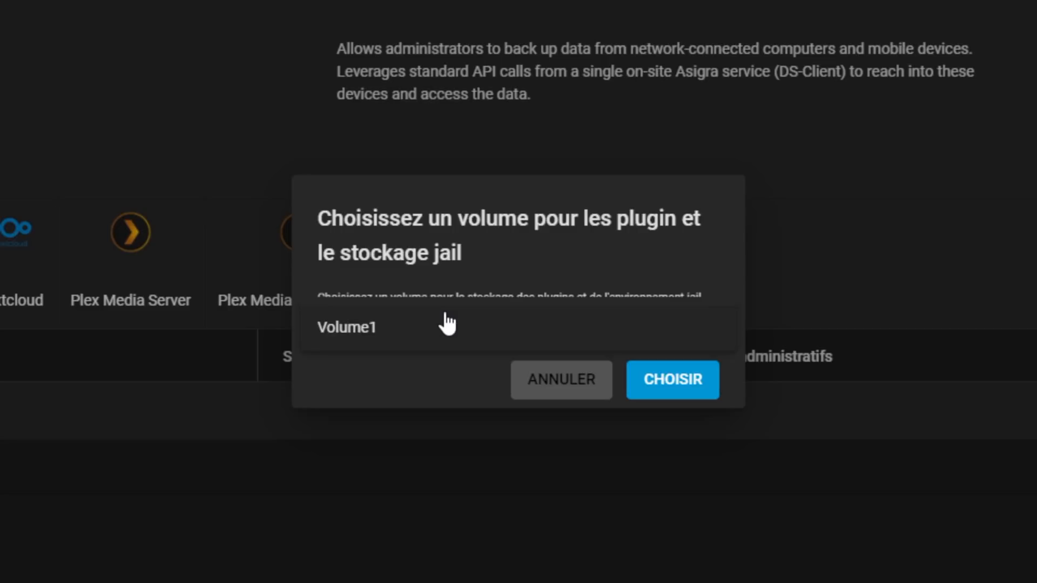
Step: Choose Volume1 as the pool for plugins and jails, and dismiss the confirmation
left_click(373, 337)
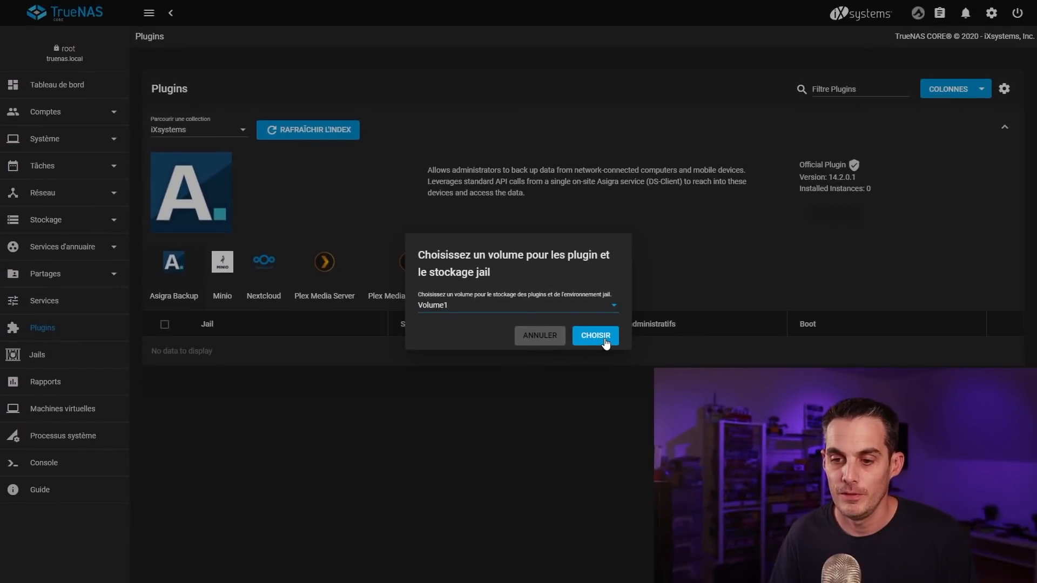
left_click(606, 340)
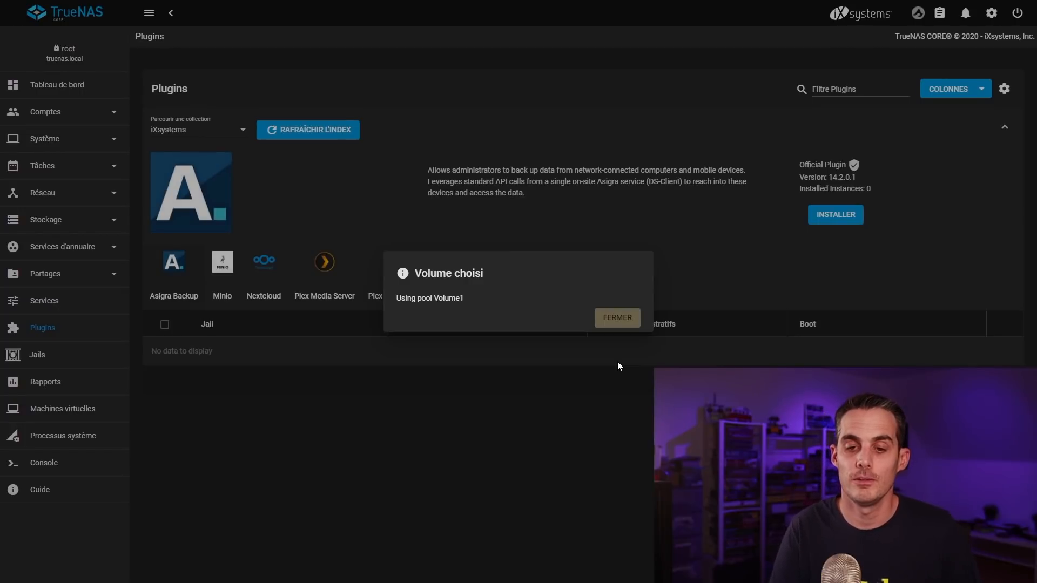
left_click(617, 319)
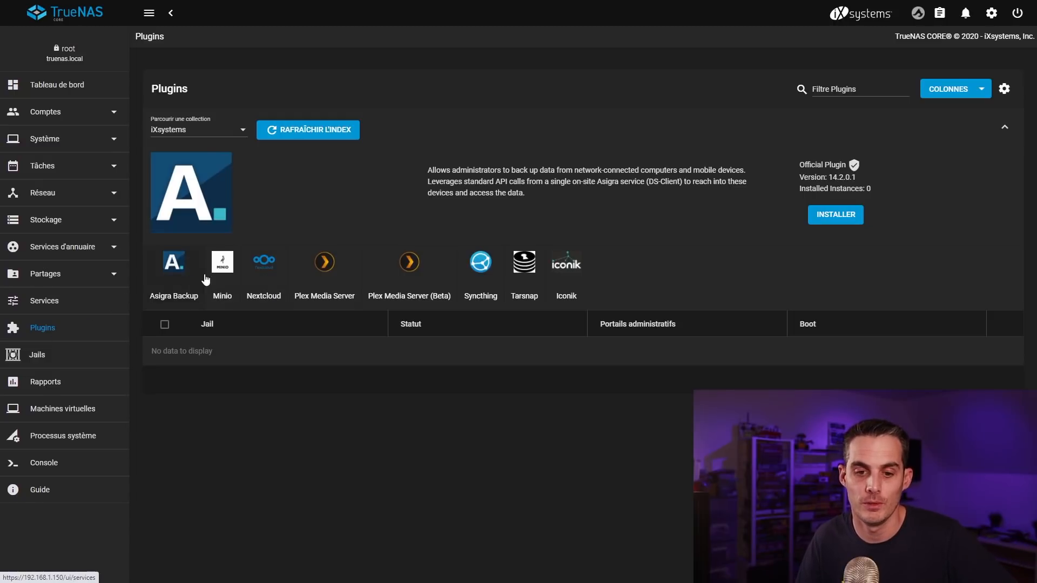
Step: Open the Nextcloud plugin install form with NAT disabled and DHCP enabled
left_click(265, 265)
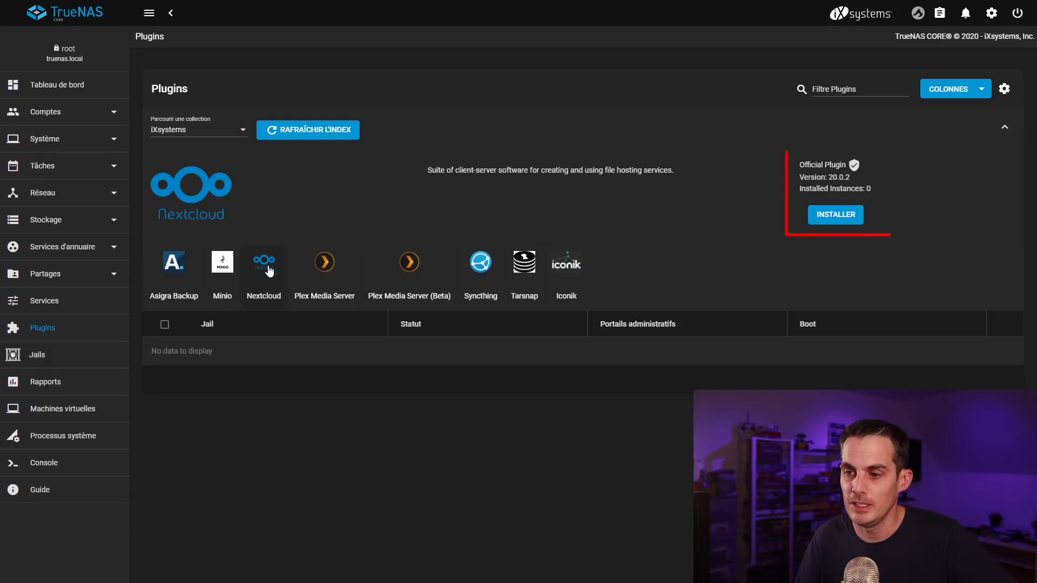
left_click(850, 216)
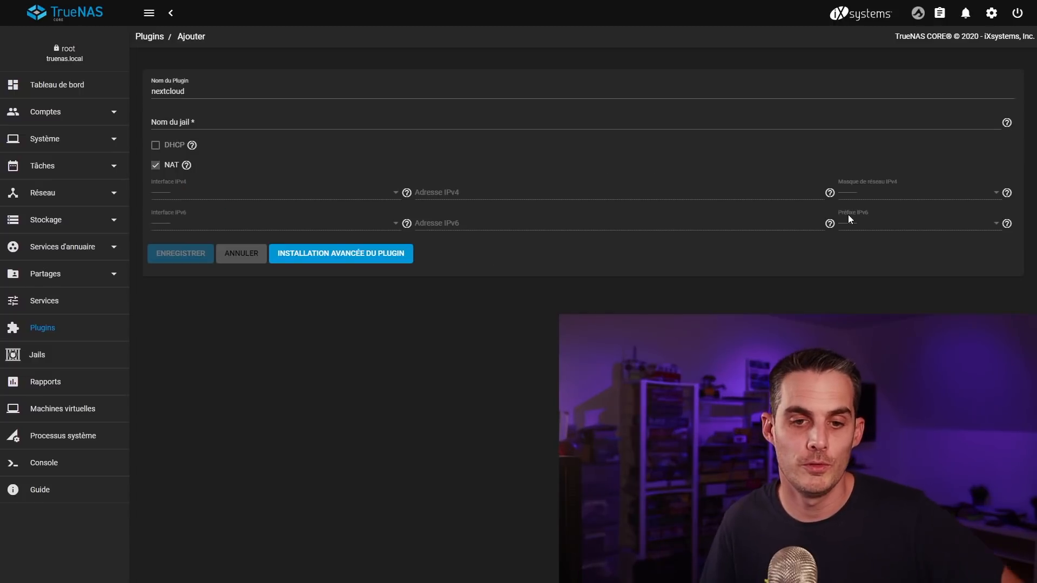
left_click(157, 166)
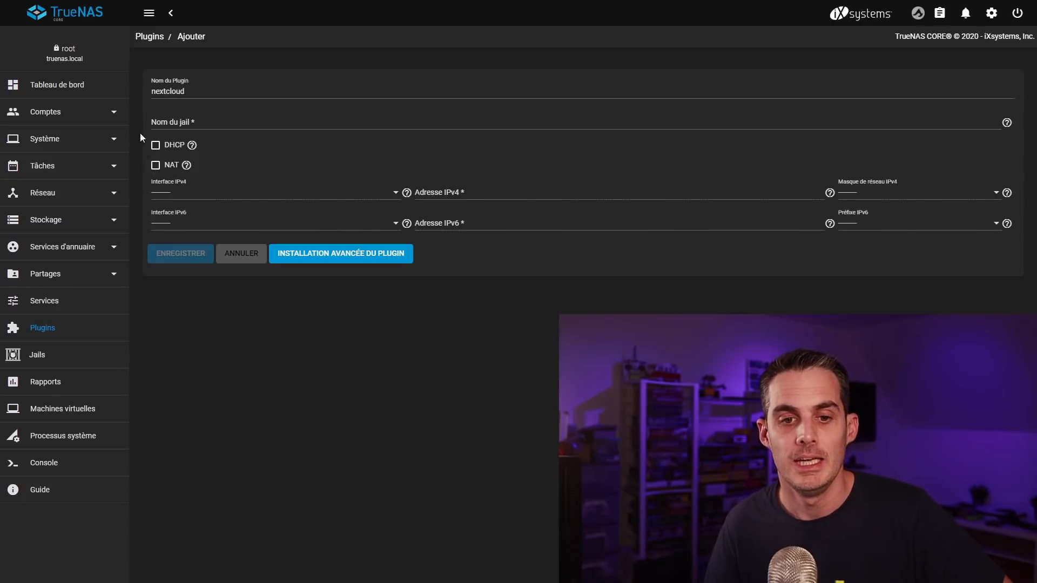
left_click(155, 149)
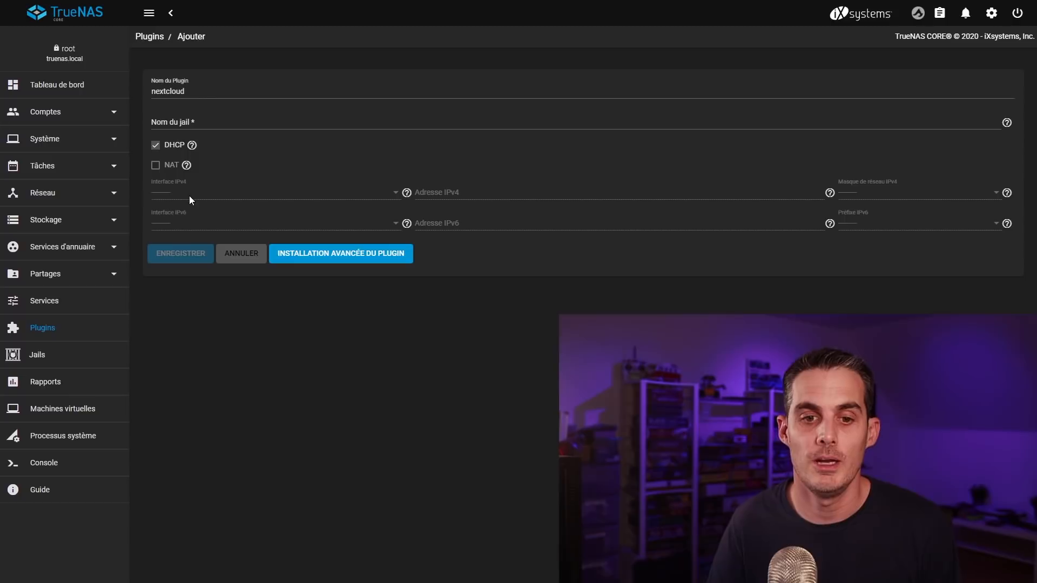
left_click(156, 146)
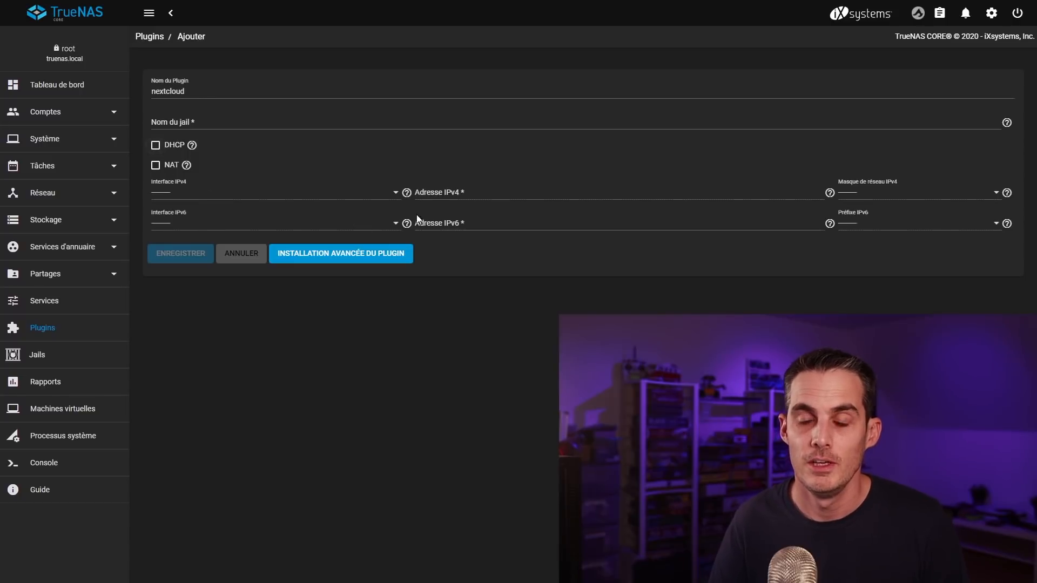
left_click(451, 189)
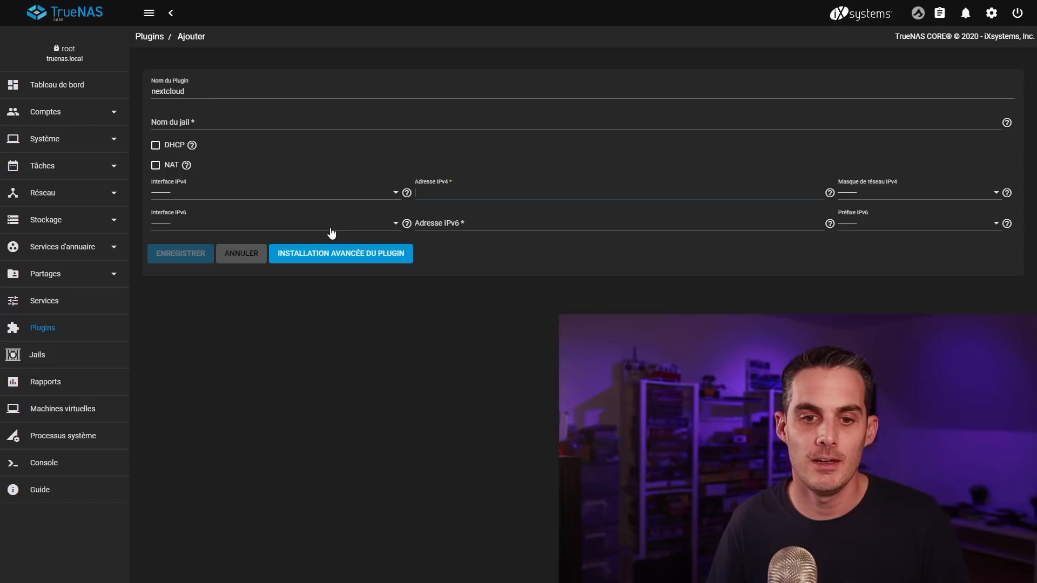
left_click(156, 146)
Step: Name the jail nextcloud and save to start the installation
left_click(207, 121)
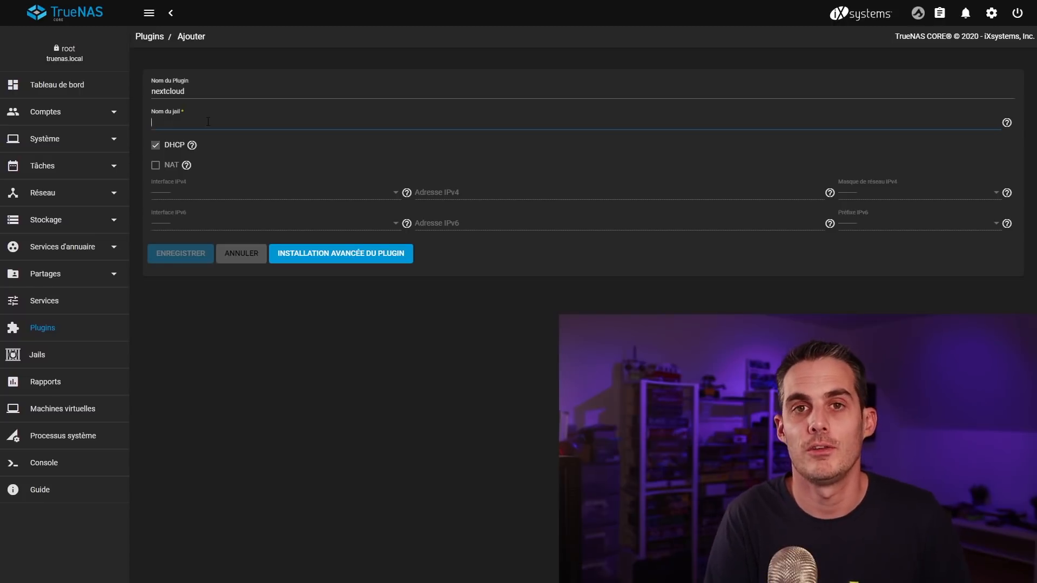
left_click(204, 110)
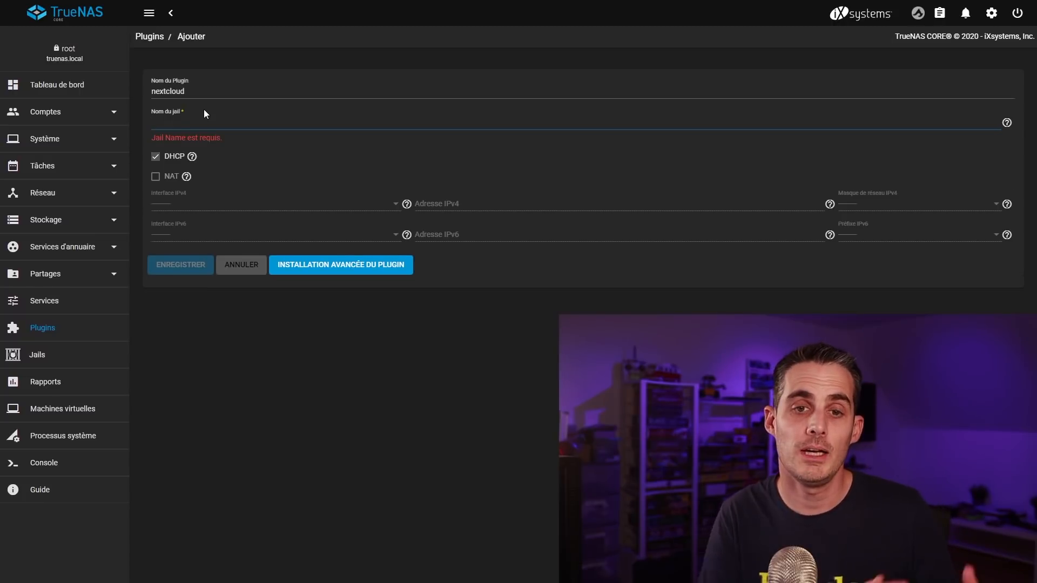
type("nextcloud")
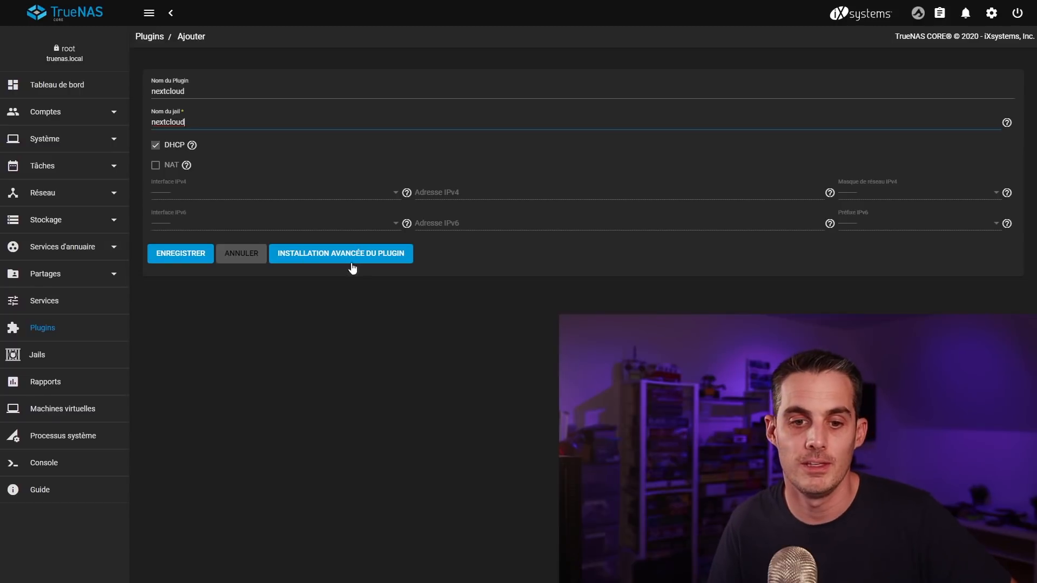
left_click(182, 254)
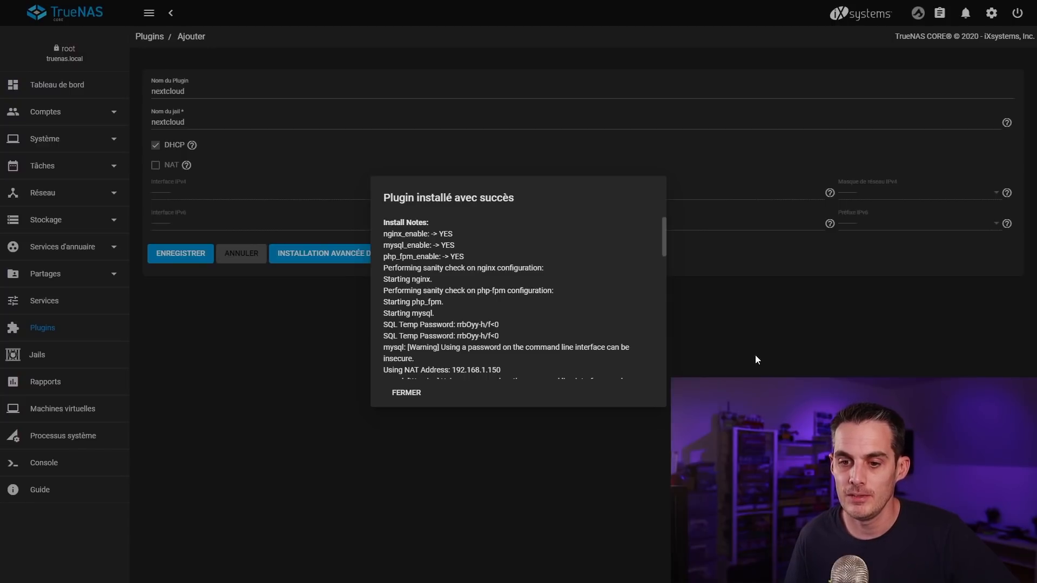
Step: Close the install report, expand the nextcloud jail and read its post-installation notes
mouse_move(663, 224)
left_mouse_down()
mouse_move(659, 319)
mouse_move(655, 229)
left_mouse_up()
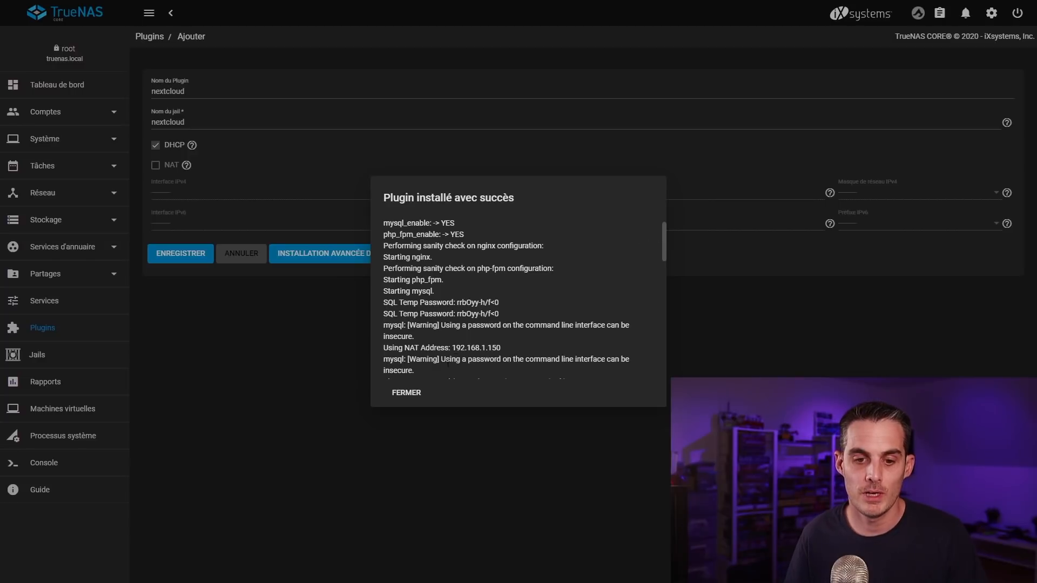
left_click(413, 395)
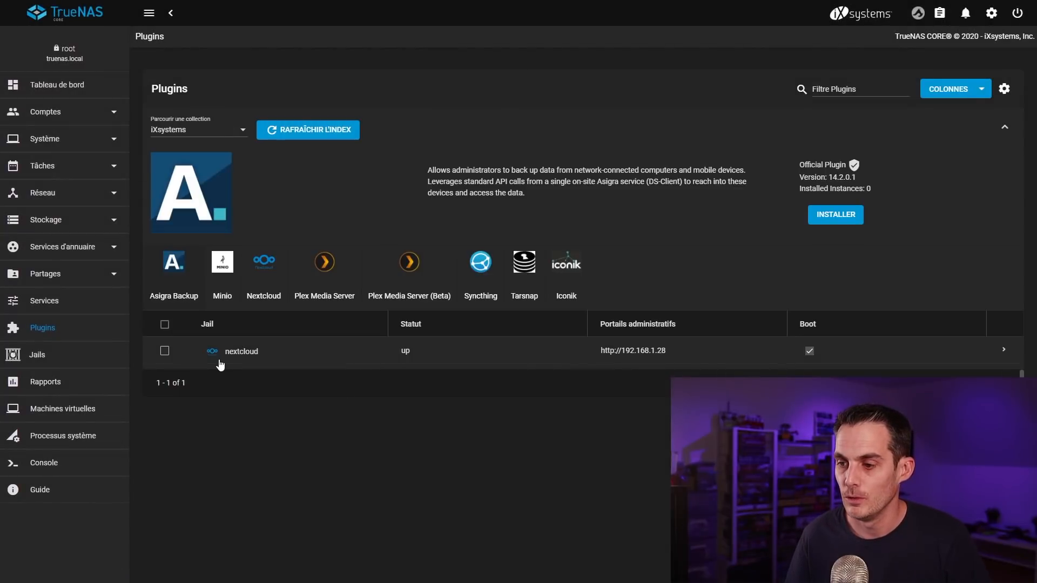
left_click_drag(225, 352, 348, 348)
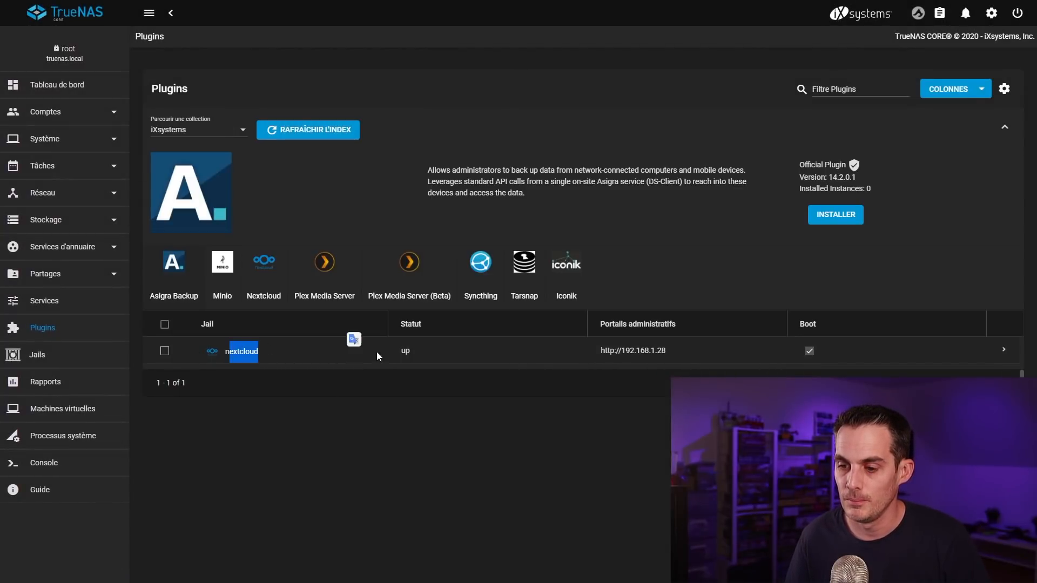
left_click(1003, 350)
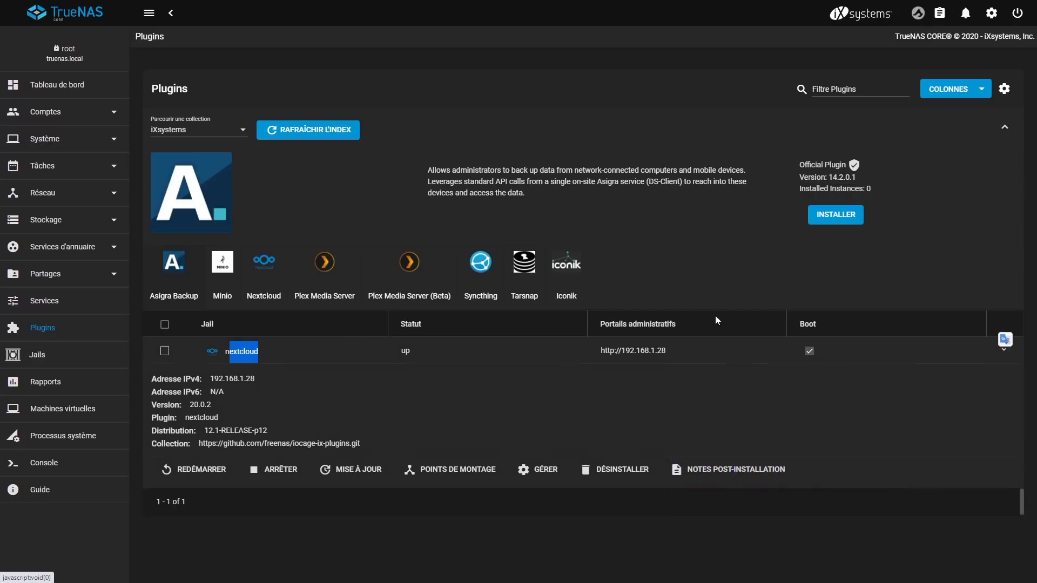
left_click(734, 468)
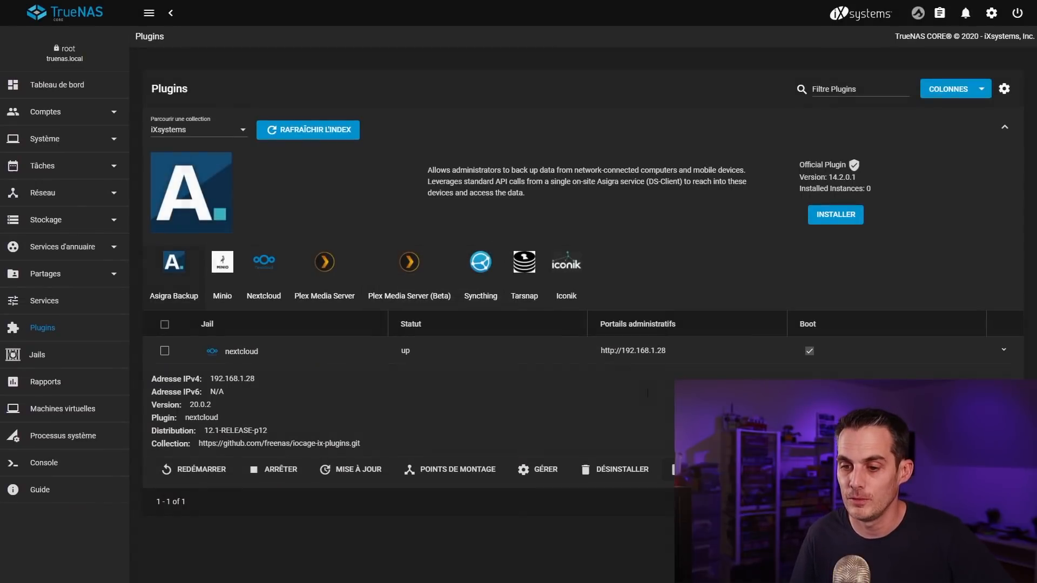
left_click(617, 340)
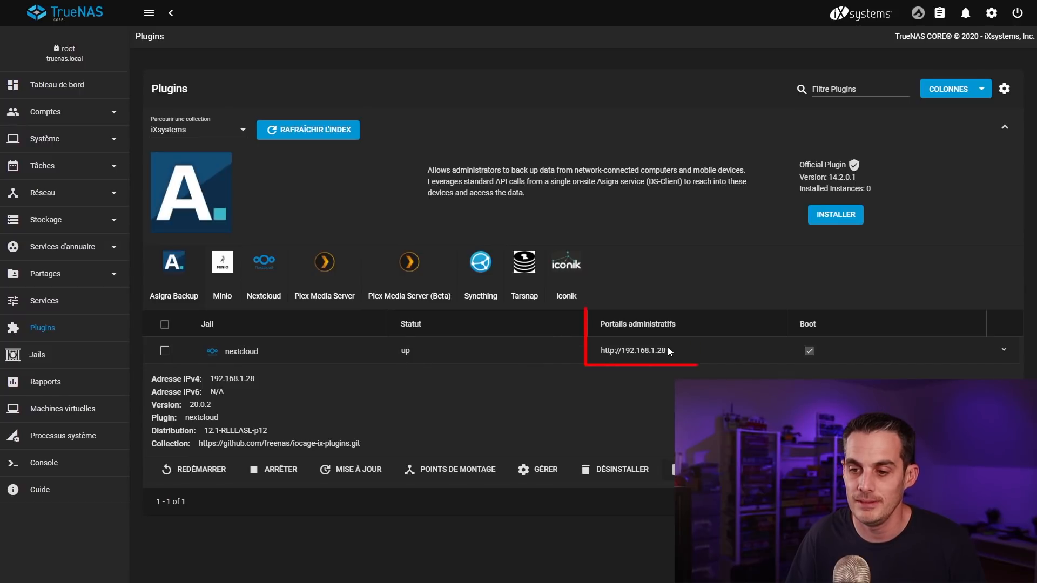
left_click_drag(668, 351, 600, 351)
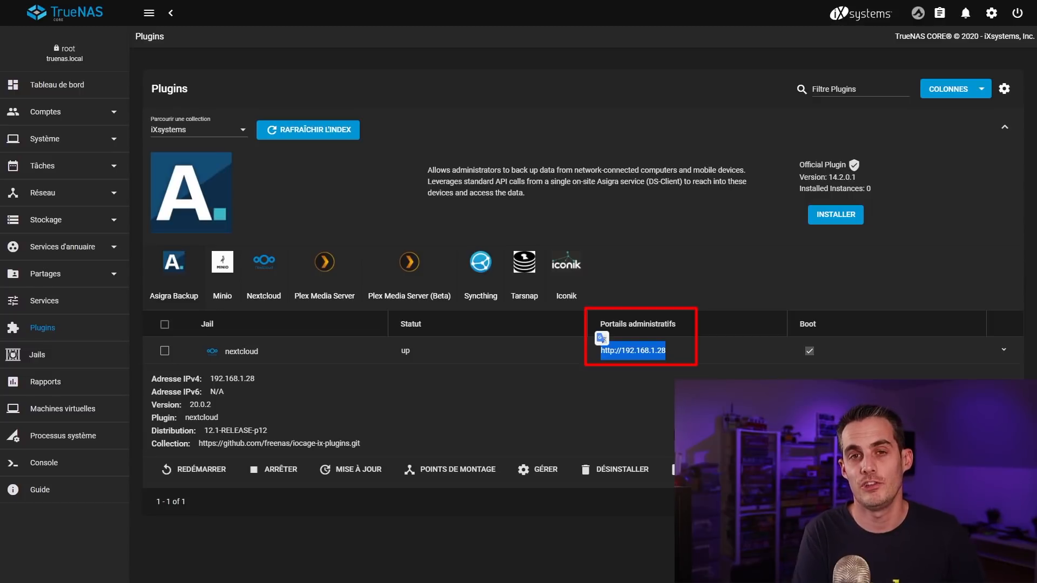
right_click(645, 354)
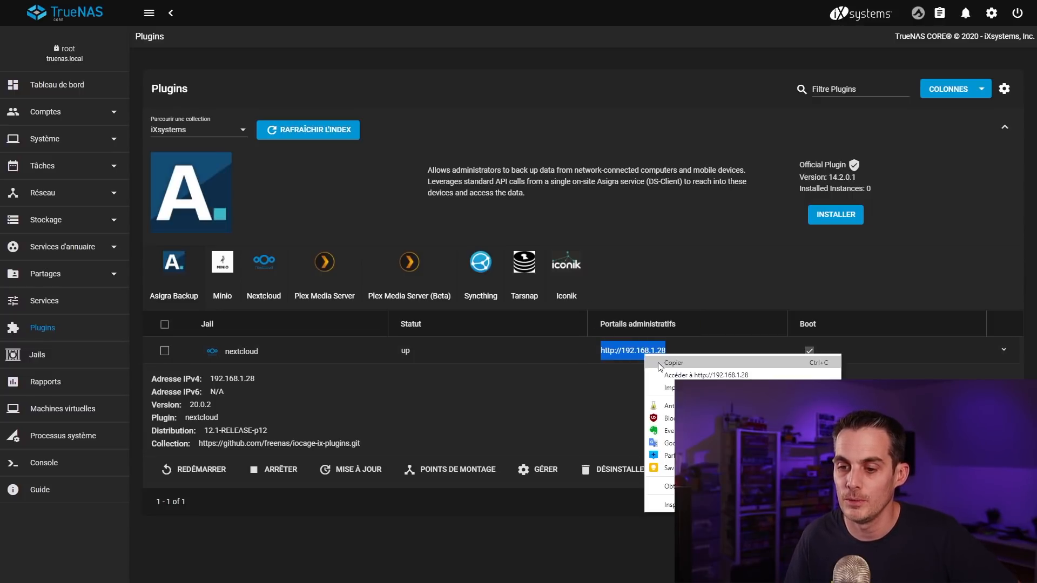
left_click(662, 367)
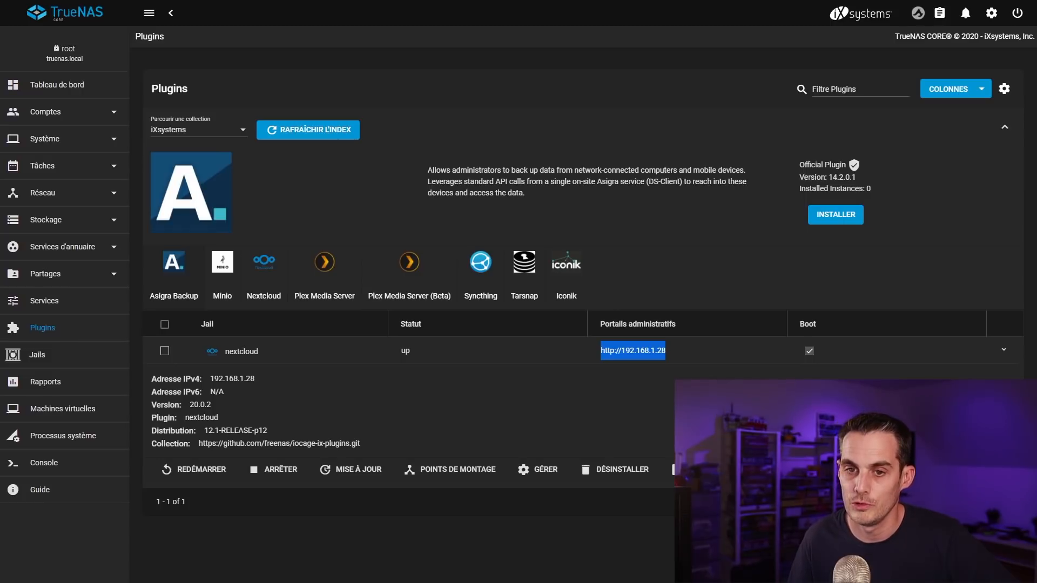
right_click(639, 352)
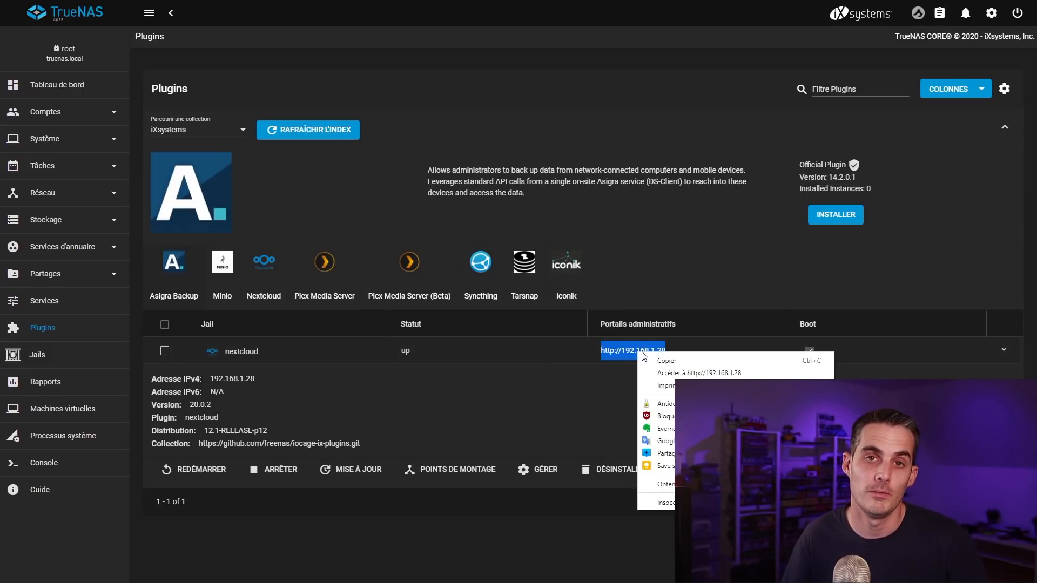
left_click(670, 381)
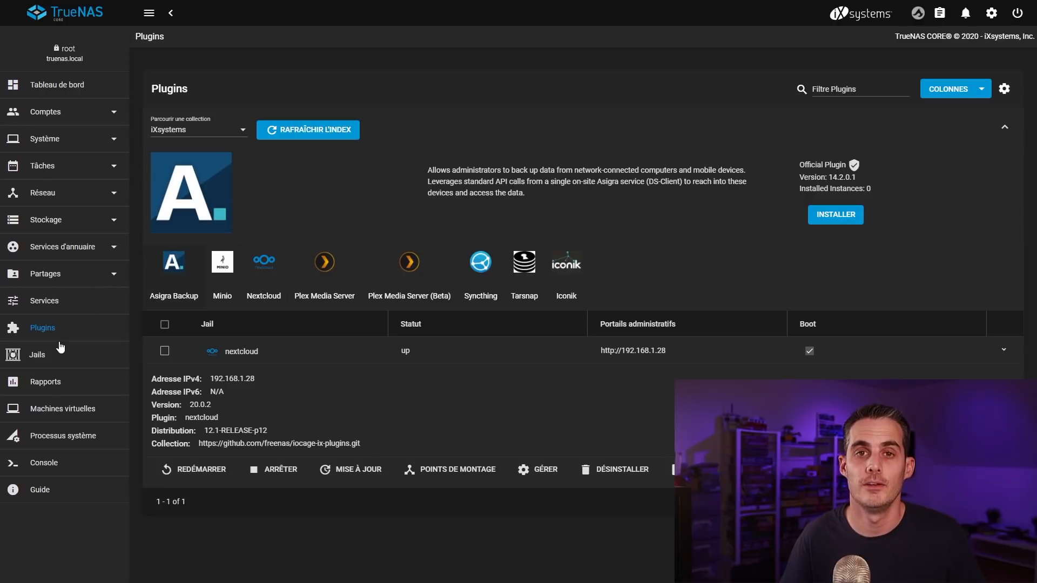
Step: From the Jails list, open a console inside the nextcloud jail
left_click(44, 355)
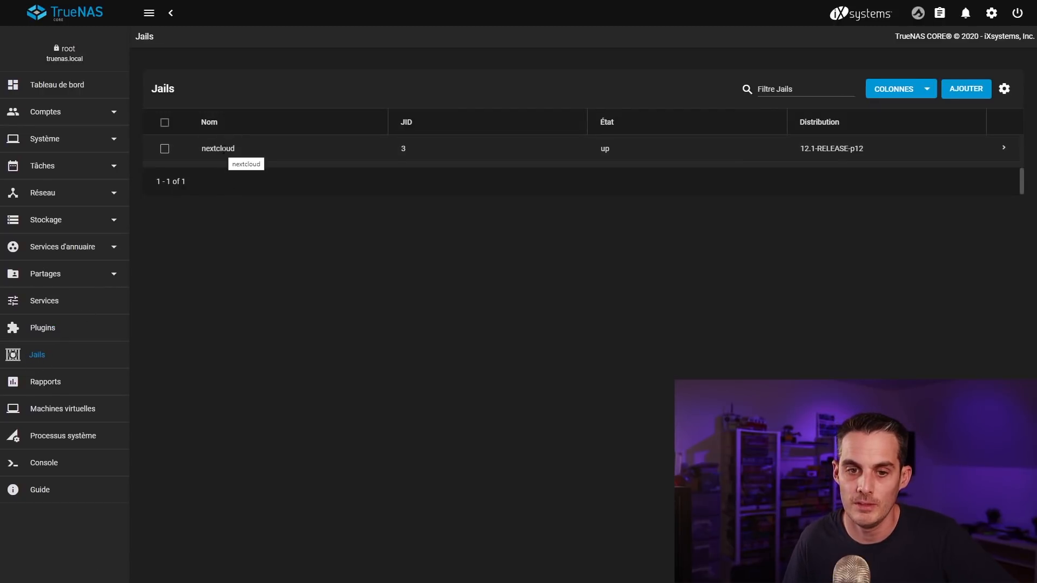
left_click(1004, 152)
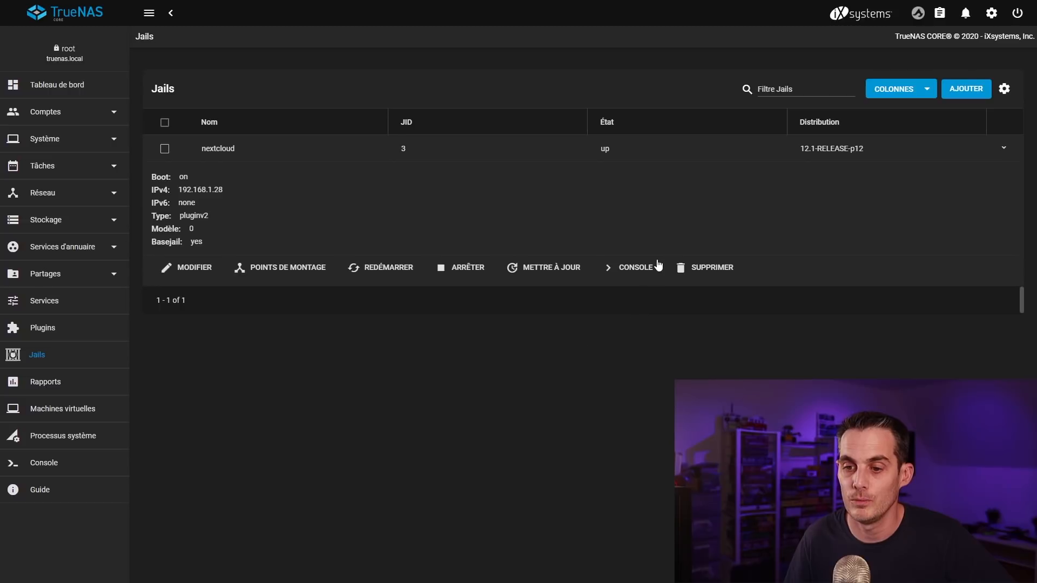
left_click(629, 271)
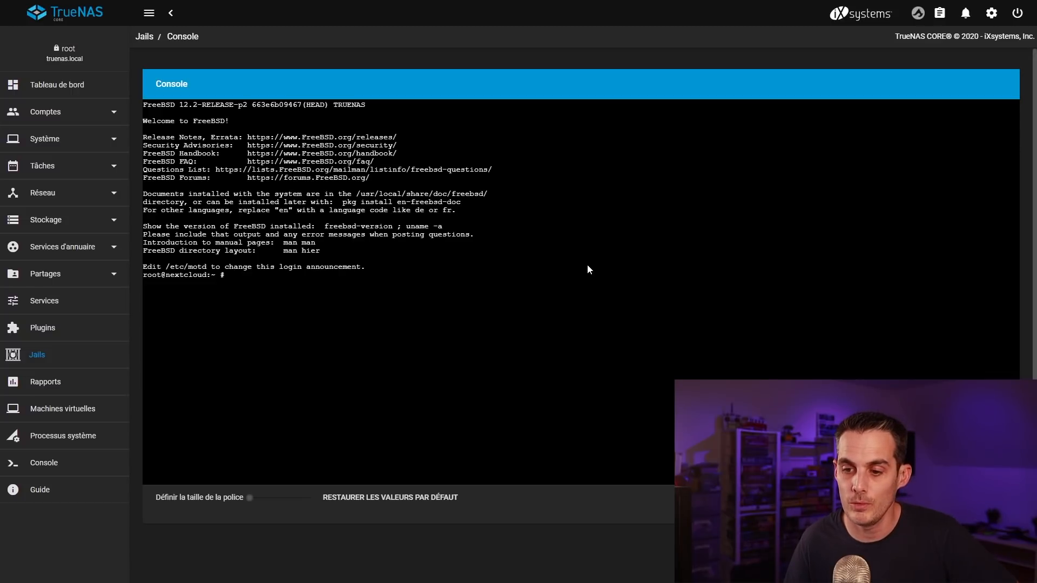
Step: Check the portal IP on the Plugins page, then re-expand the nextcloud jail in Jails
left_click(41, 327)
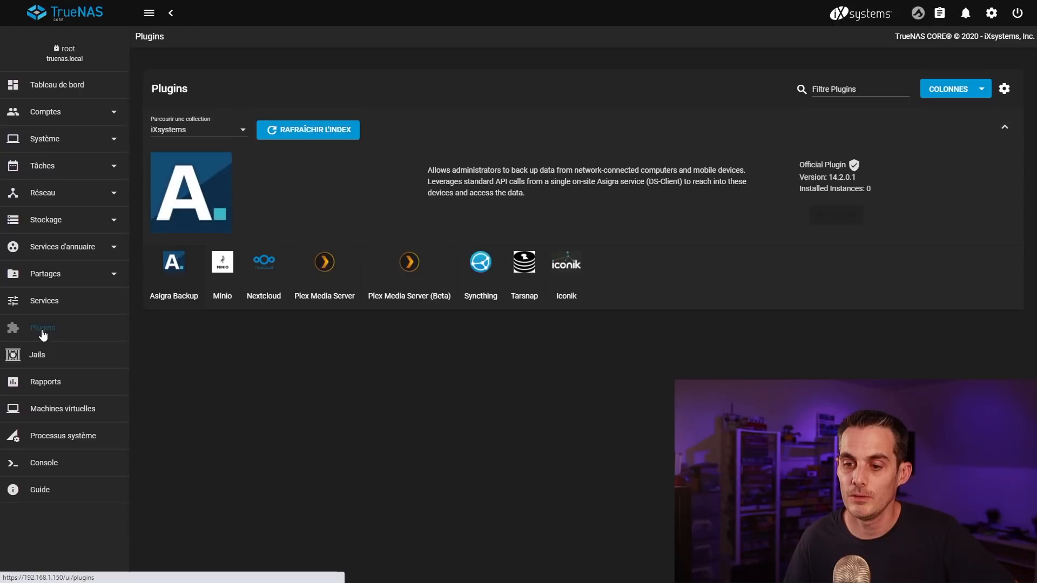
left_click_drag(673, 355, 626, 351)
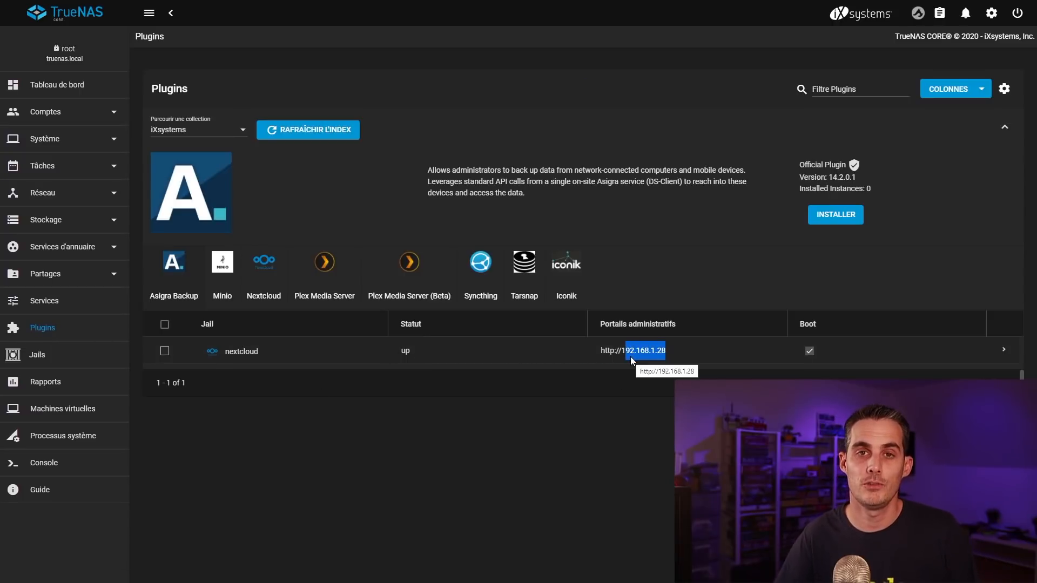
left_click(505, 407)
left_click(33, 352)
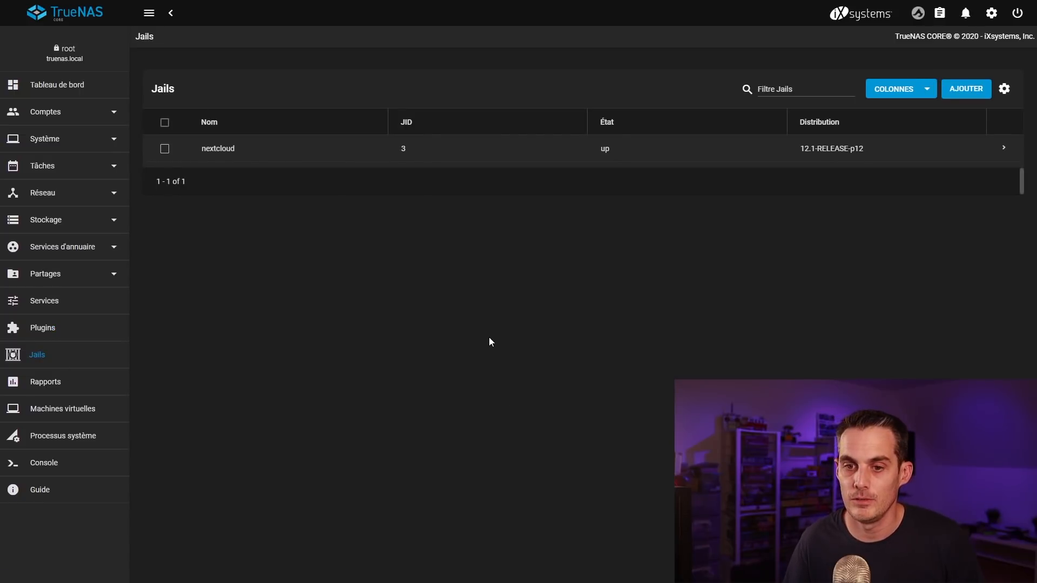
left_click(1002, 151)
Step: In the nextcloud jail console, open /usr/local/www/nextcloud/config/config.php in vi
left_click(621, 266)
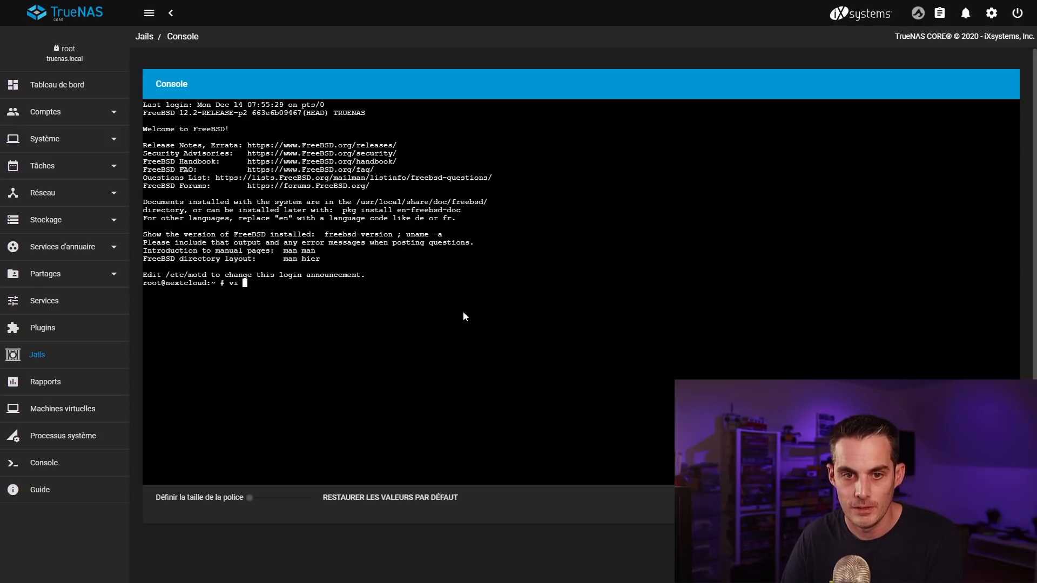
type("vi ")
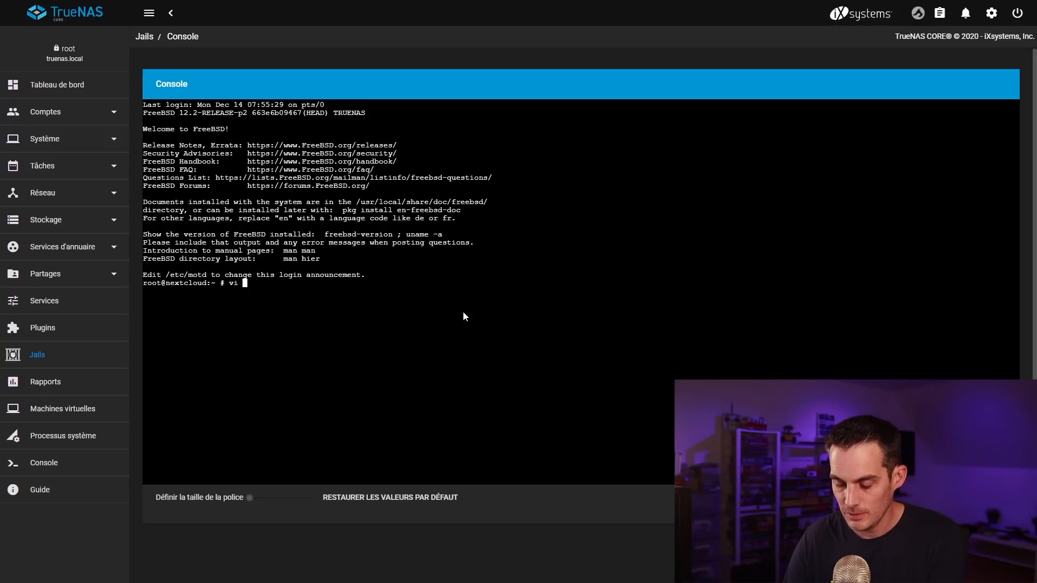
type("/usr/")
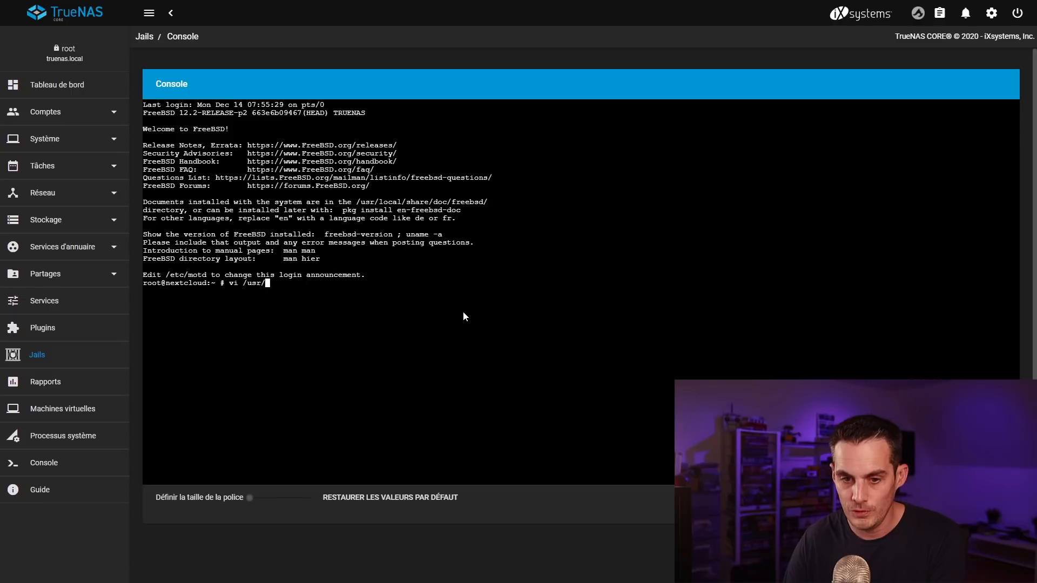
type("lo")
key("Tab")
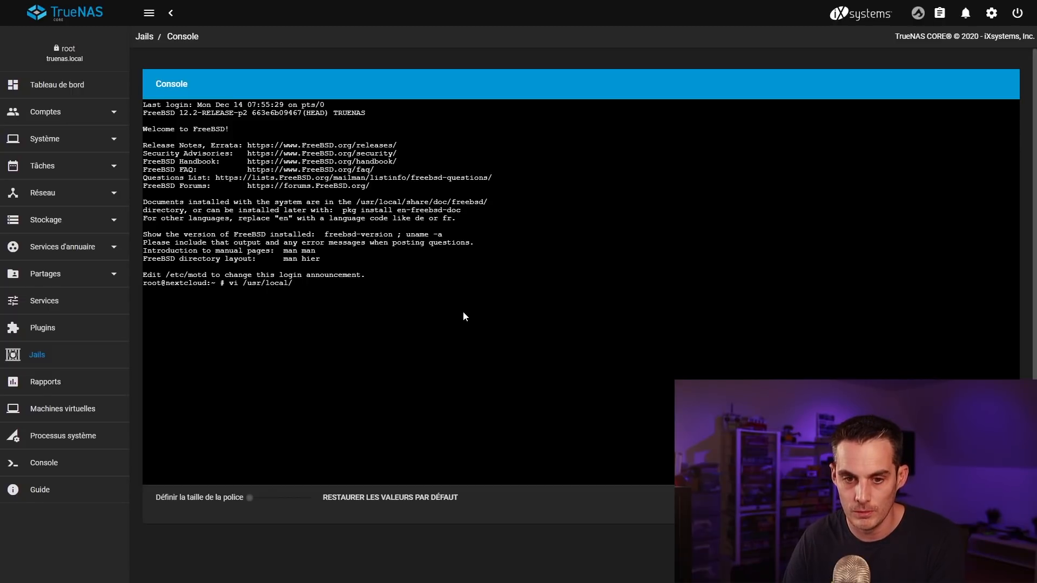
type("w")
key("Tab")
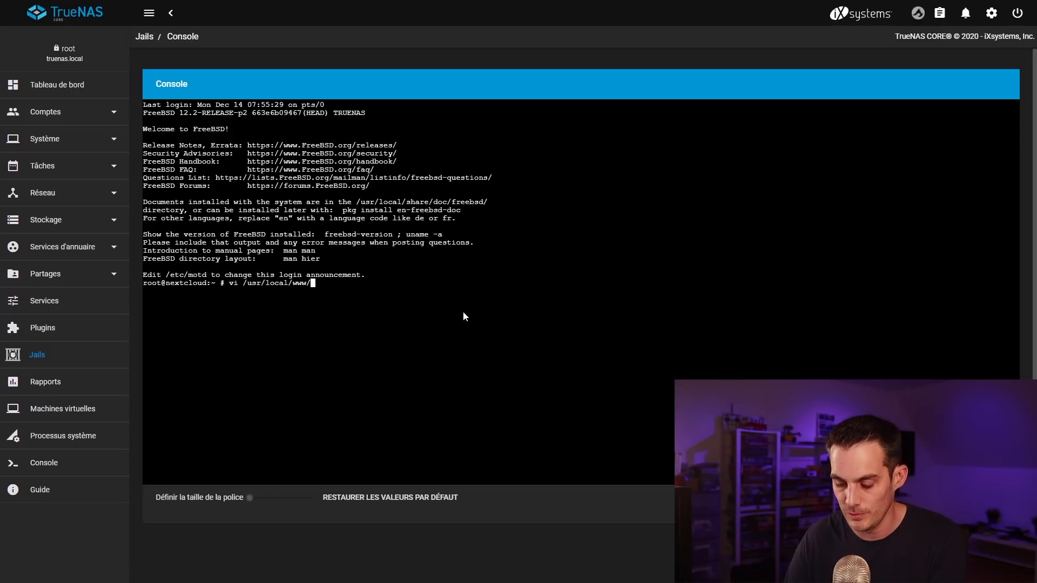
type("nex")
key("Tab")
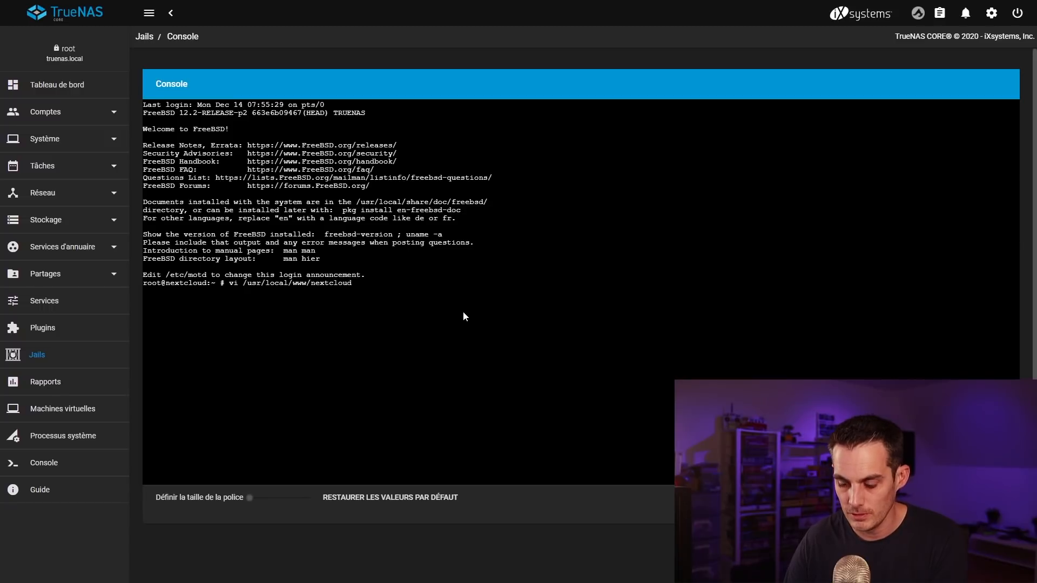
type("/conf")
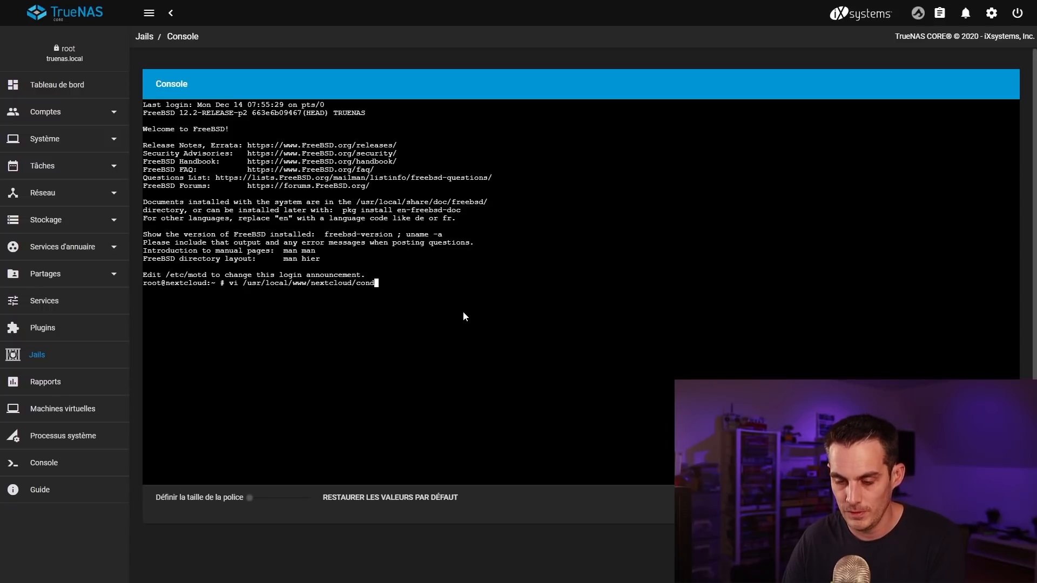
key("Tab")
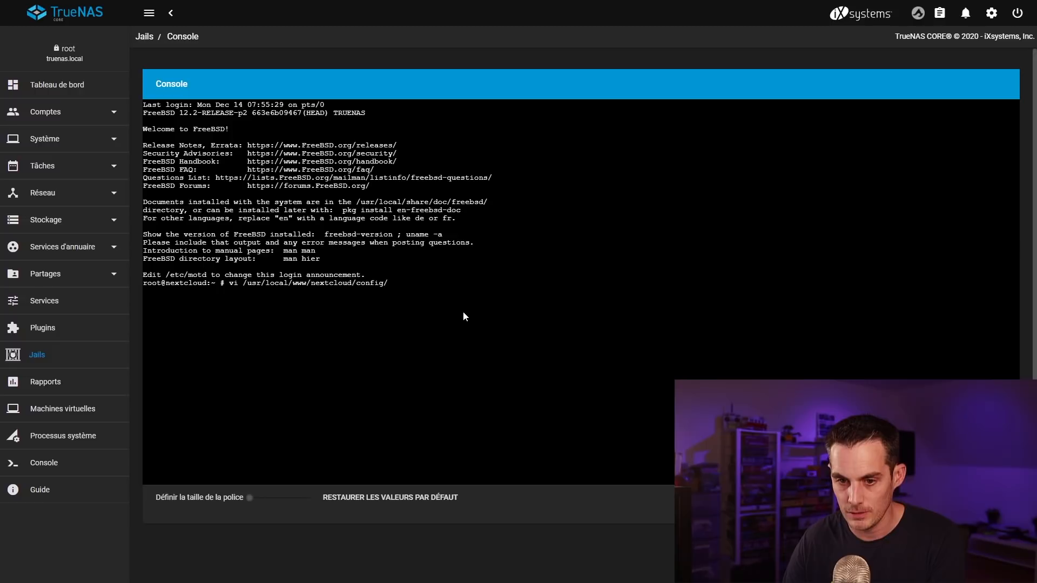
type("conf")
key("Tab")
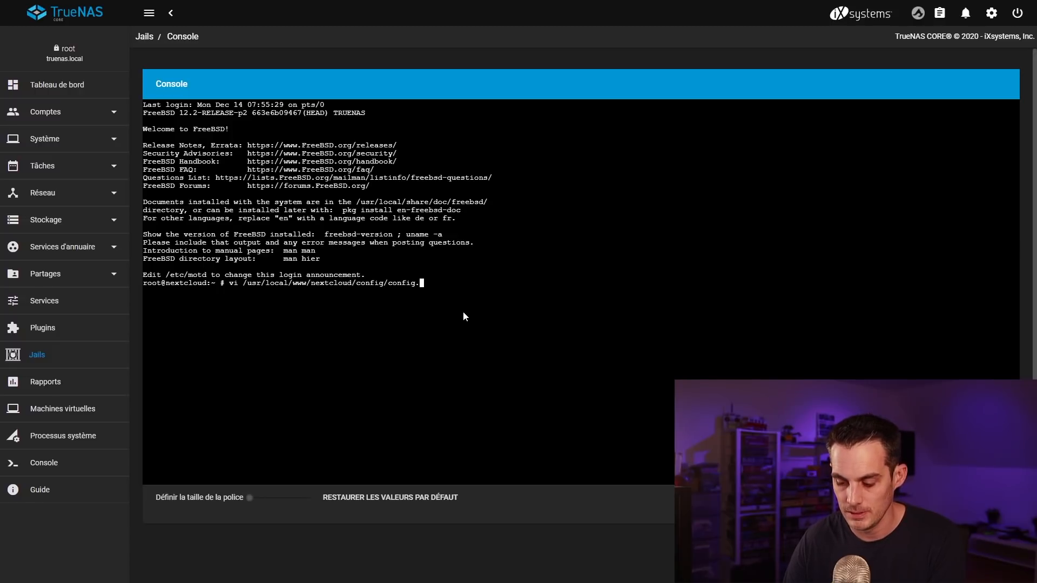
type("php")
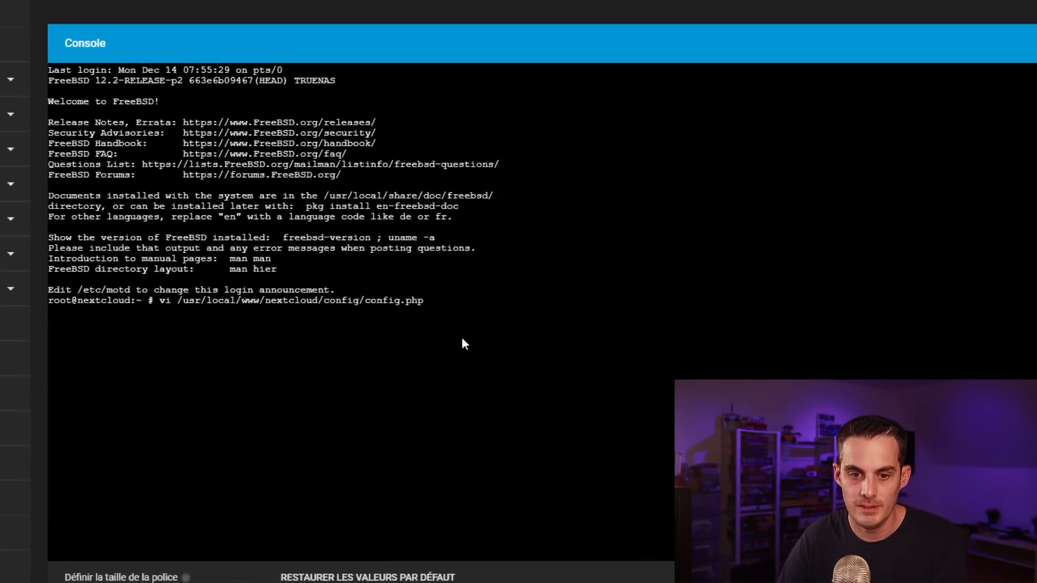
key("Return")
Step: Open a blank line after the 192.168.1.150 entry in trusted_domains
key("Down")
key("Down")
key("Down")
key("Down")
key("Down")
key("Down")
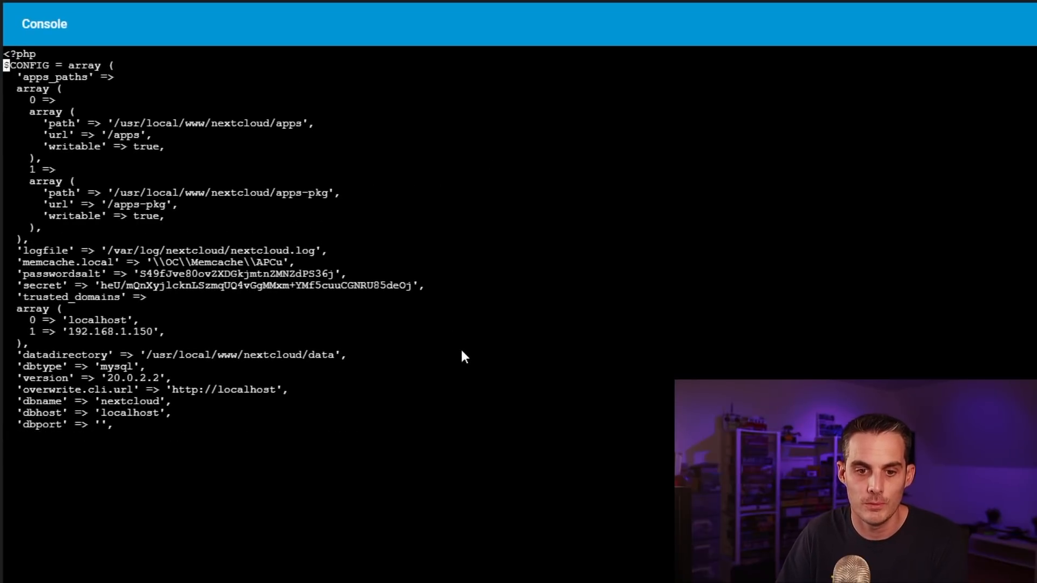
key("Down")
key("Down")
key("Down")
key("Down")
key("Down")
key("Down")
key("Down")
key("Down")
key("Down")
key("Down")
key("Down")
key("Down")
key("Down")
key("Down")
key("Down")
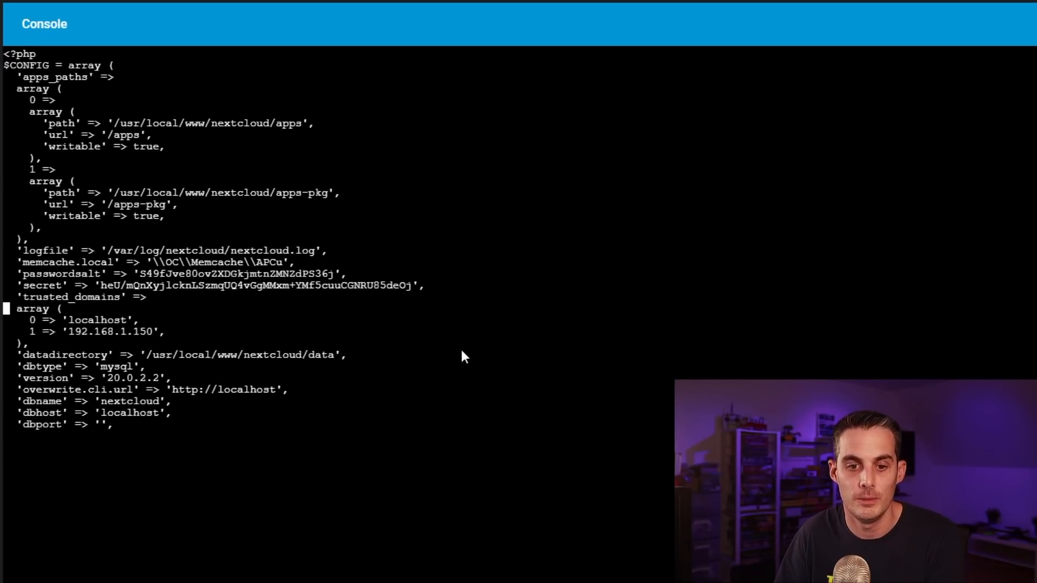
key("Right")
key("Right")
key("Right")
key("Right")
key("Down")
key("Down")
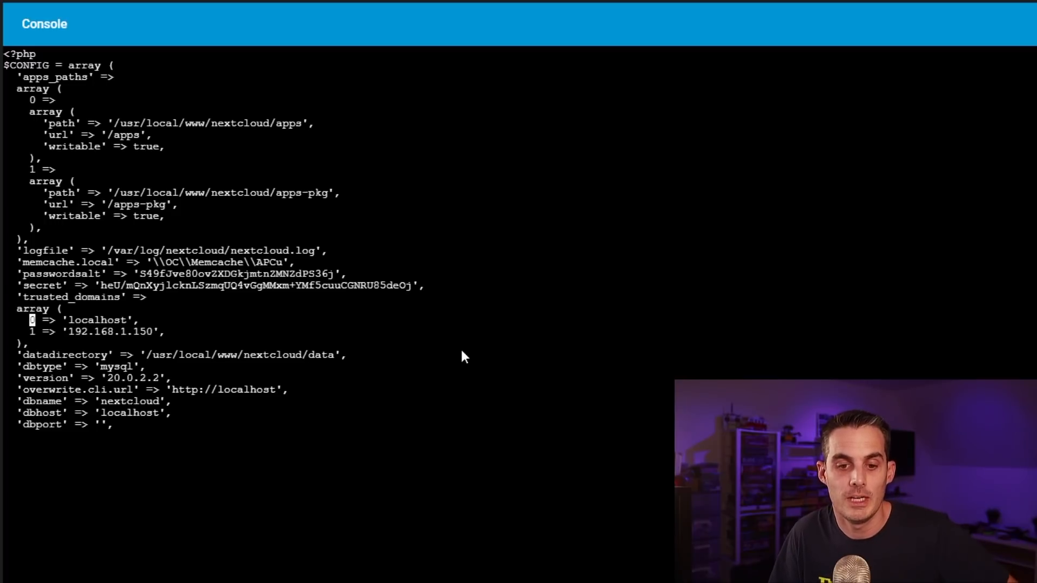
key("Down")
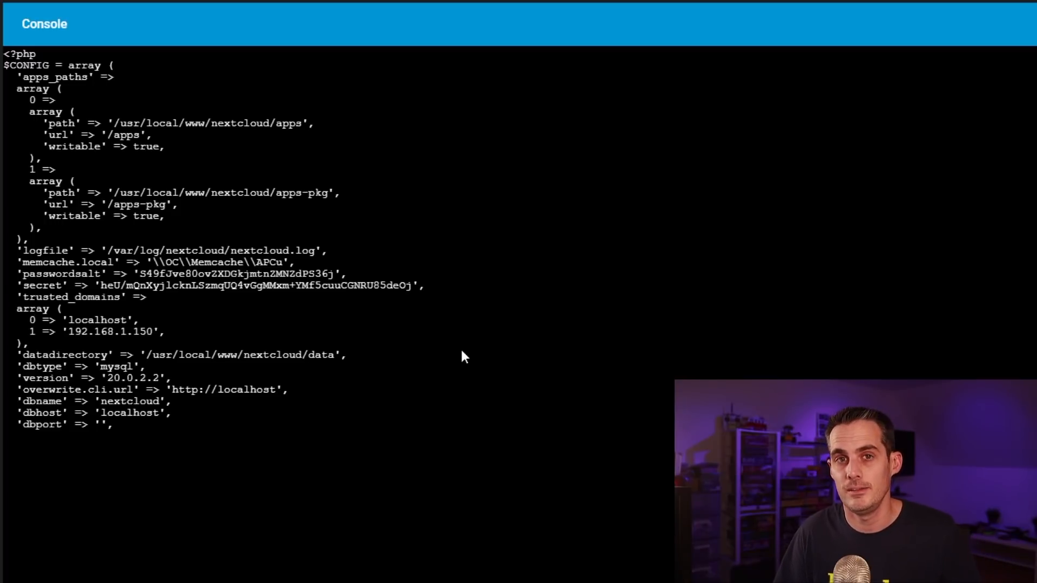
key("Right")
key("Right")
key("Right")
key("Right")
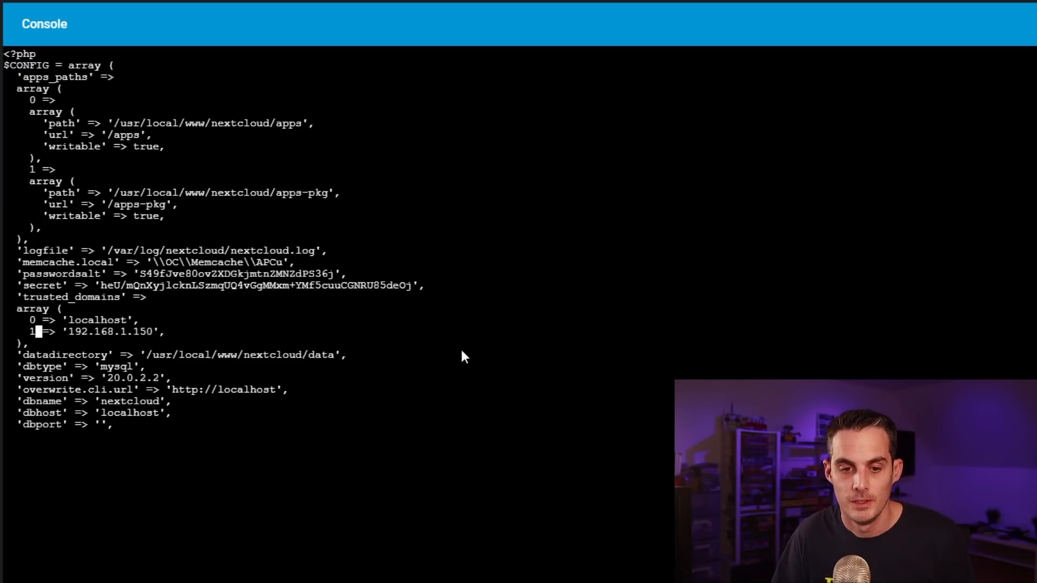
key("Right")
key("Right")
key("Right")
key("Right")
key("Right")
key("Right")
key("Right")
key("Right")
key("Right")
key("Right")
key("Right")
key("Right")
key("Right")
key("Right")
key("Right")
key("Right")
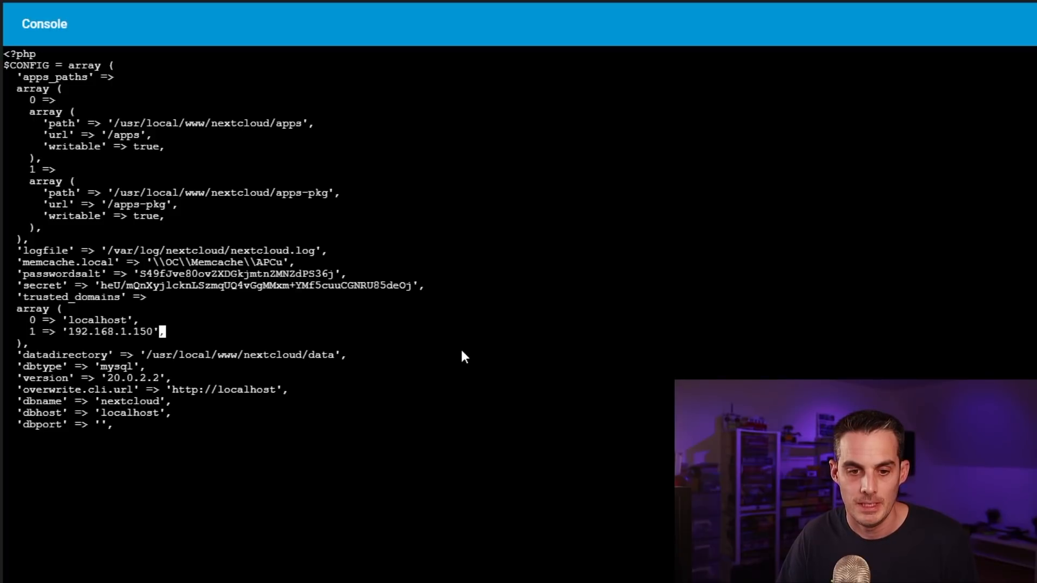
key("Return")
key("BackSpace")
key("Right")
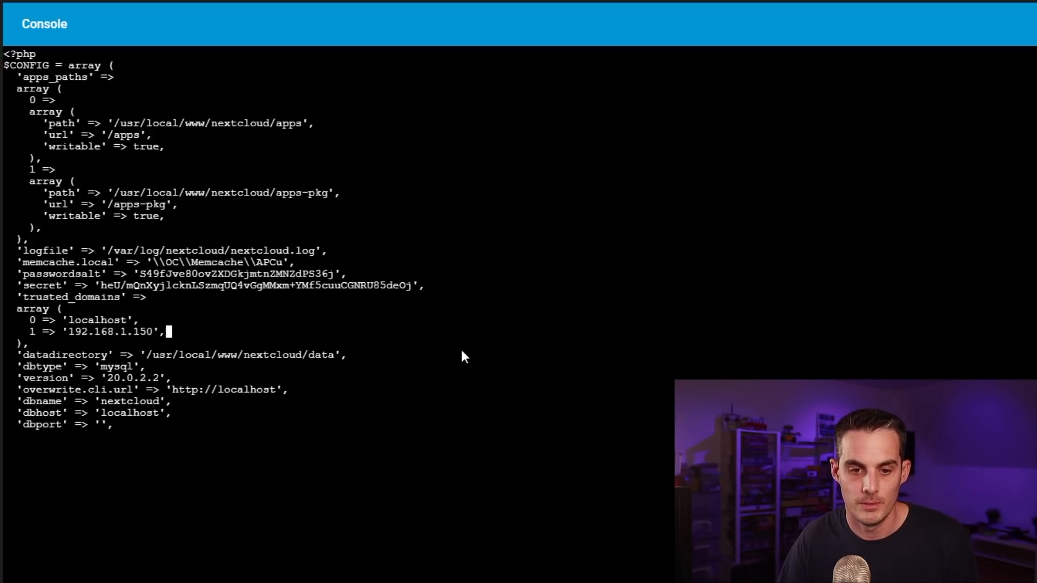
key("Return")
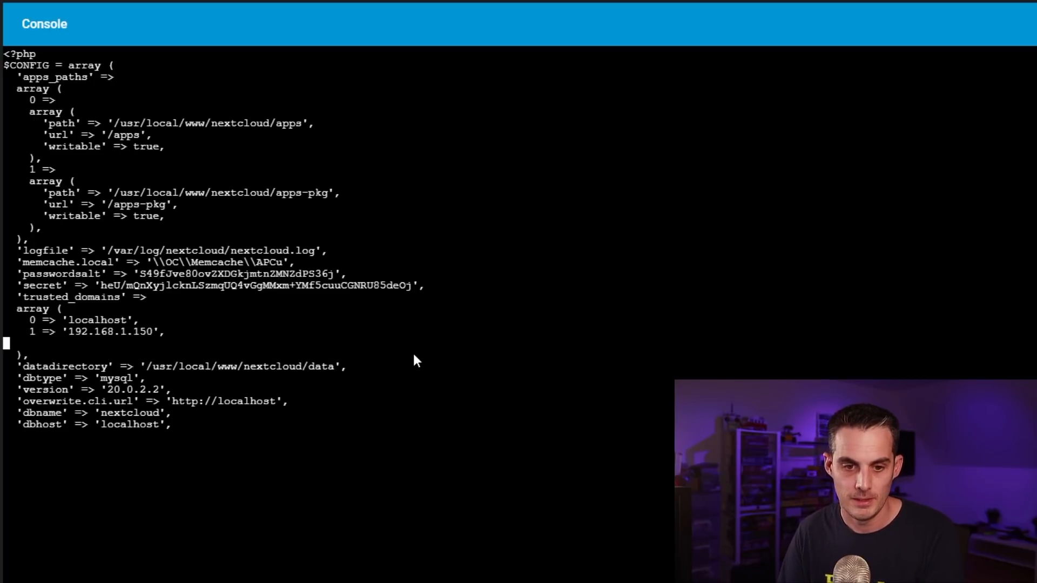
Step: Add entries 2 => '192.168.1.28' and 3 => 'nextcloud.tech2tech.fr', then save with :wq
type("2 => '192.168.1.28',")
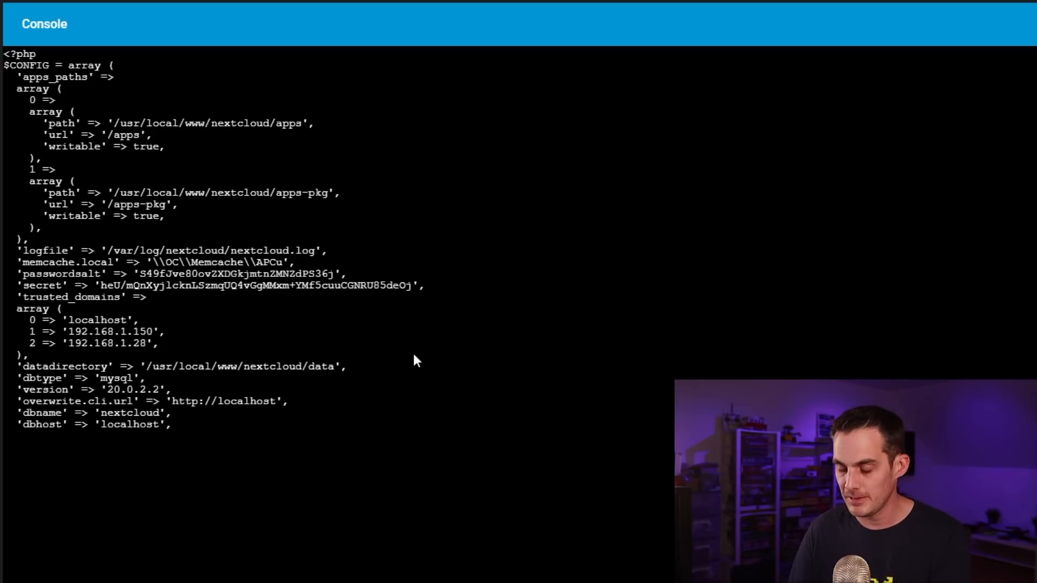
key("Return")
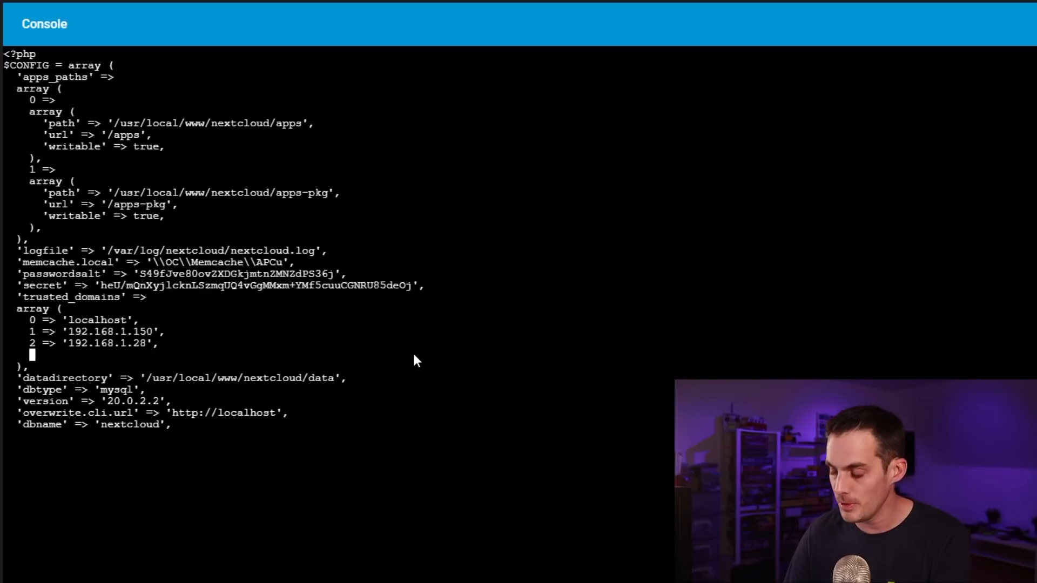
type("3 =")
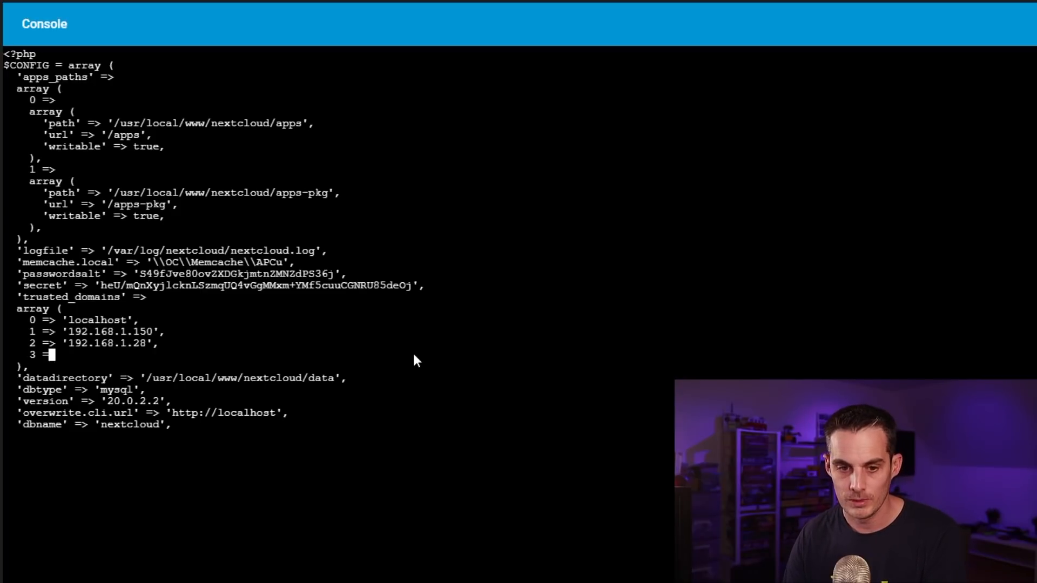
type("> '")
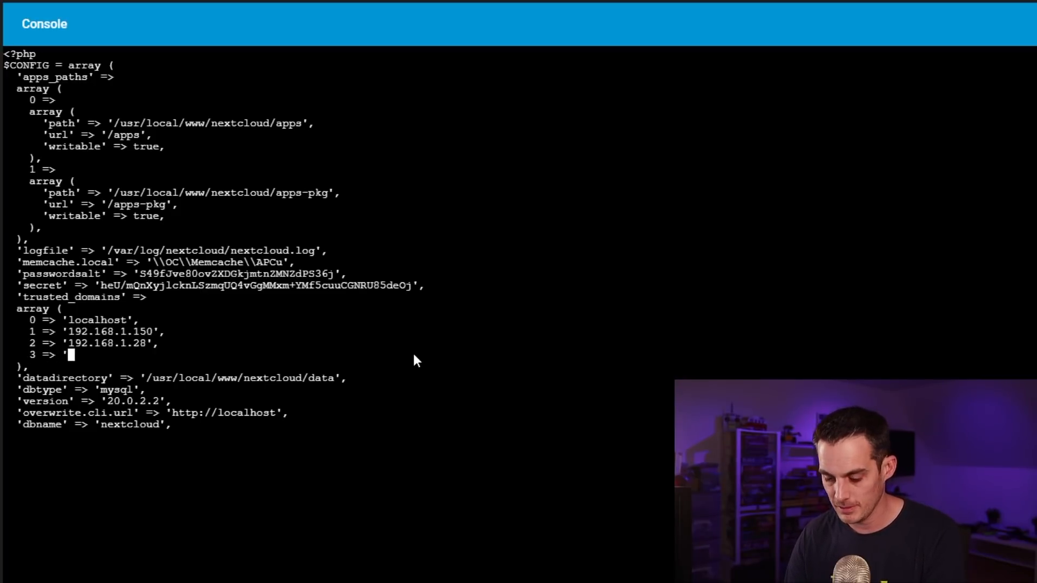
type("nextcloud")
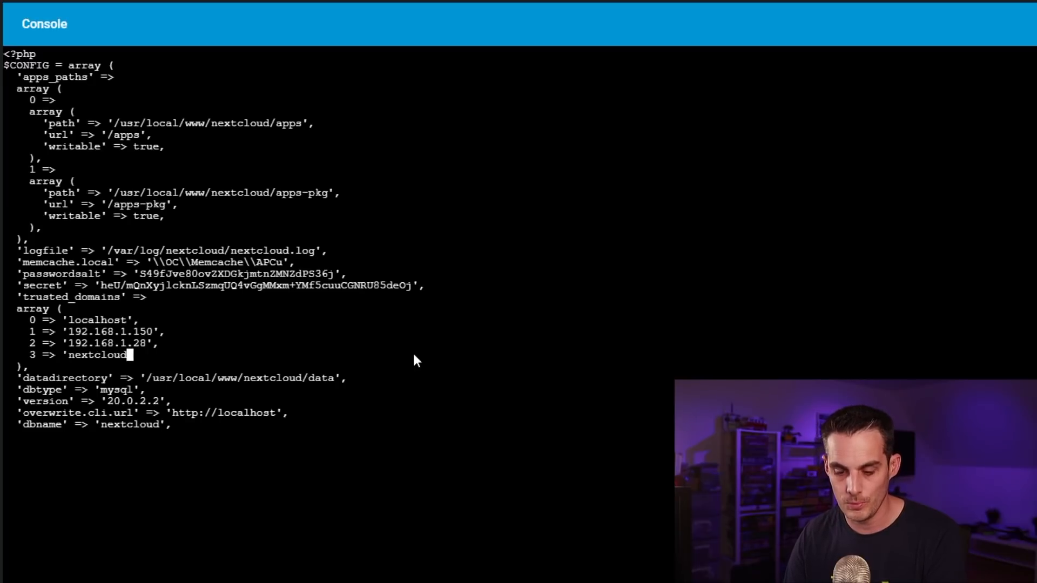
type(".tech2te")
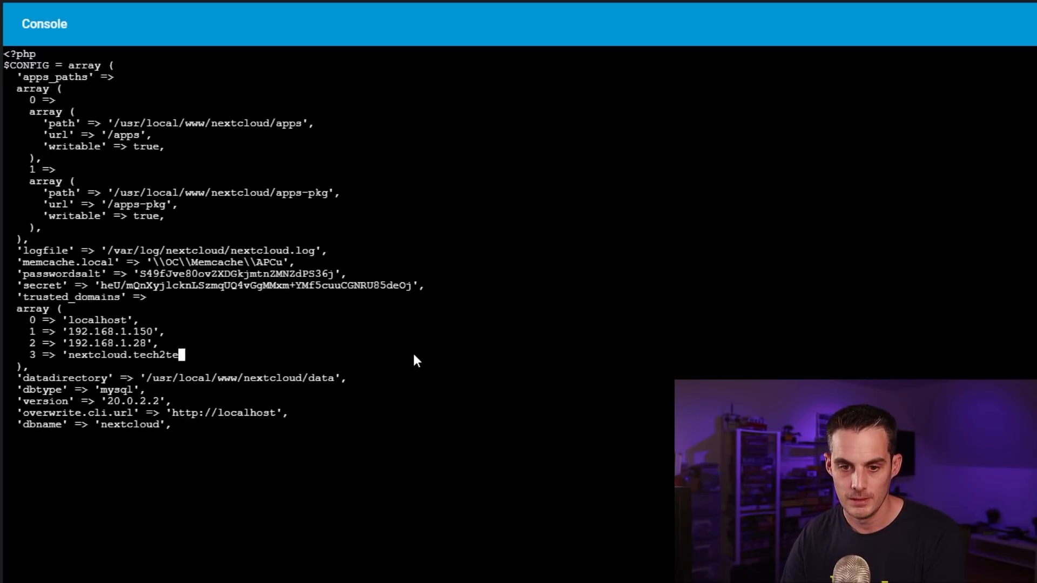
type("ch.fr'")
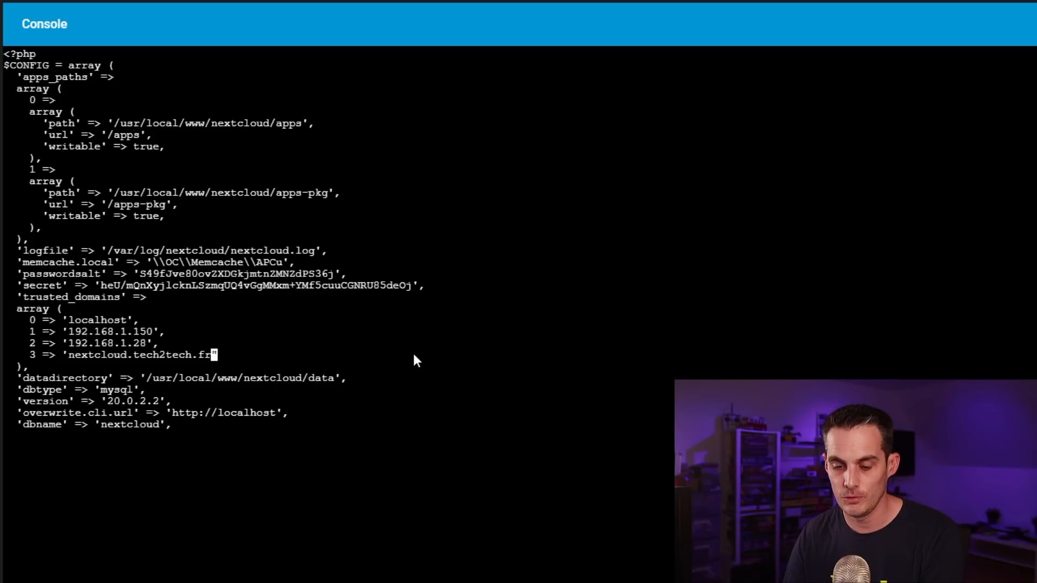
type(",")
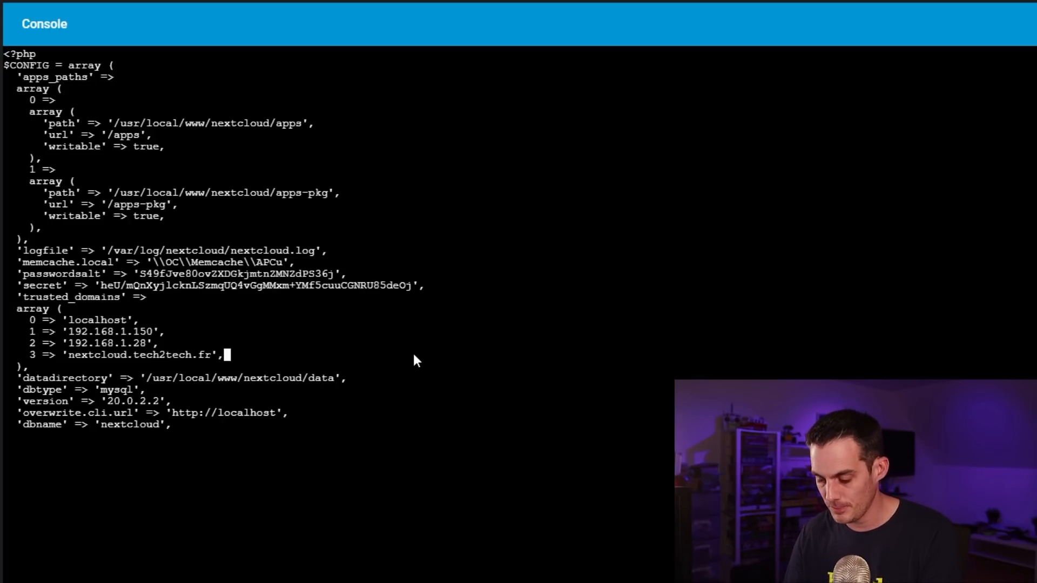
type(":wqdbhost' => 'localhost',")
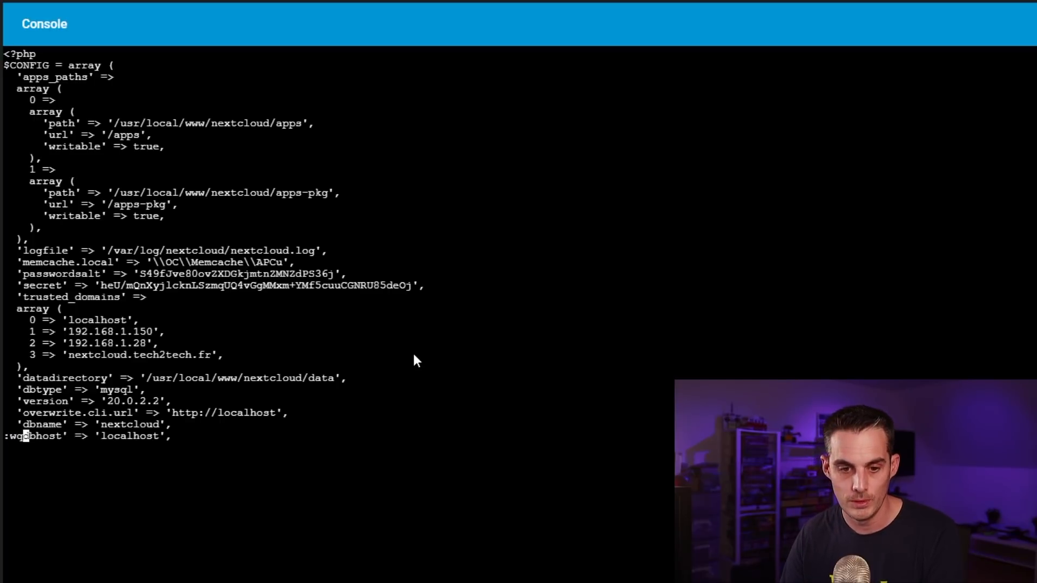
key("Return")
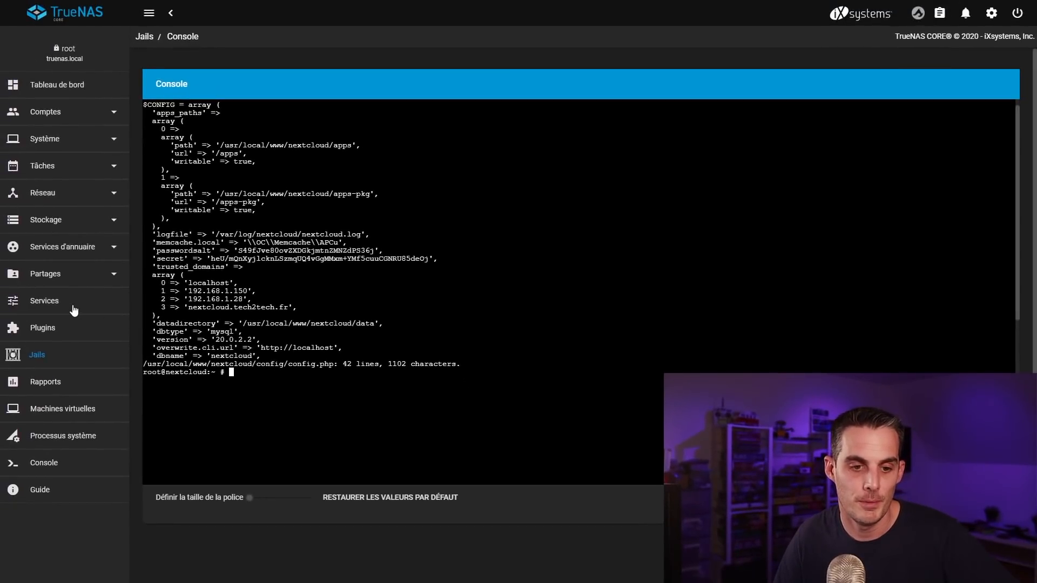
left_click(47, 333)
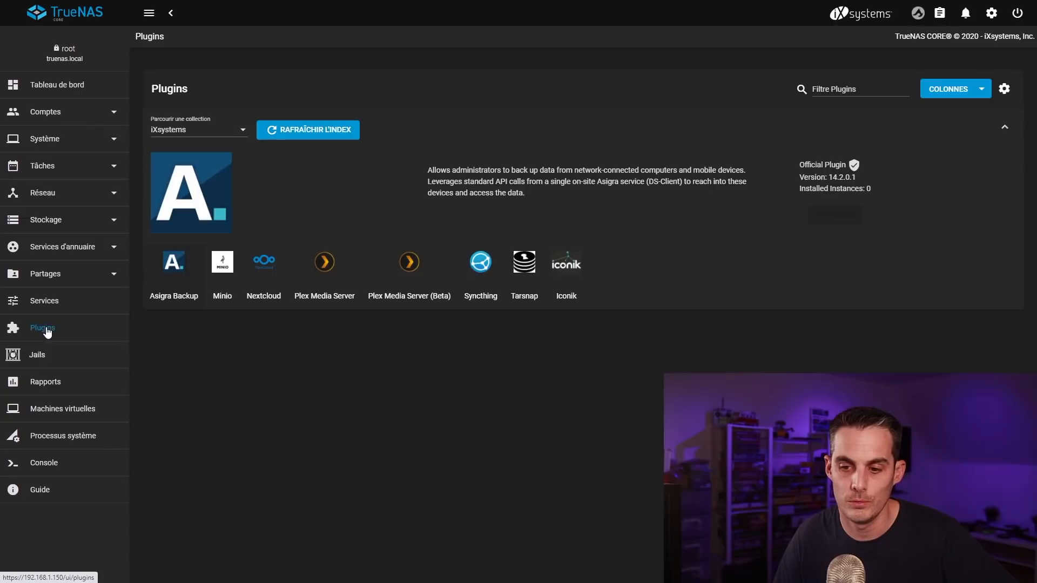
left_click_drag(668, 352, 599, 352)
right_click(603, 352)
left_click(650, 377)
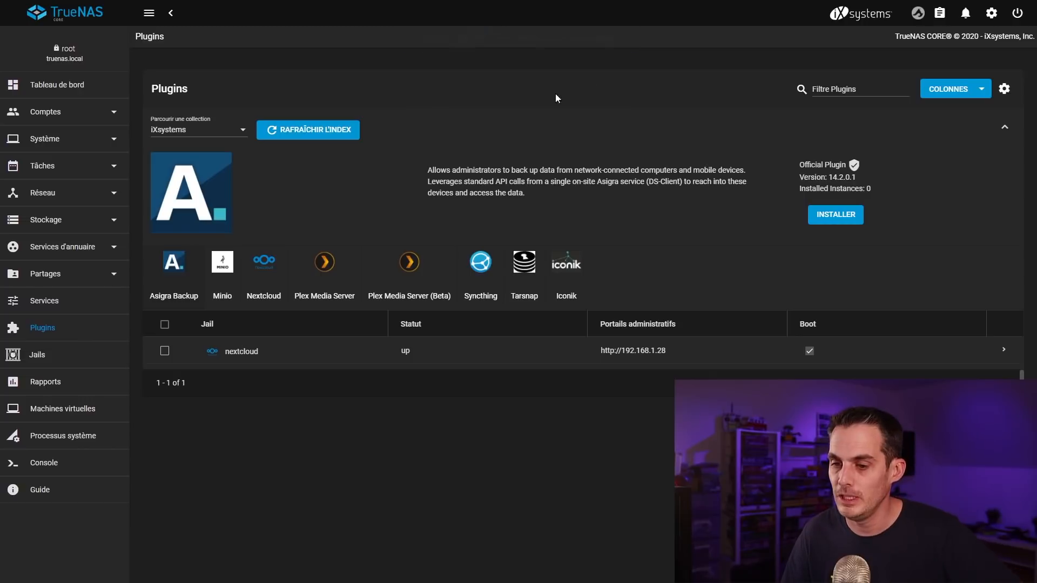
Step: Copy the admin password from the post-installation notes and select the portal address
left_click(1002, 351)
left_click(733, 470)
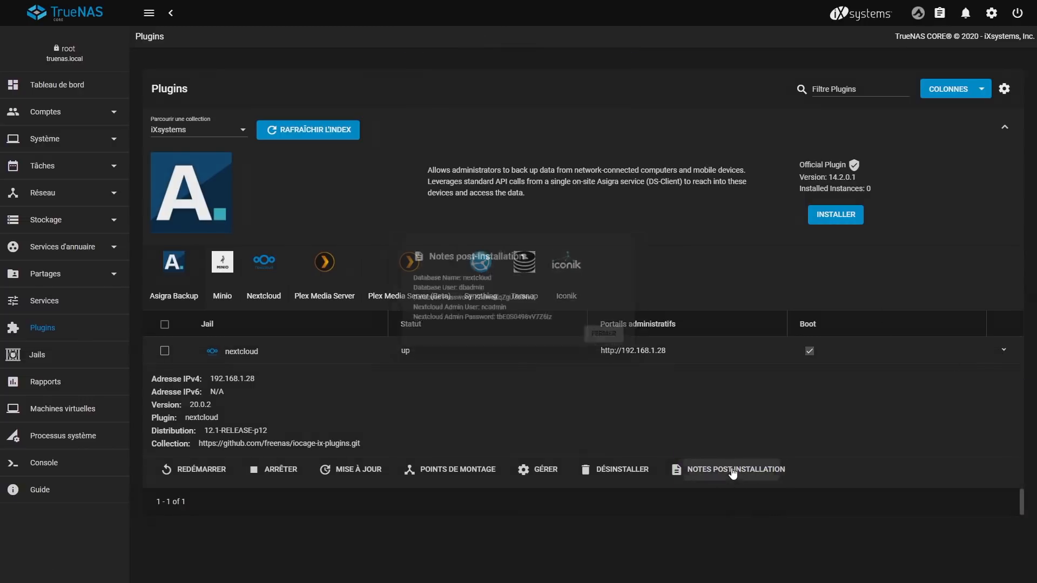
double_click(515, 323)
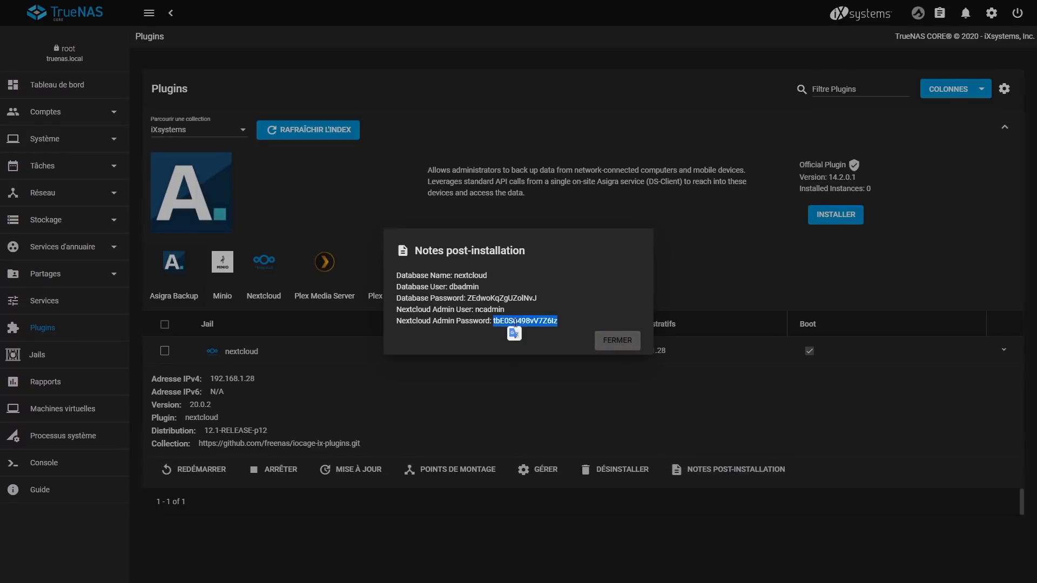
left_click(617, 340)
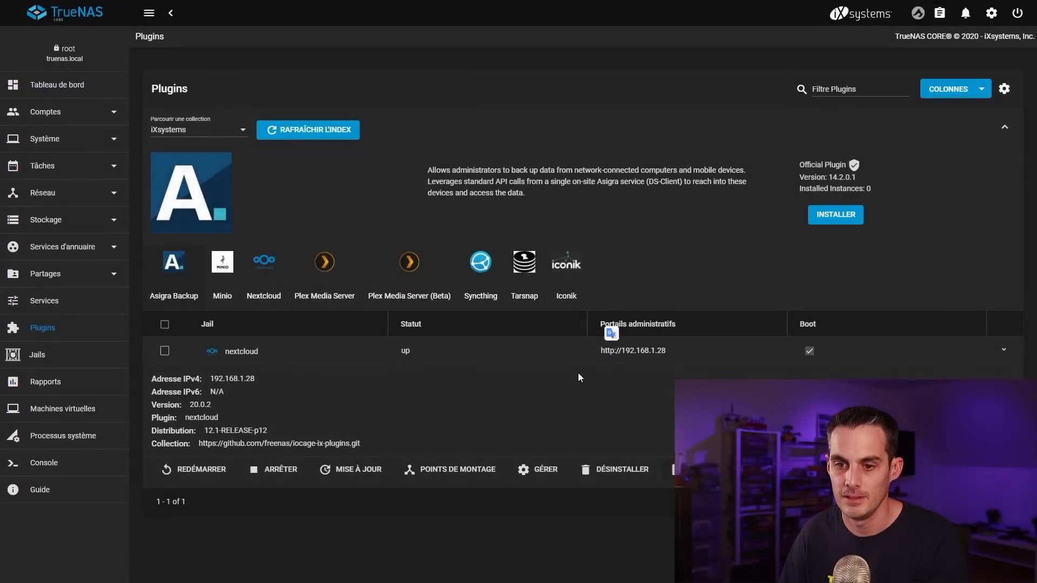
triple_click(639, 351)
right_click(652, 355)
Step: Log in to Nextcloud as the admin user with the pasted password
left_click(705, 376)
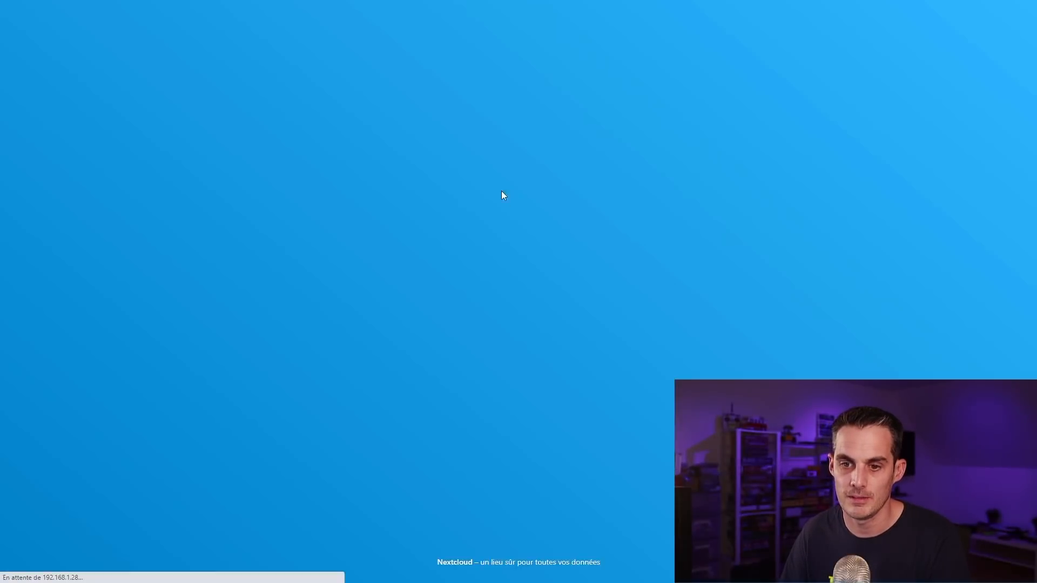
type("ncadmin")
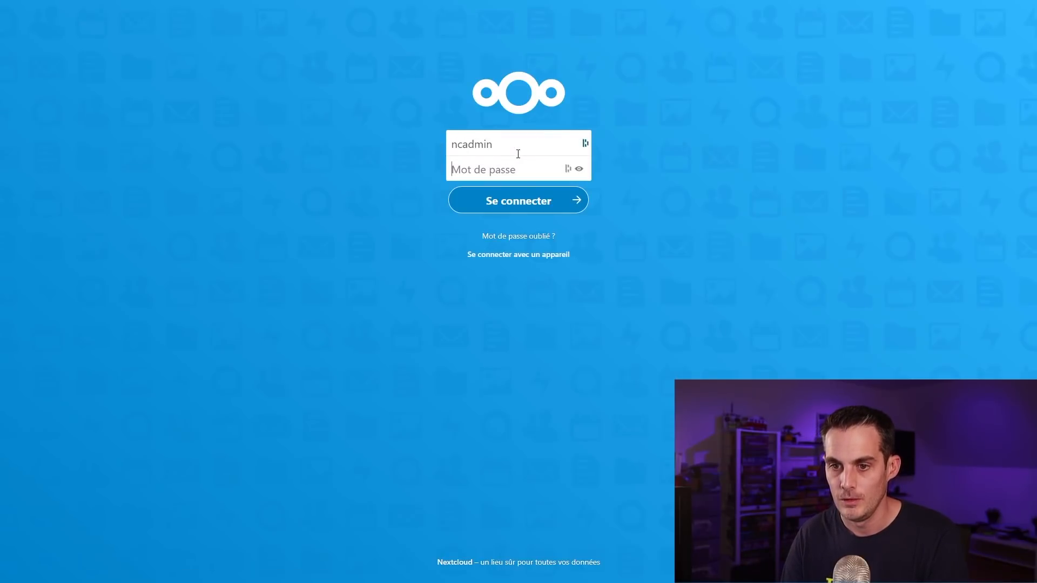
key("ctrl+v")
key("Return")
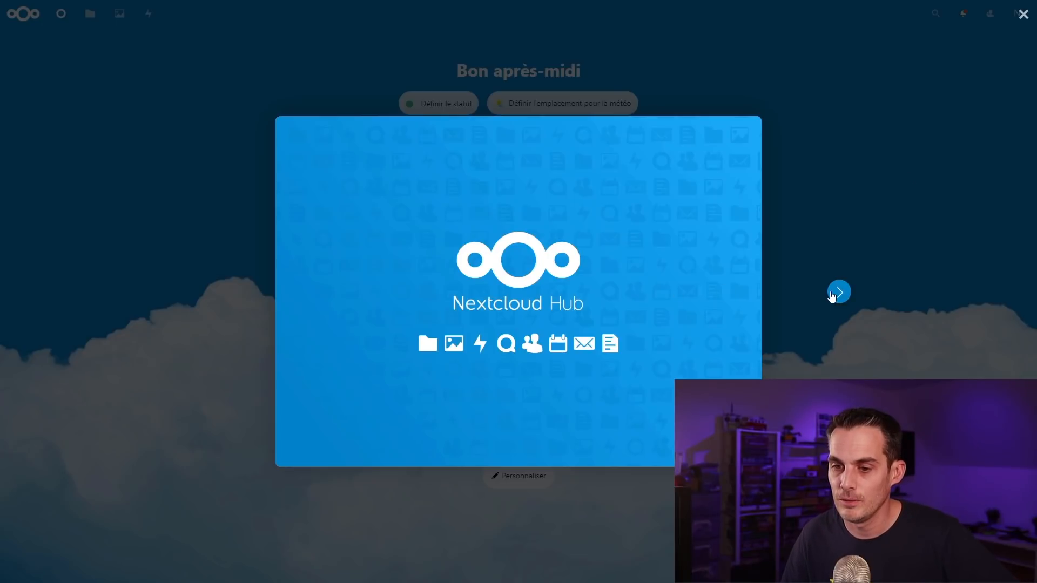
Step: Step through the welcome tour slides and close it
left_click(832, 296)
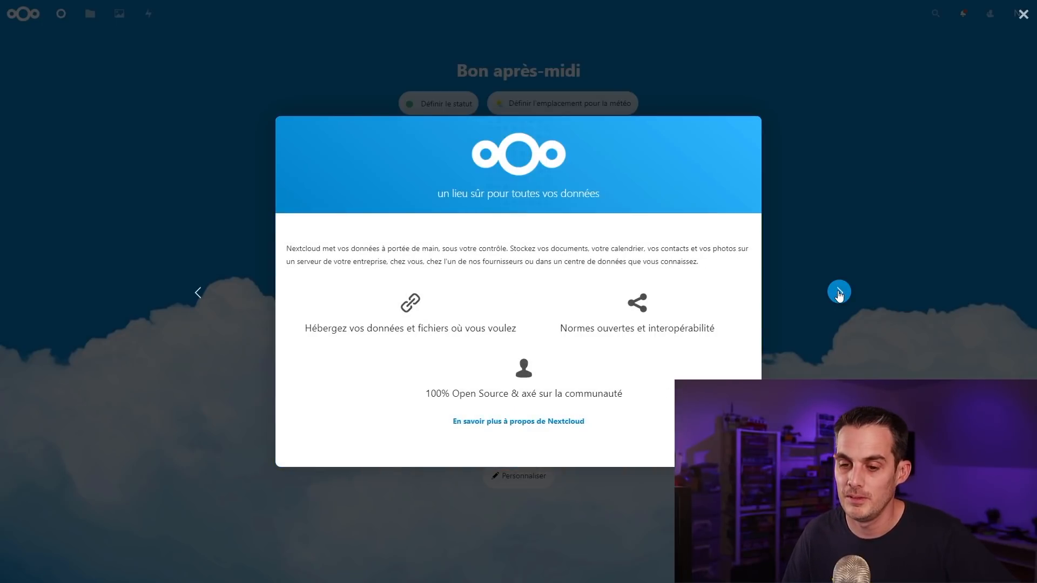
left_click(838, 293)
left_click(837, 292)
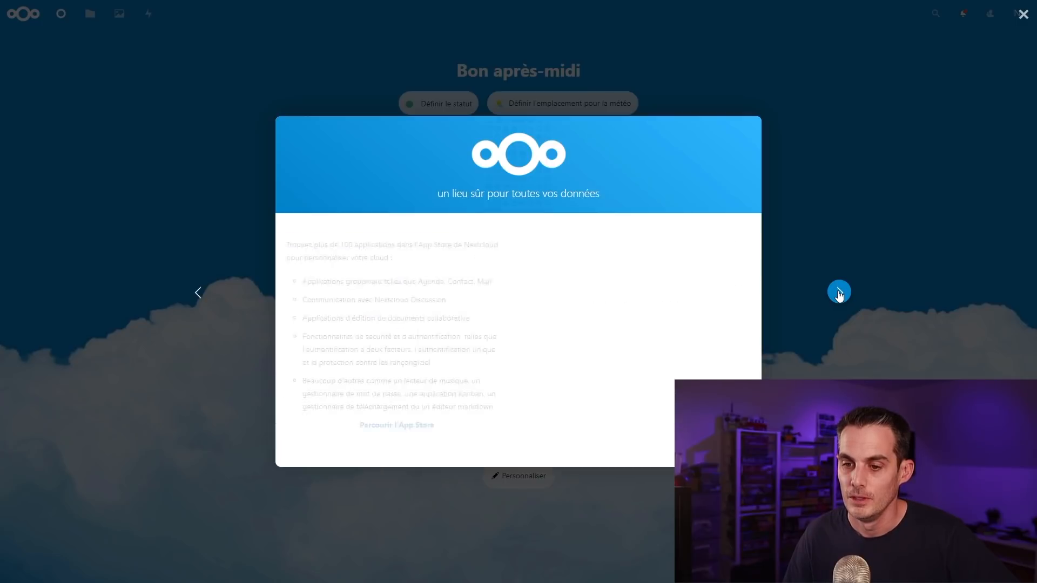
left_click(840, 210)
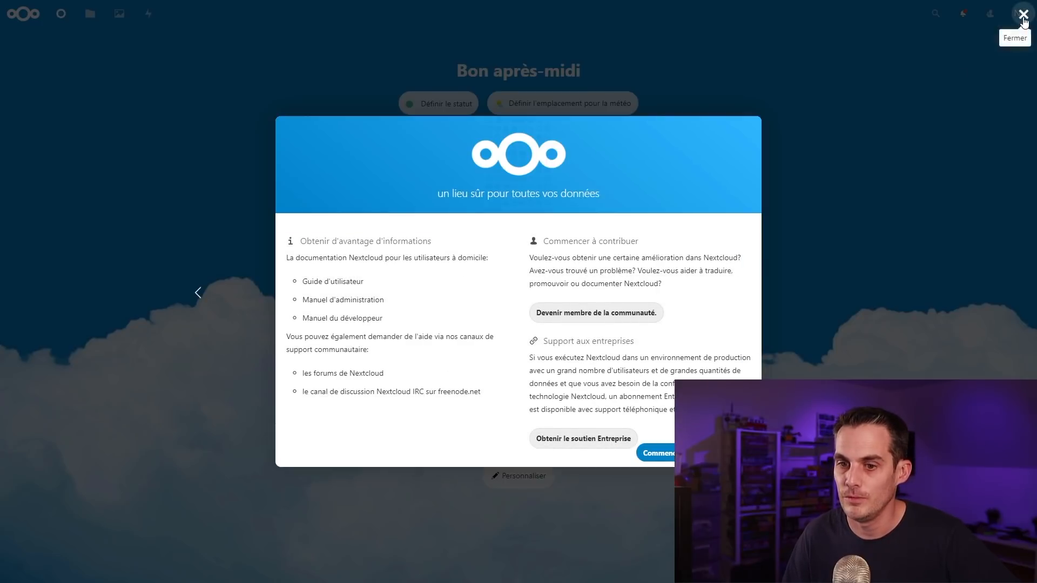
left_click(1023, 15)
Step: Preview the sample files, starting with Nextcloud.png, in the Files viewer
left_click(90, 13)
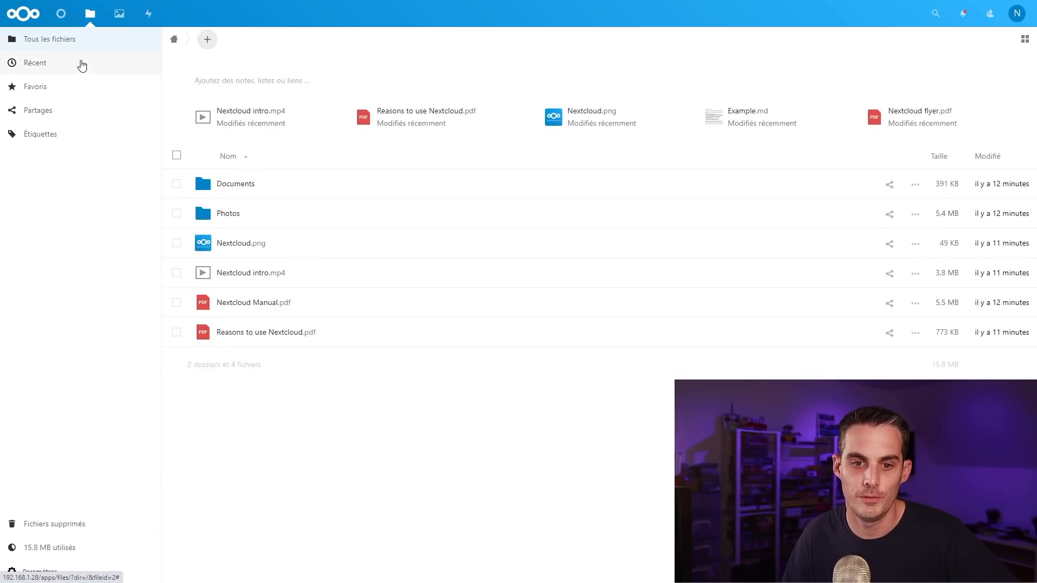
left_click(252, 246)
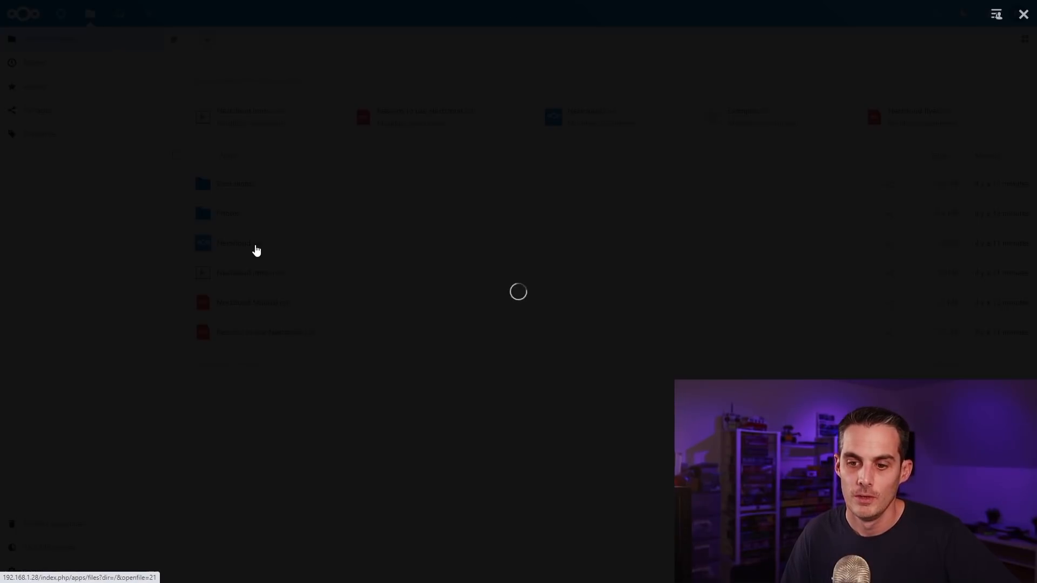
left_click(986, 294)
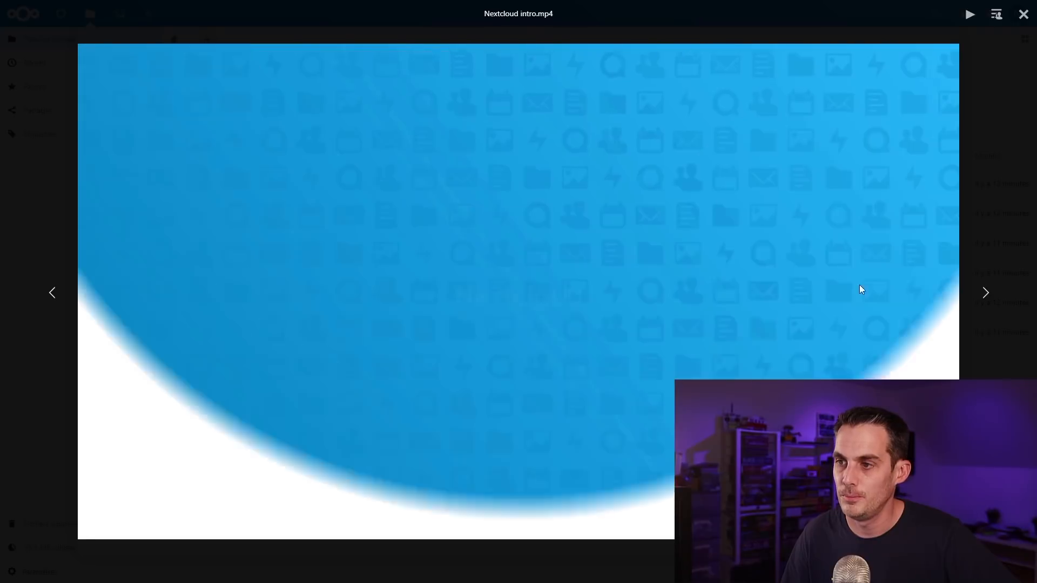
left_click(988, 156)
left_click(924, 157)
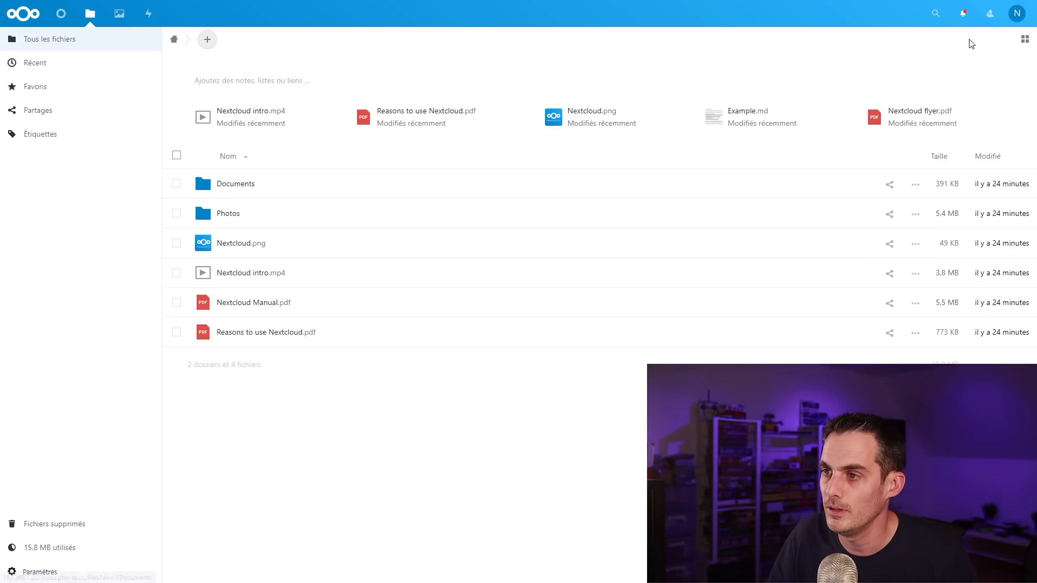
left_click(1015, 19)
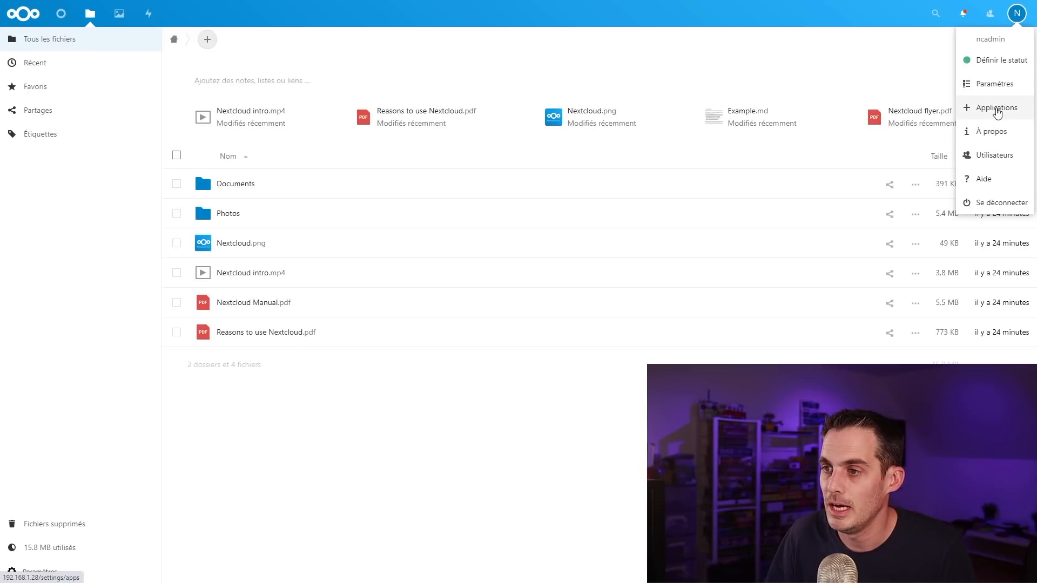
Step: Enable the External storage support app from the Apps page
left_click(996, 107)
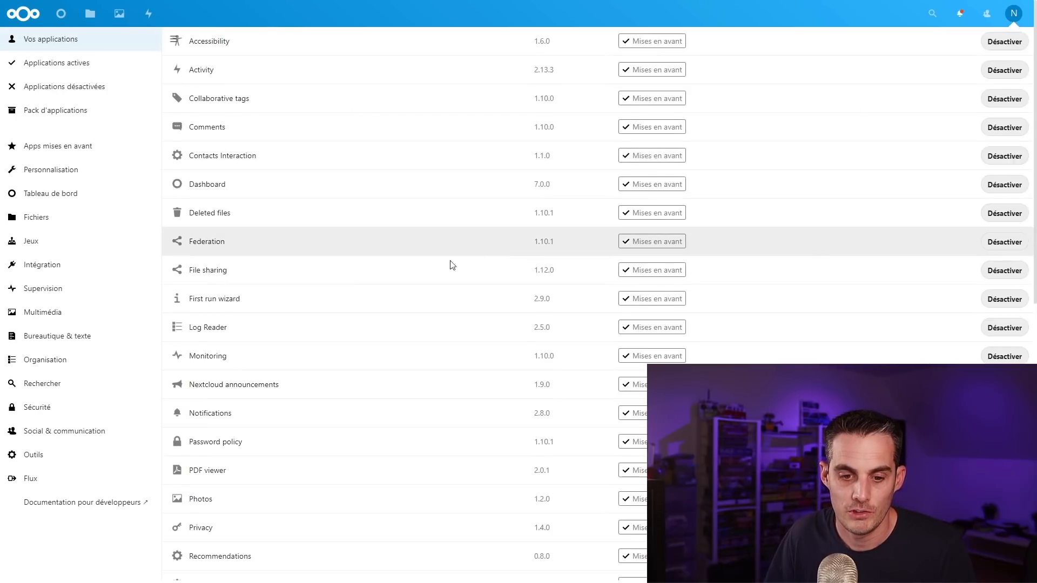
scroll(435, 273, "down", 9)
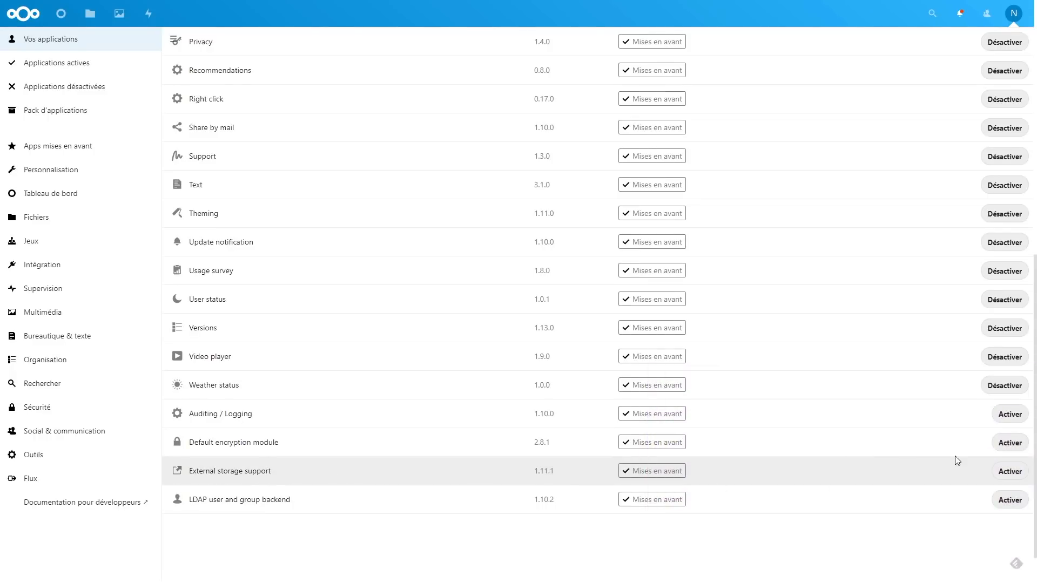
left_click(1009, 472)
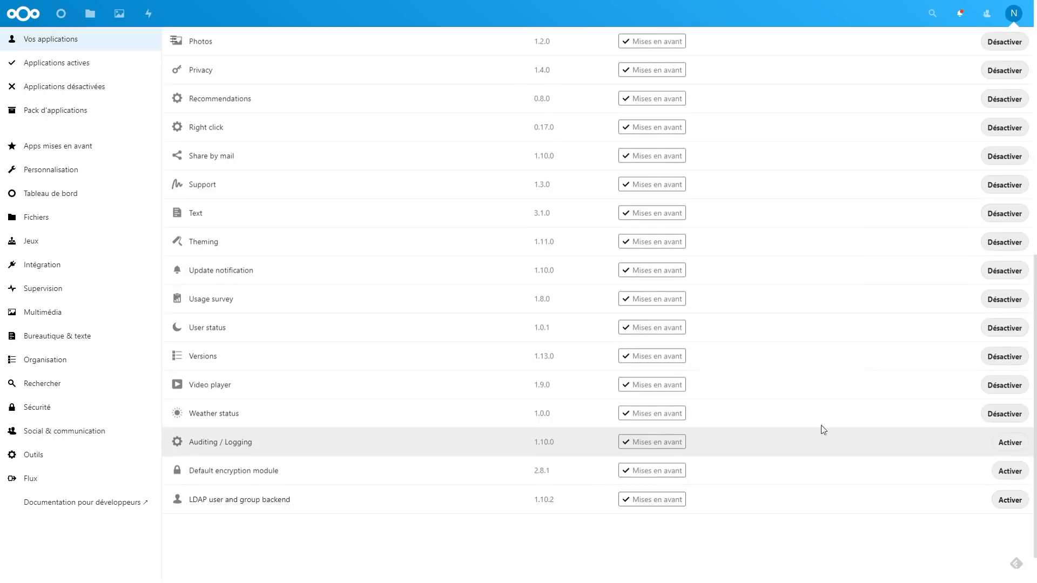
scroll(728, 320, "up", 9)
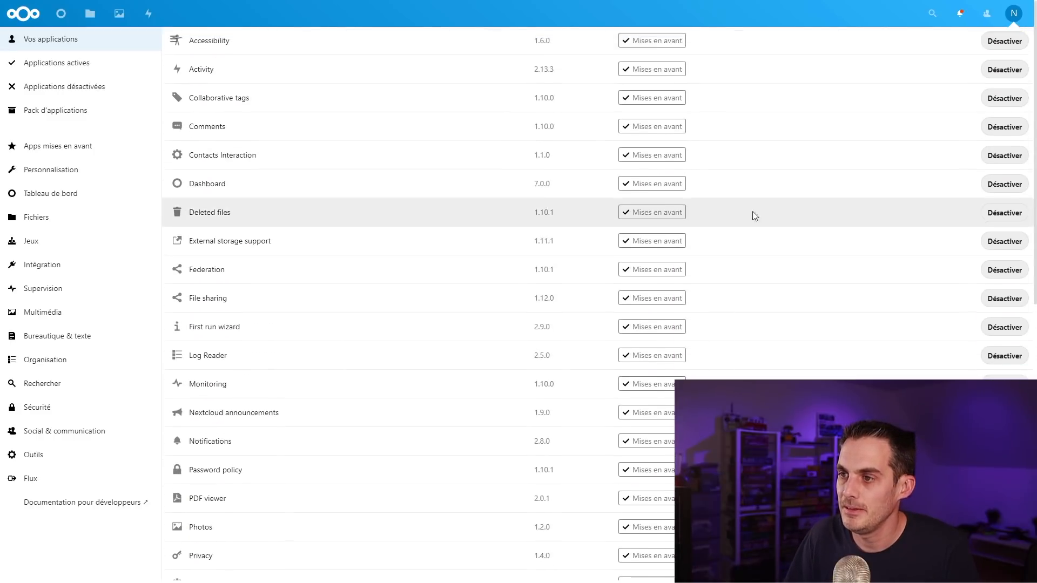
Step: Open Settings > Administration > External storages and start naming a new folder
left_click(1013, 13)
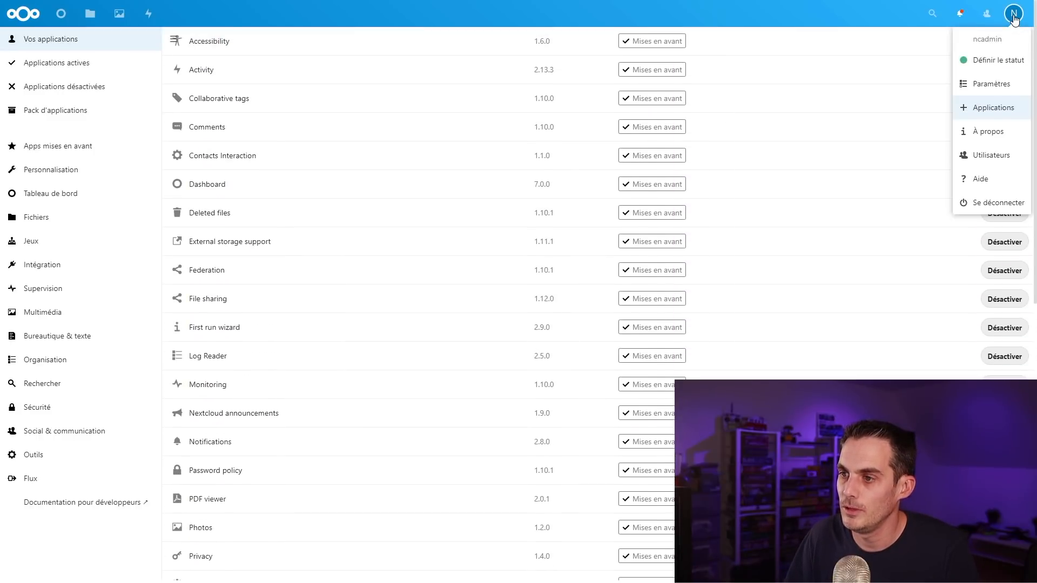
left_click(992, 84)
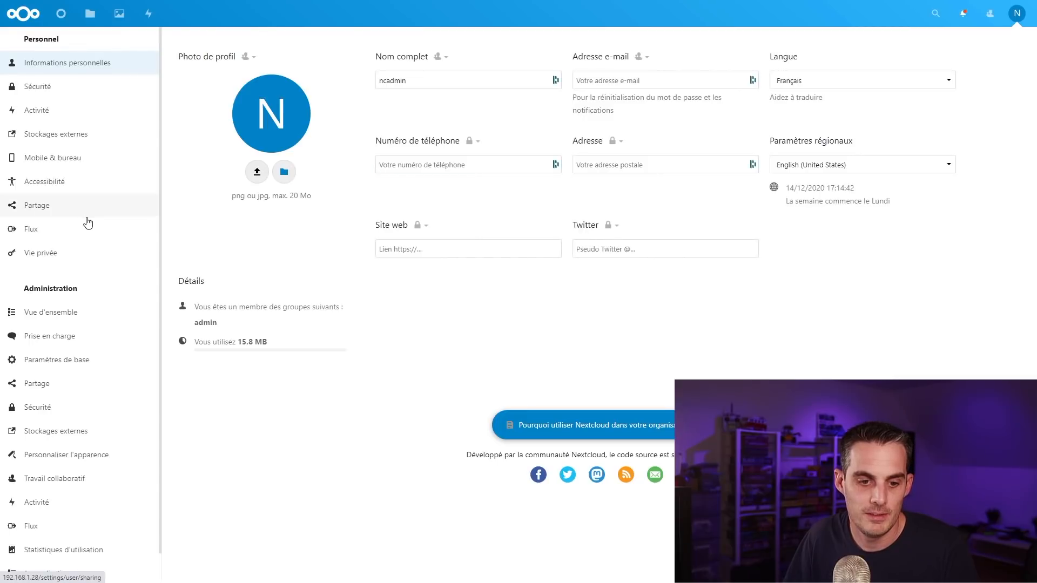
scroll(87, 384, "down", 1)
left_click(86, 404)
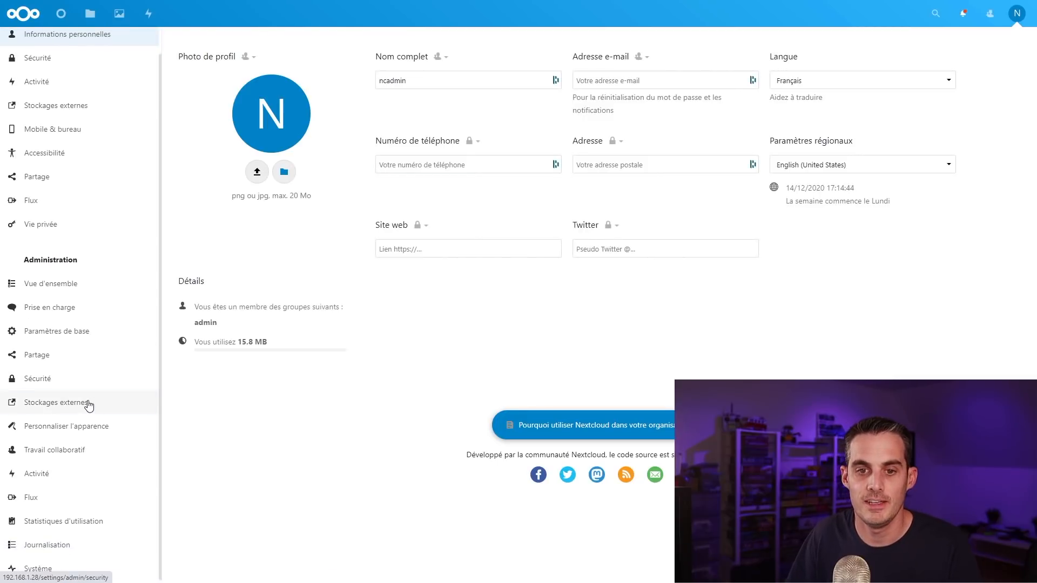
left_click(287, 147)
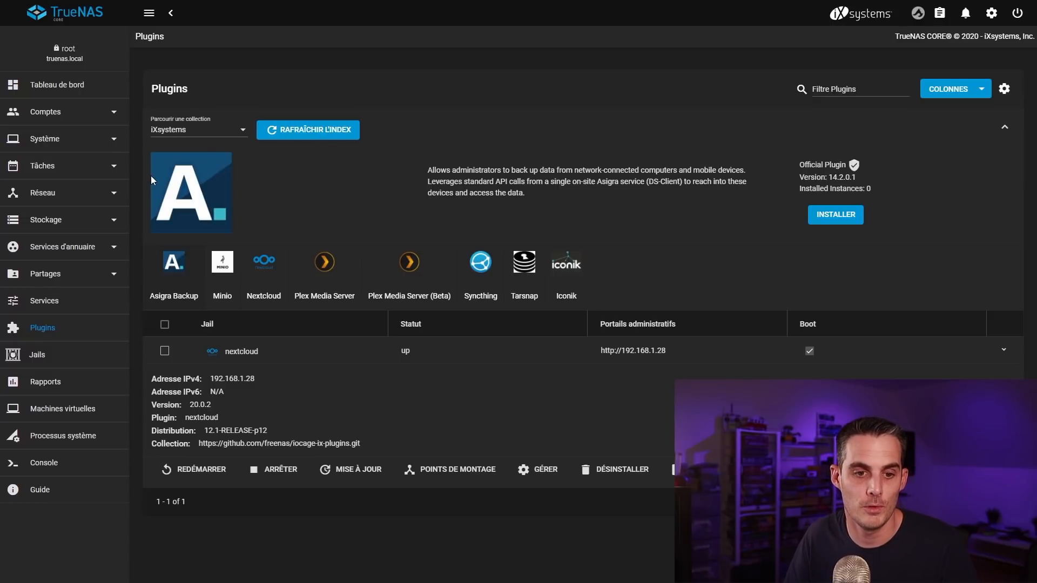
Step: Go to the Storage > Pools list
left_click(111, 224)
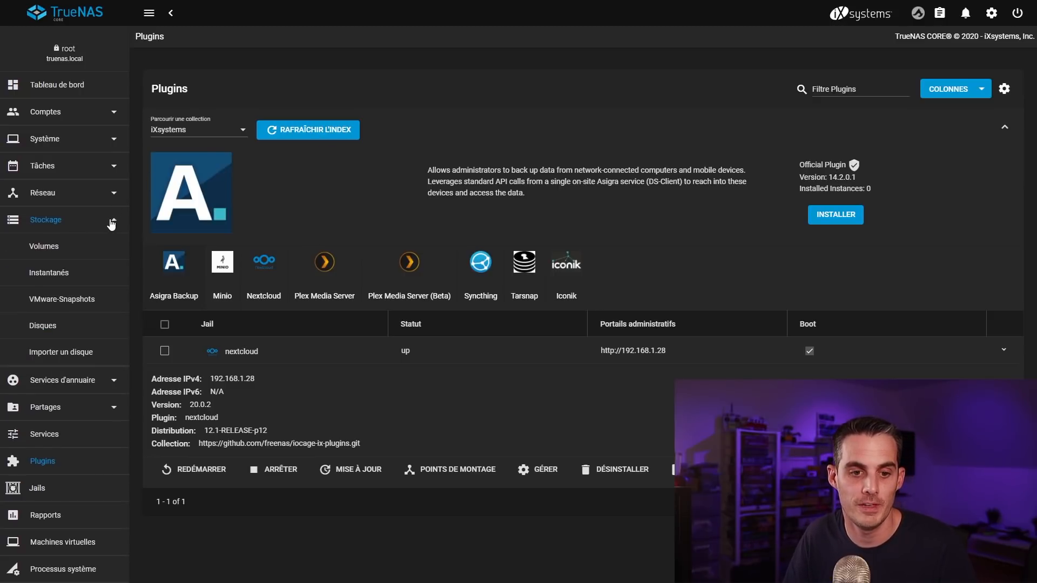
left_click(55, 247)
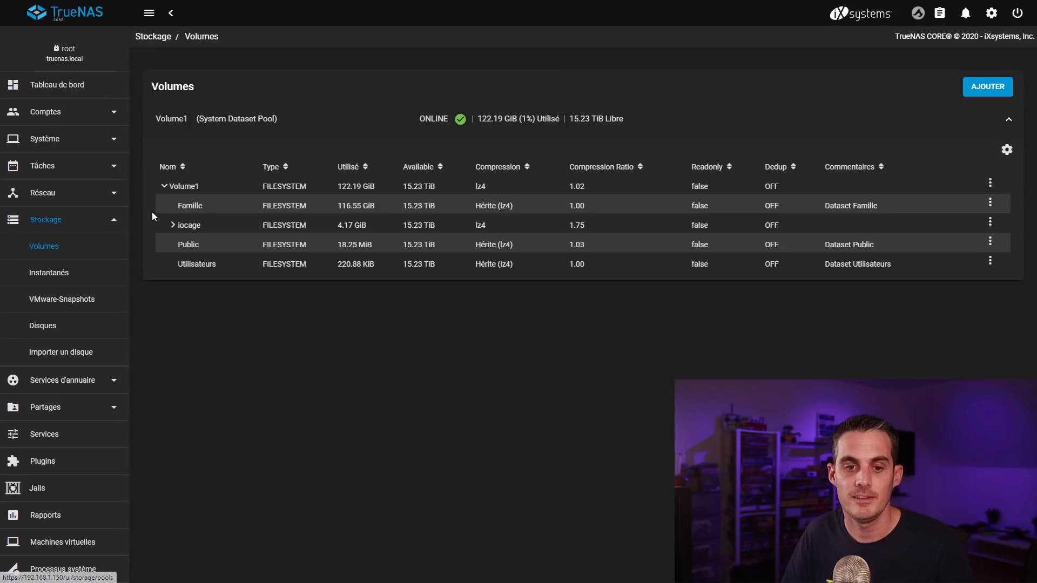
left_click(173, 204)
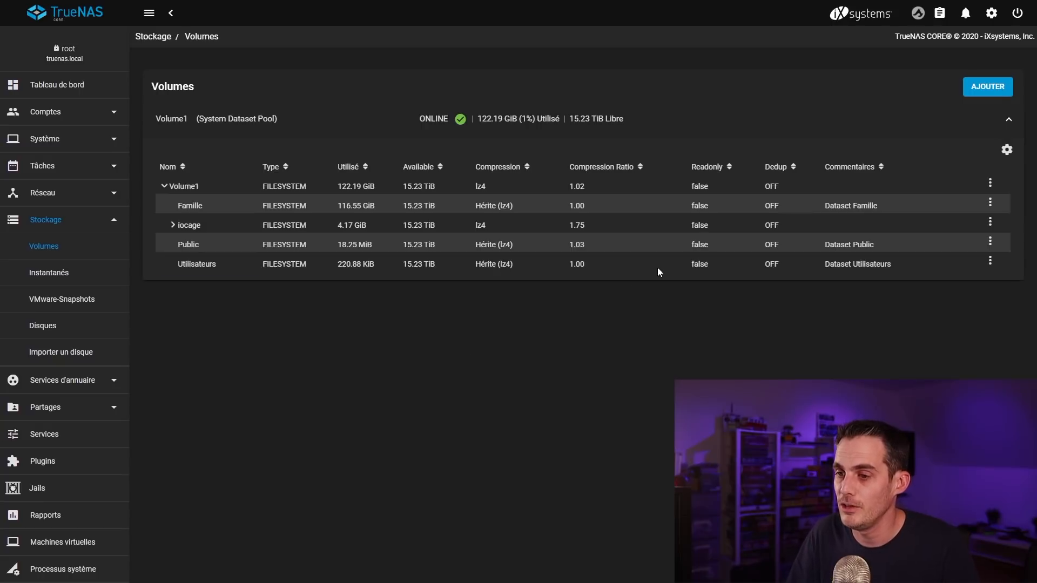
Step: Create a dataset named Nextcloud under Volume1 and select it
left_click(991, 185)
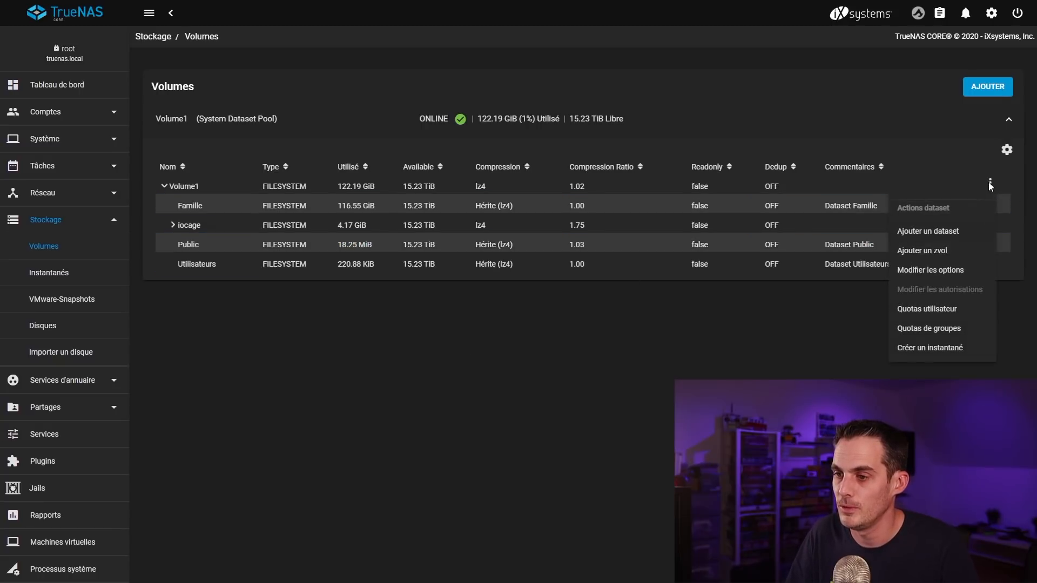
left_click(955, 233)
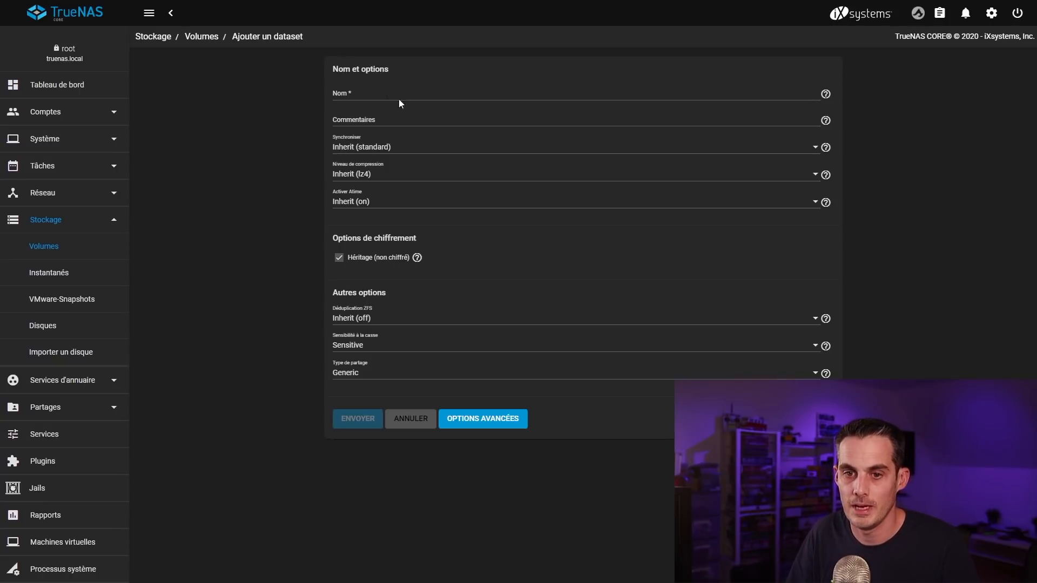
left_click(387, 95)
type("Nex")
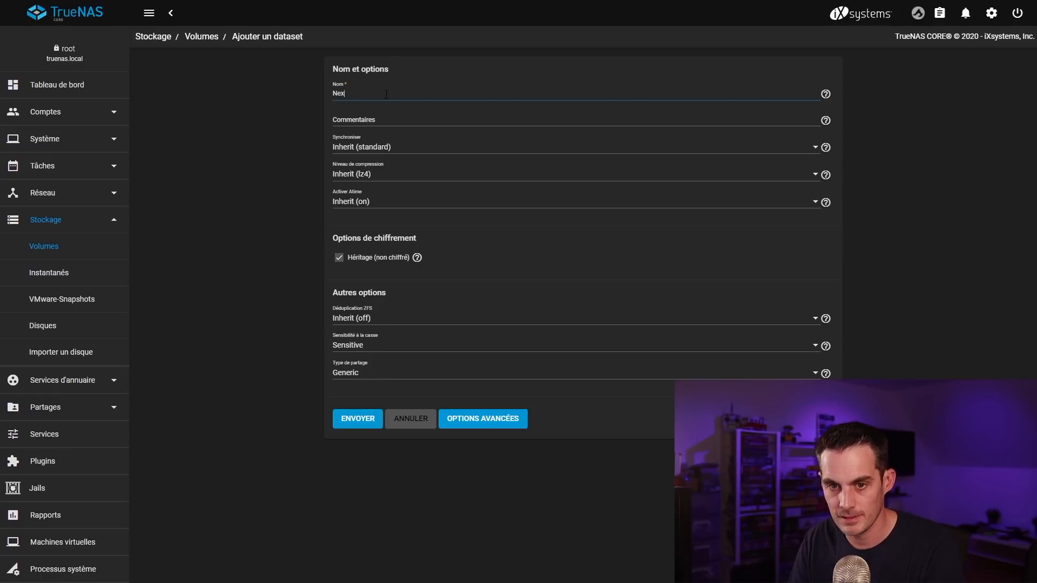
type("tcloud")
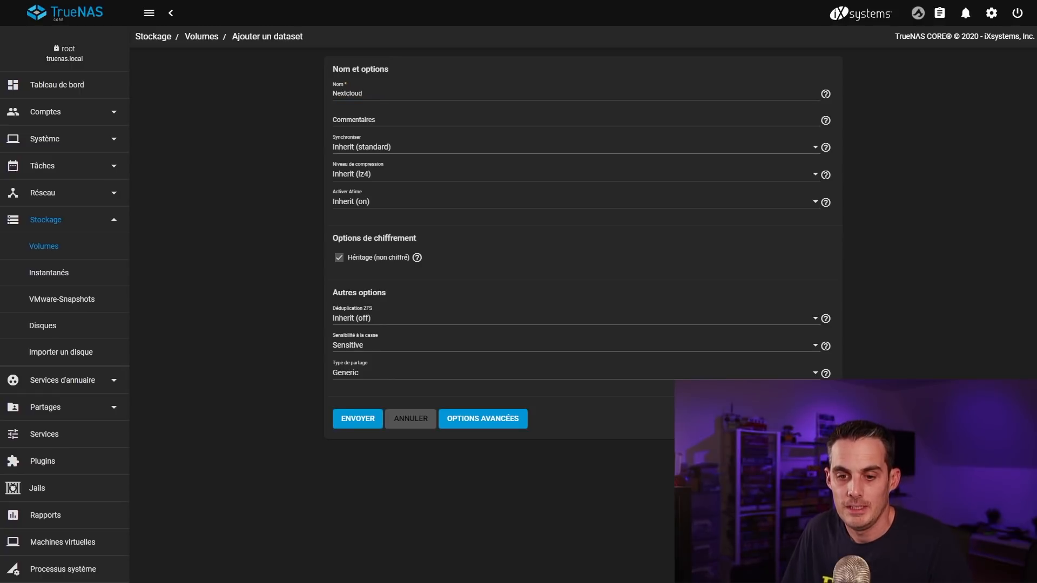
left_click(338, 427)
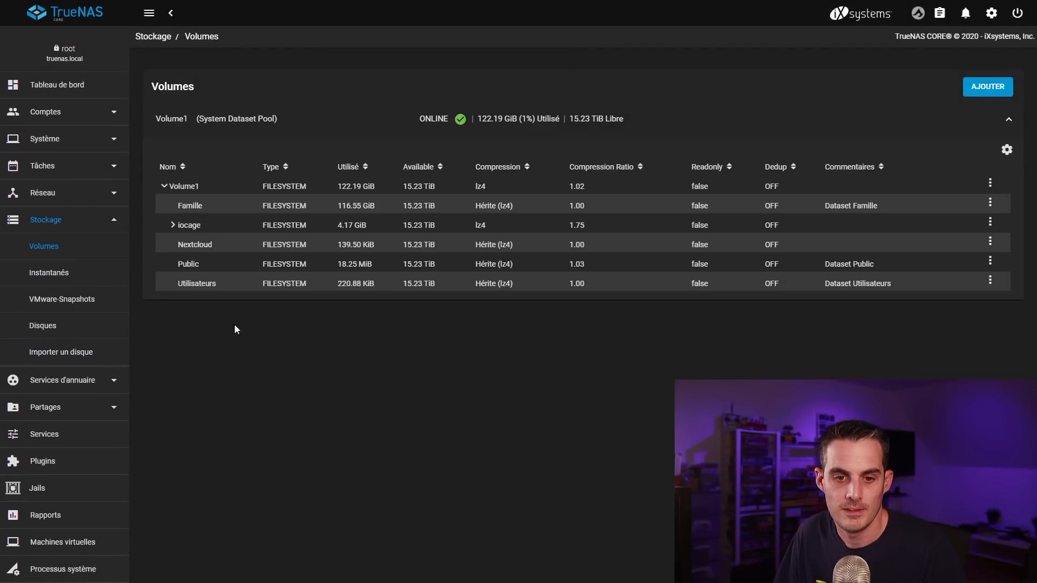
left_click(217, 246)
Step: Replace root/wheel with www as the Nextcloud dataset's owner user and group, applied recursively
left_click(990, 244)
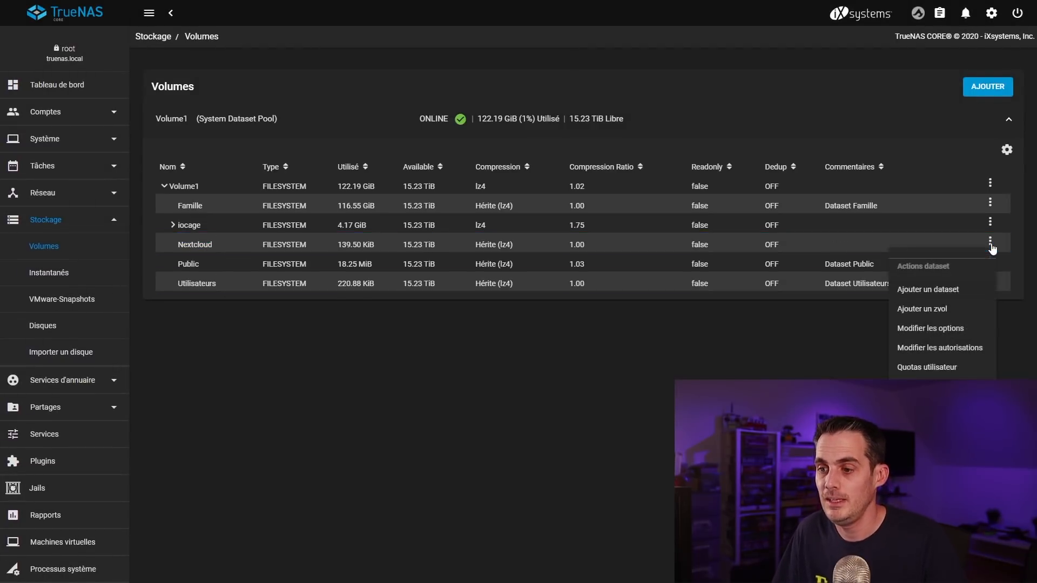
left_click(944, 350)
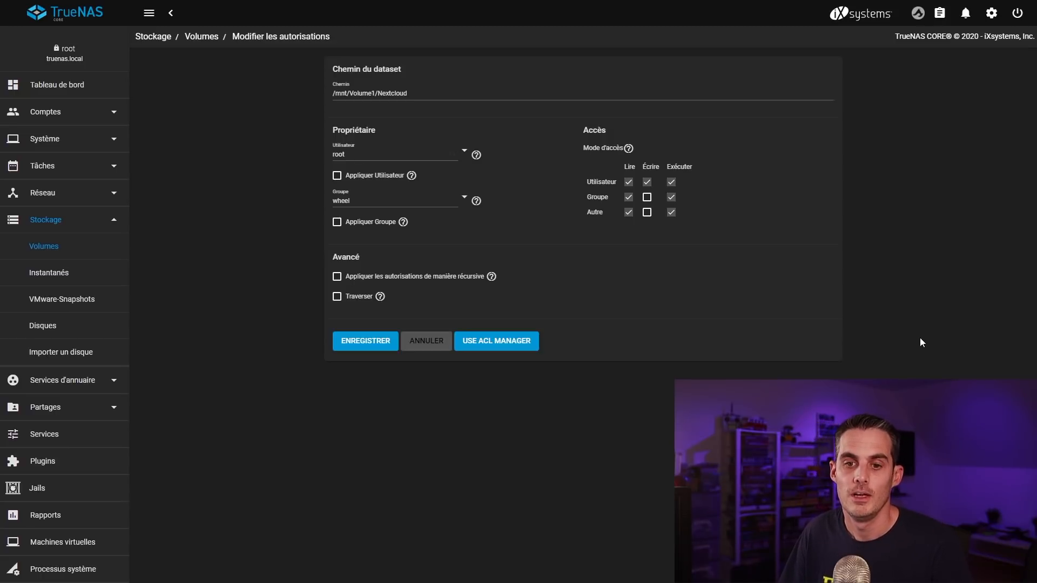
double_click(400, 152)
type("www")
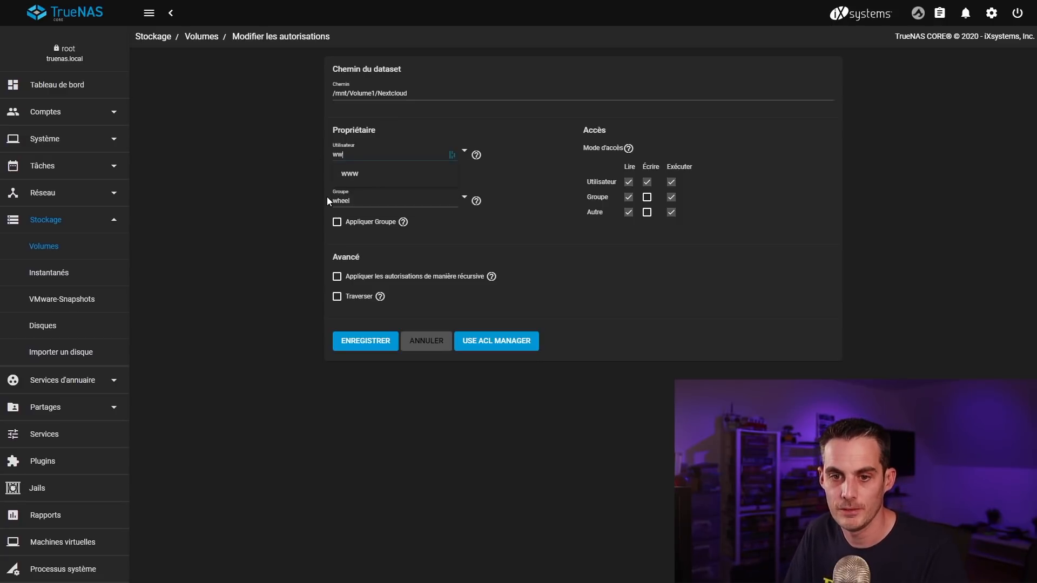
left_click(356, 178)
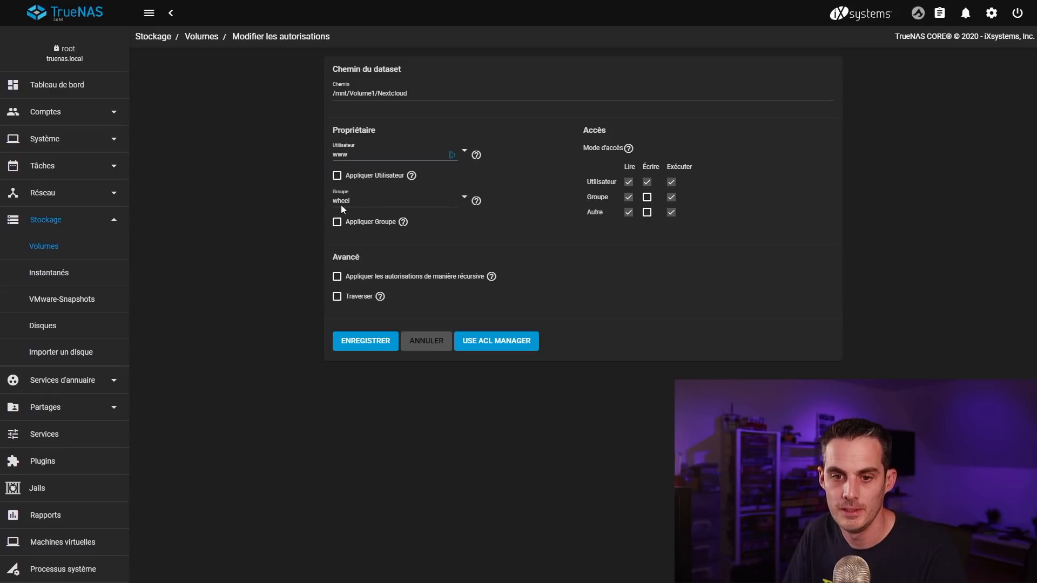
key("BackSpace")
key("BackSpace")
key("BackSpace")
key("BackSpace")
key("BackSpace")
type("www")
left_click(371, 232)
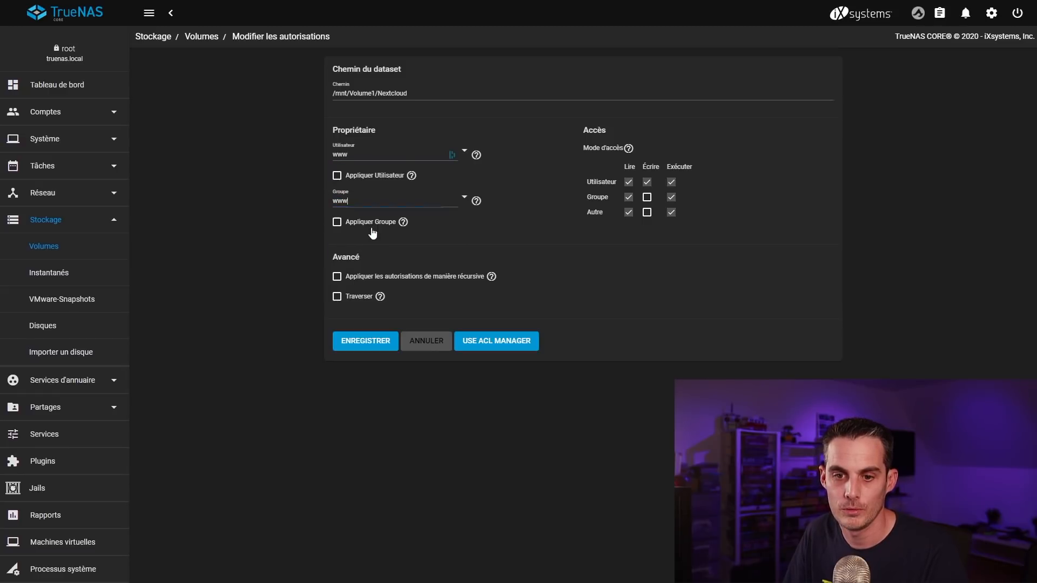
left_click(340, 179)
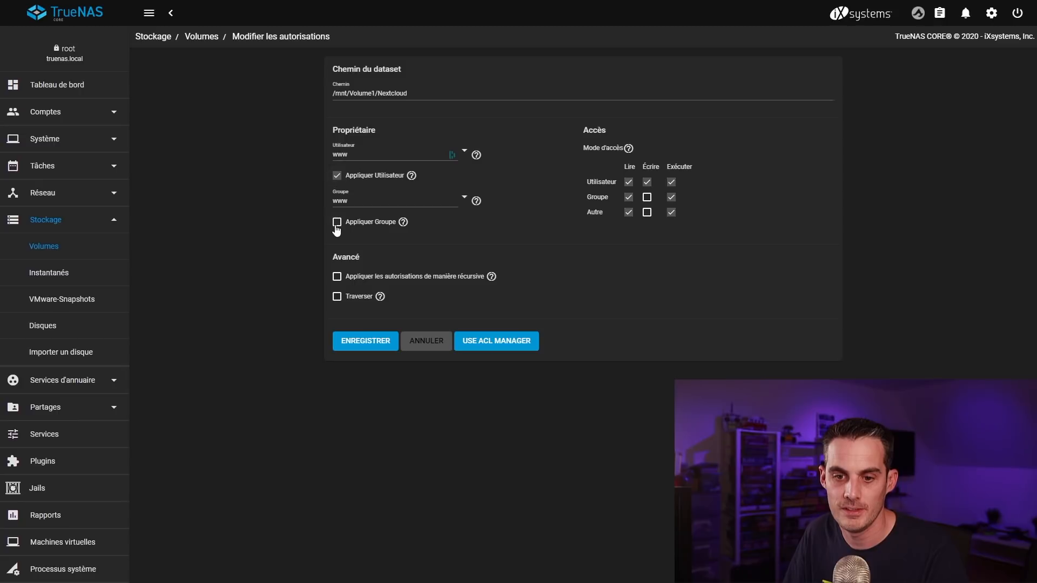
left_click(337, 276)
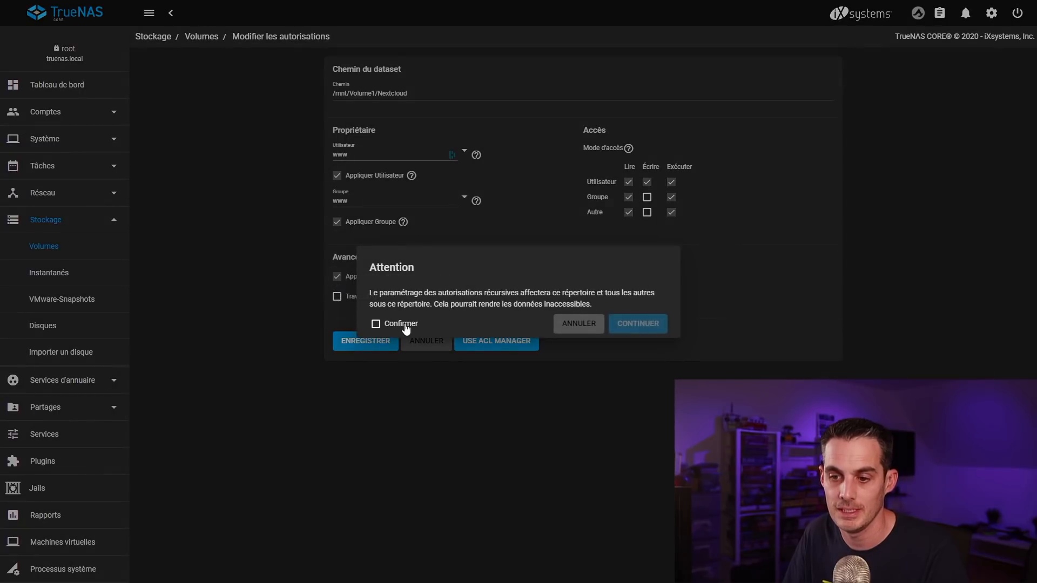
left_click(406, 325)
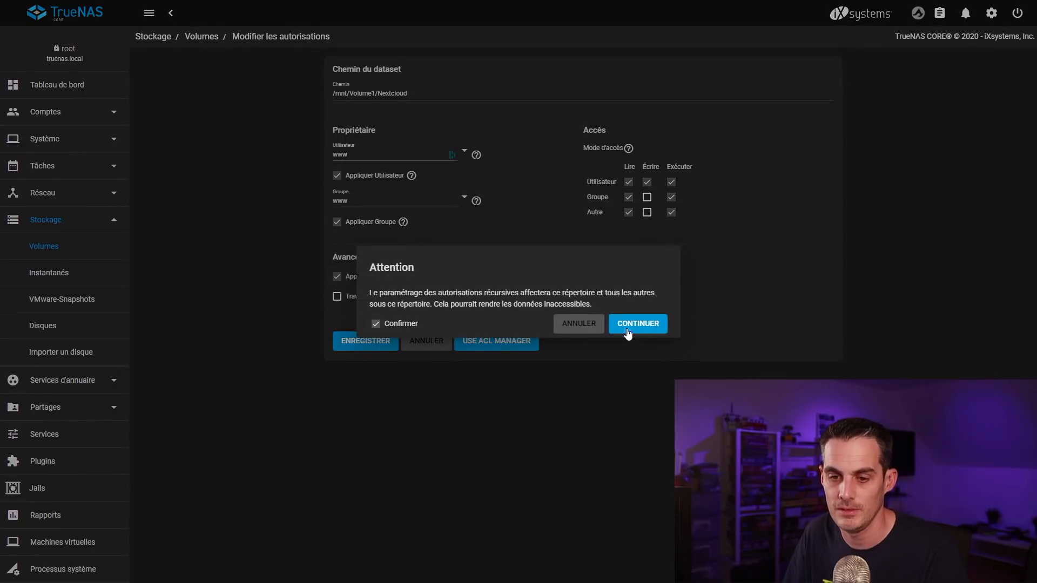
left_click(652, 326)
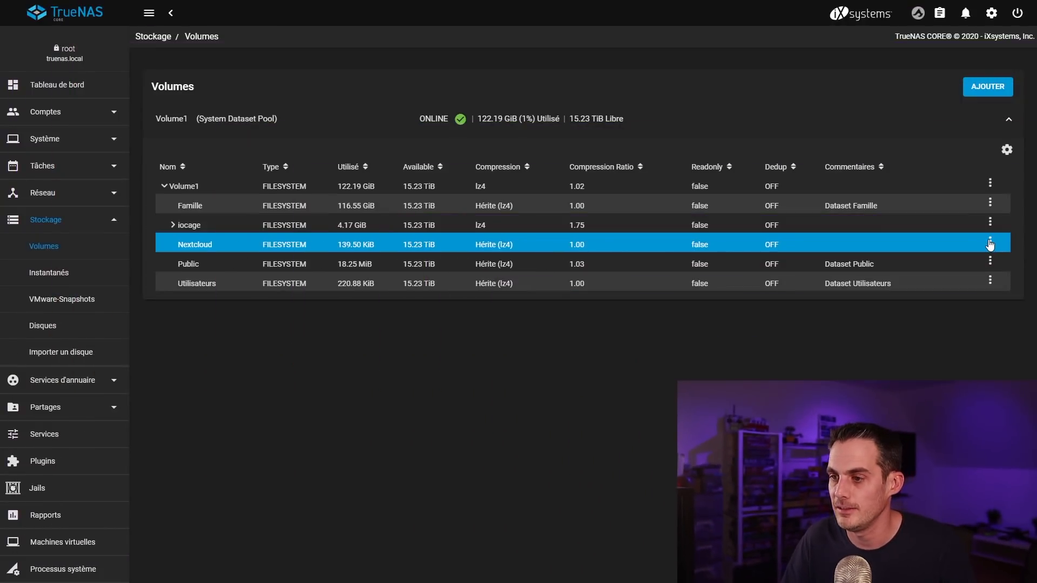
Step: Switch the Nextcloud dataset's permissions to the ACL manager and start a custom ACL
left_click(989, 242)
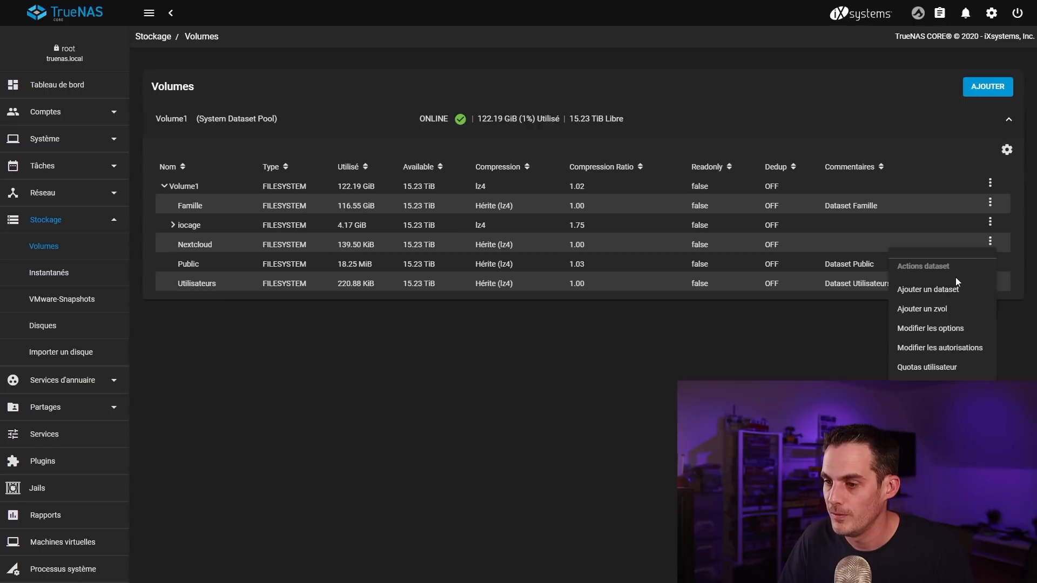
left_click(942, 352)
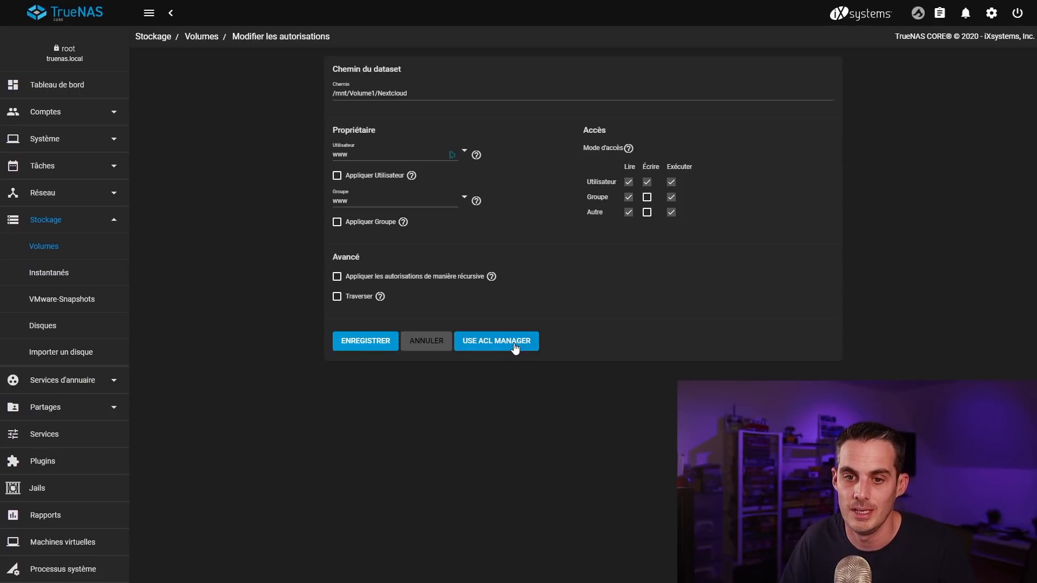
left_click(514, 346)
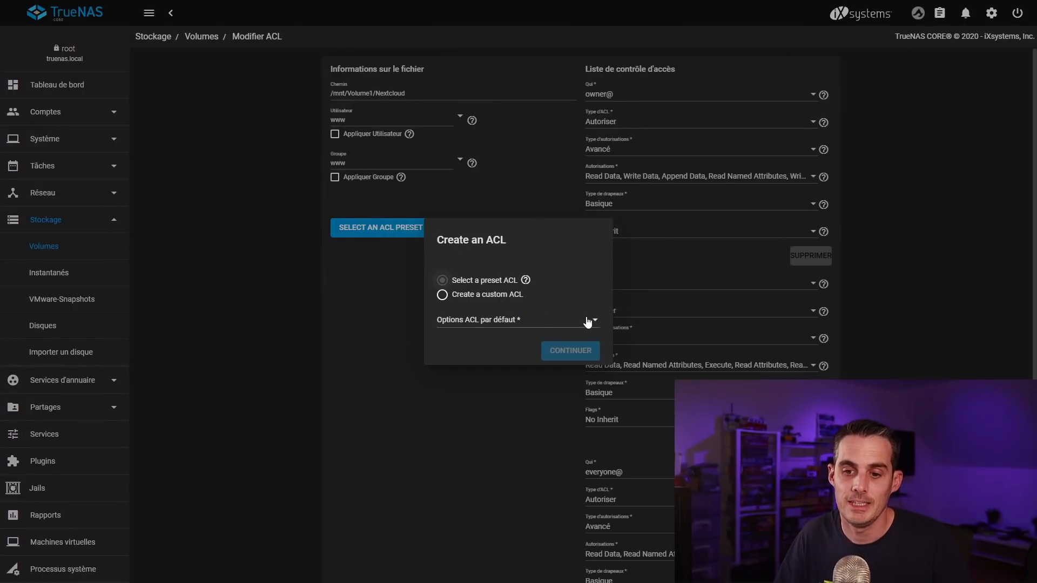
left_click(453, 296)
left_click(566, 337)
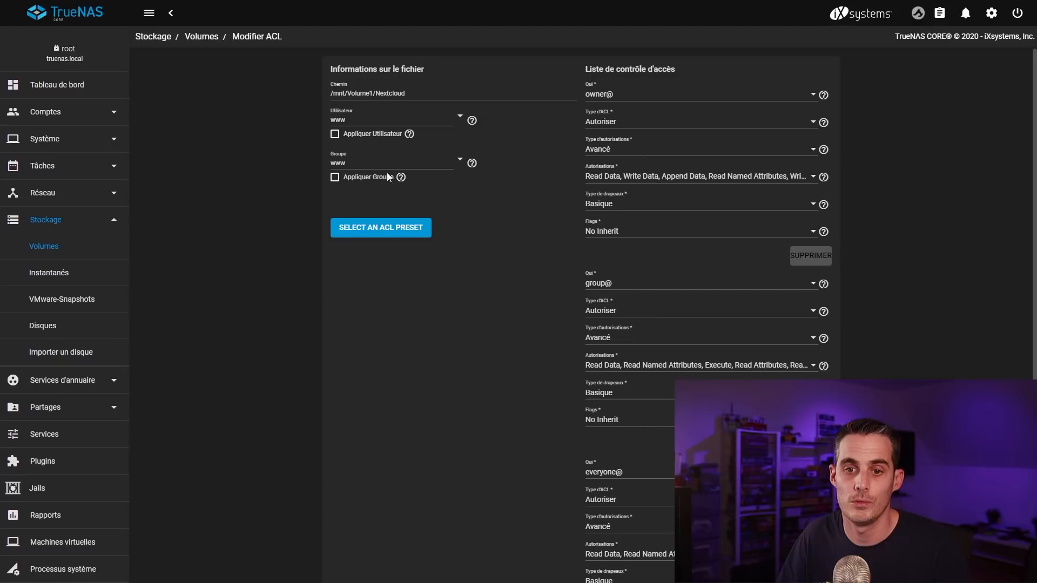
left_click(351, 120)
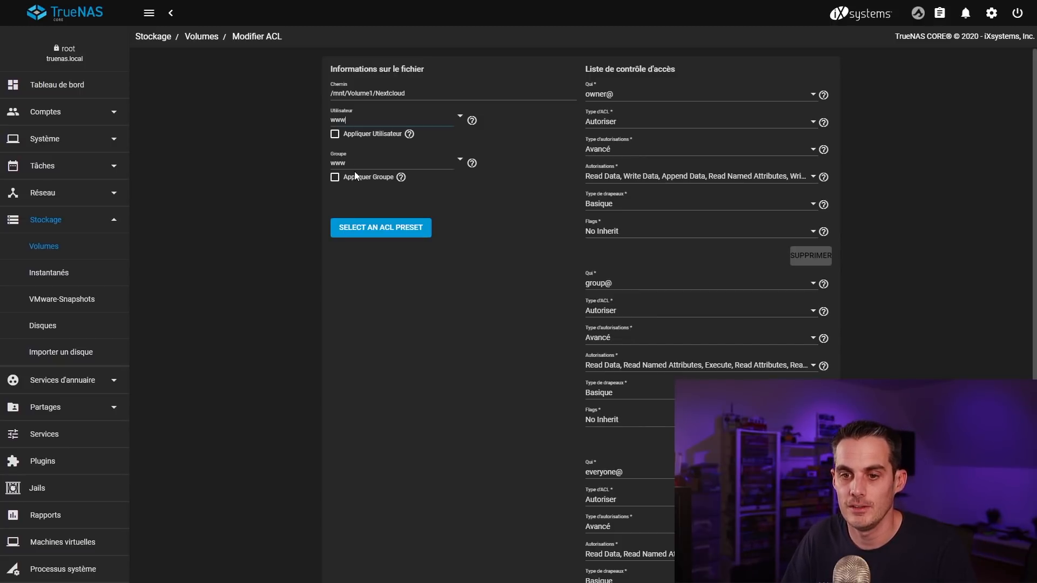
scroll(546, 160, "down", 1)
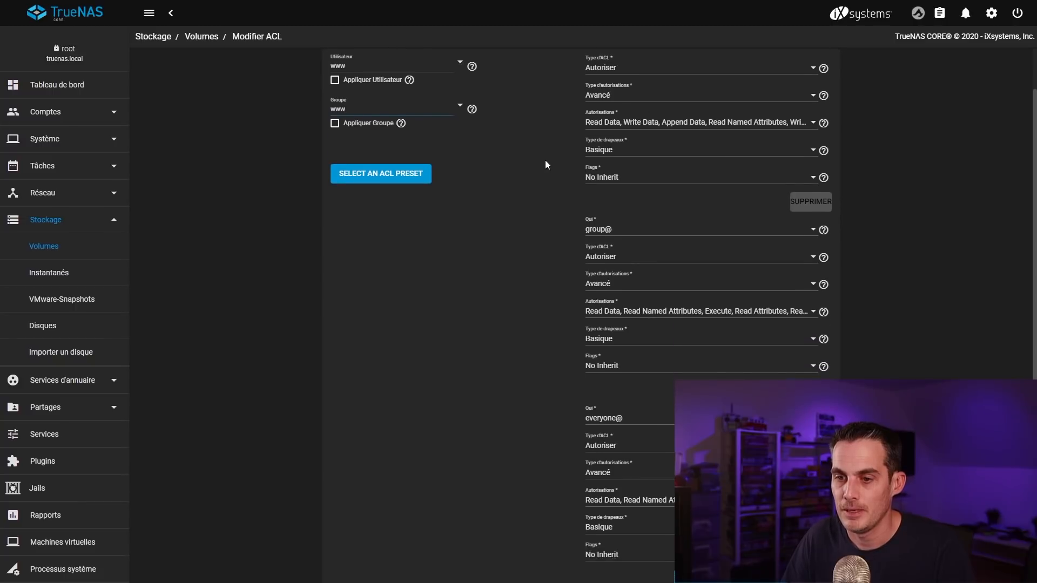
scroll(546, 159, "up", 1)
scroll(547, 162, "down", 3)
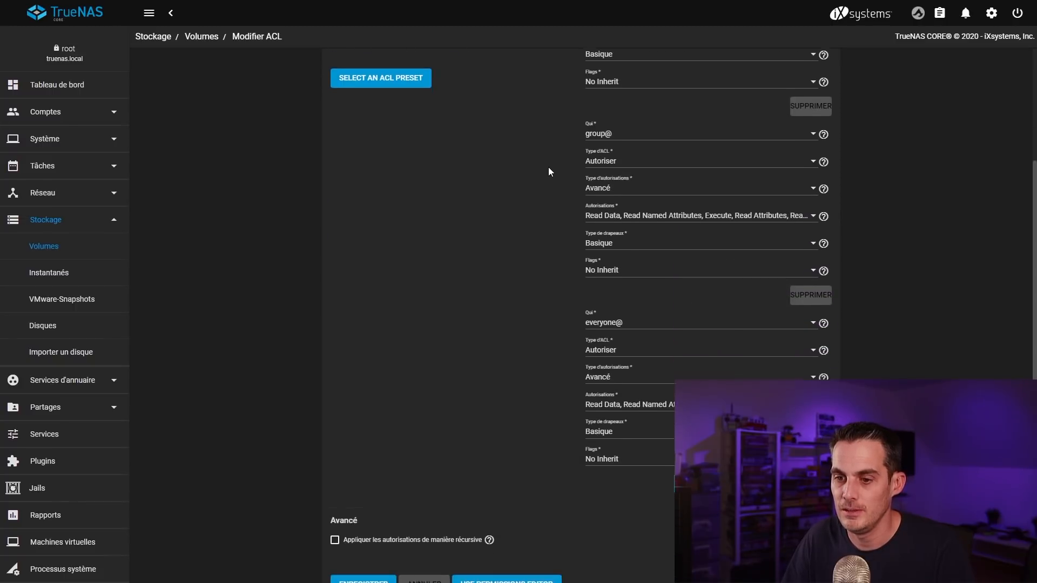
Step: Make the last ACL entry a User entry assigned to the NAS user account
left_click(641, 316)
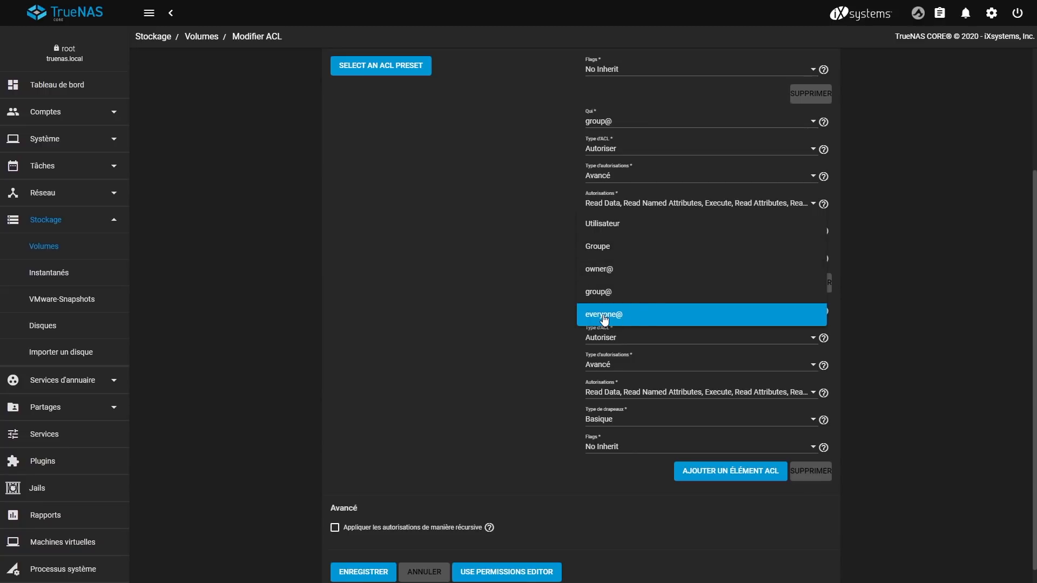
left_click(617, 231)
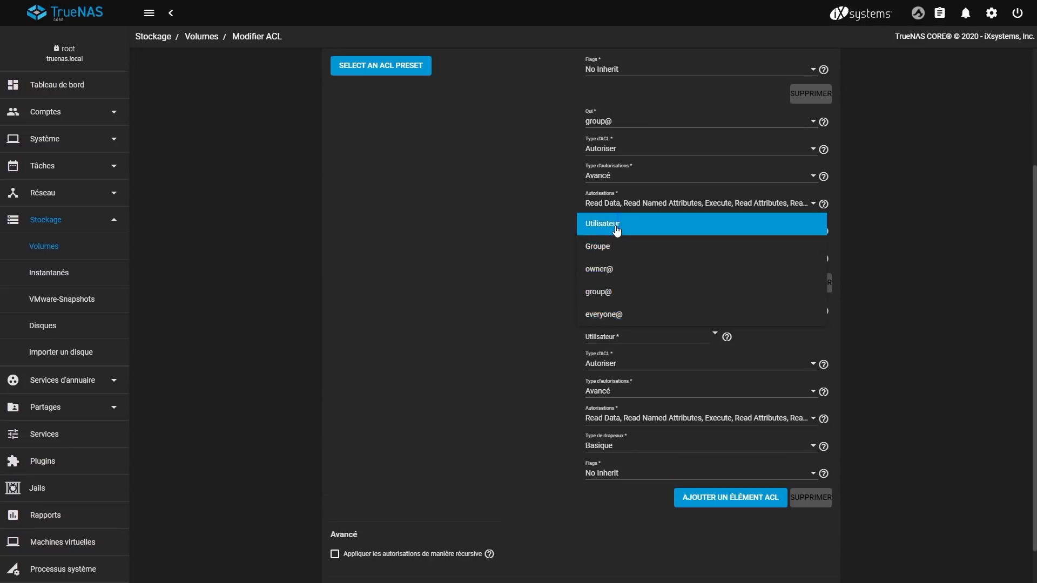
left_click(635, 340)
type("mik")
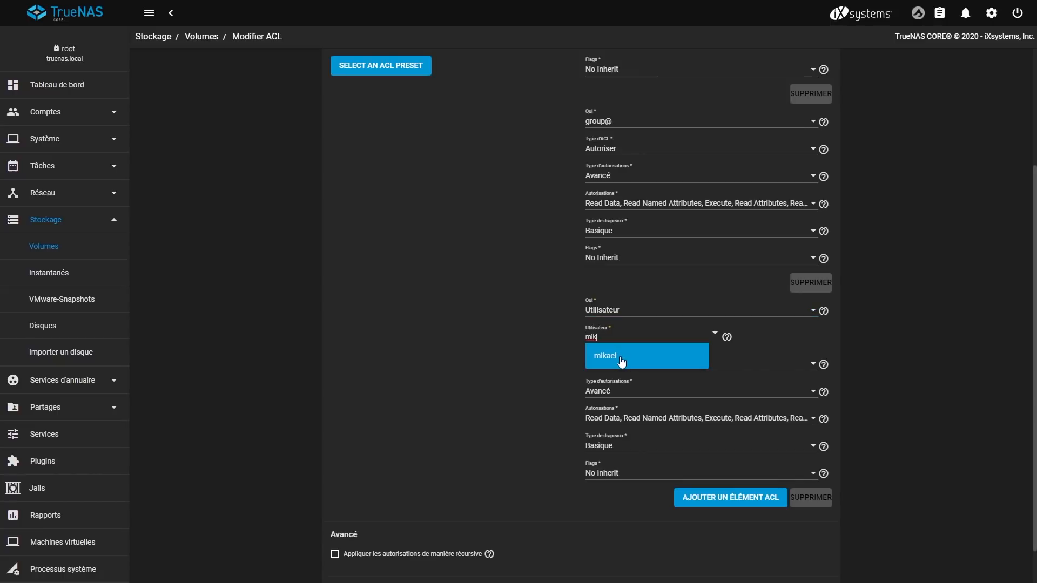
left_click(620, 358)
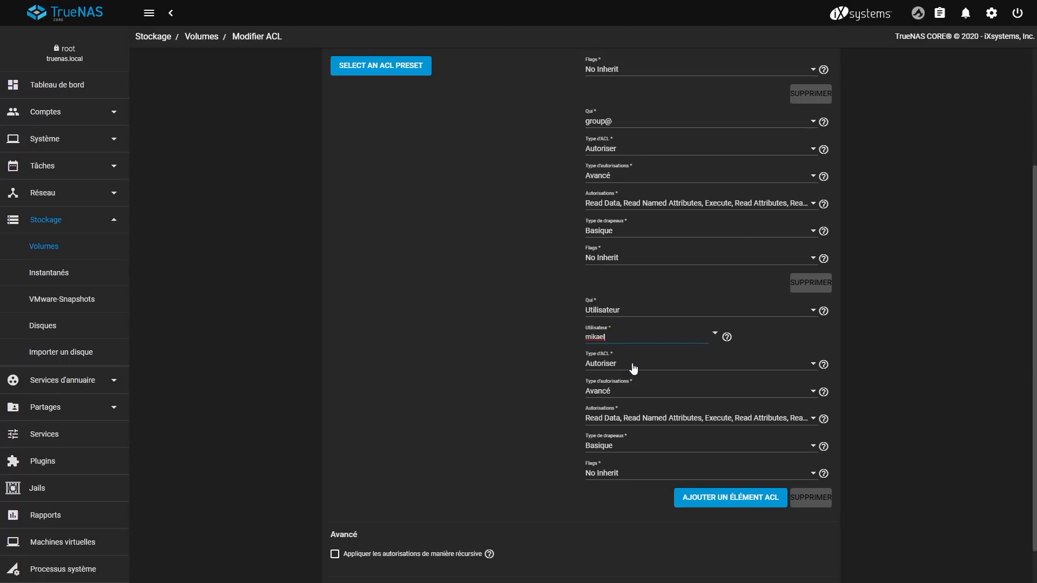
Step: Set the owner@, group@ and user ACL entries' flags to Hériter (inherit)
scroll(594, 421, "up", 3)
scroll(594, 423, "down", 4)
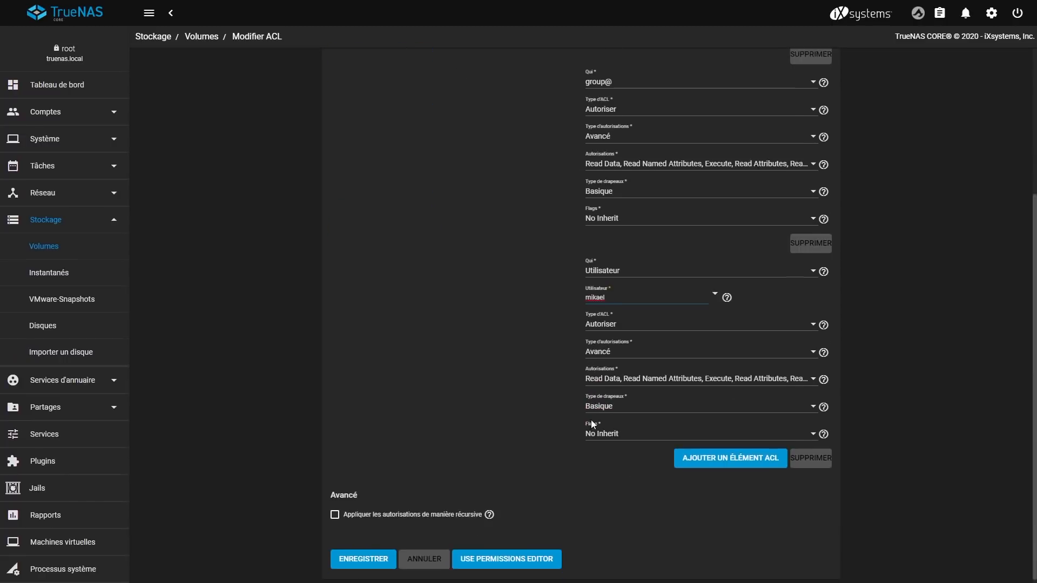
scroll(596, 436, "up", 3)
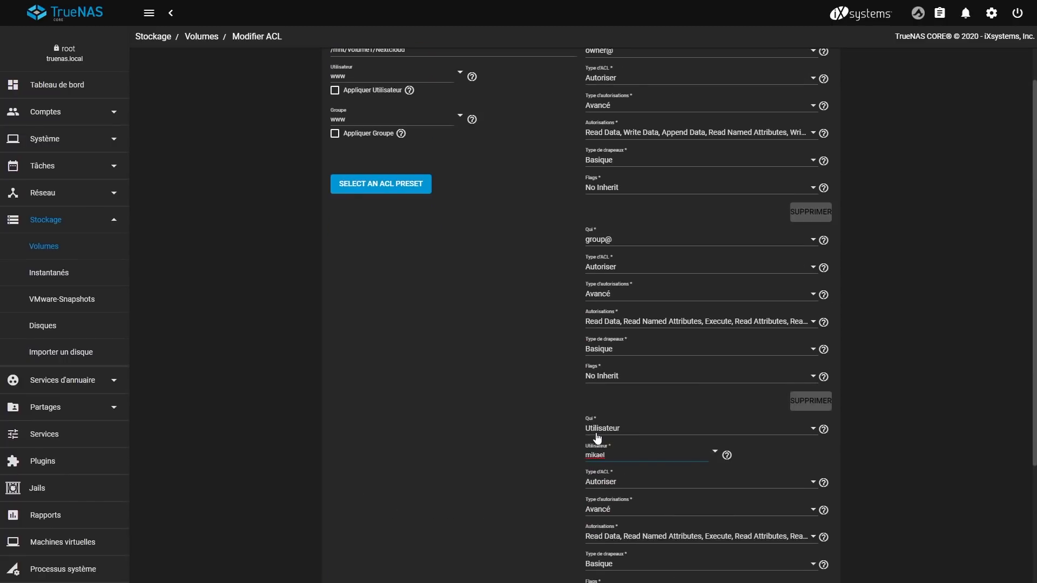
left_click(613, 187)
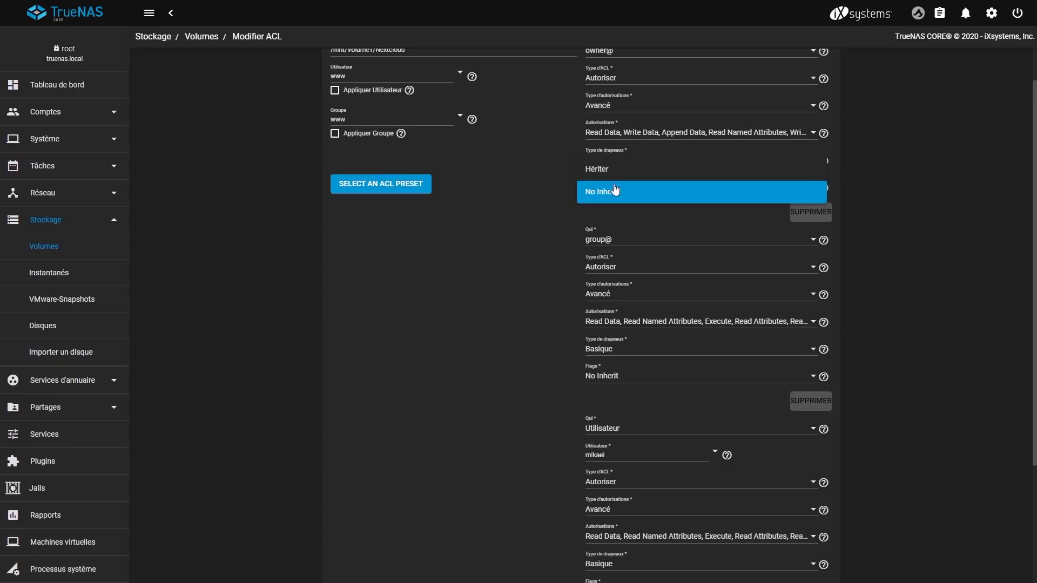
left_click(616, 172)
left_click(598, 371)
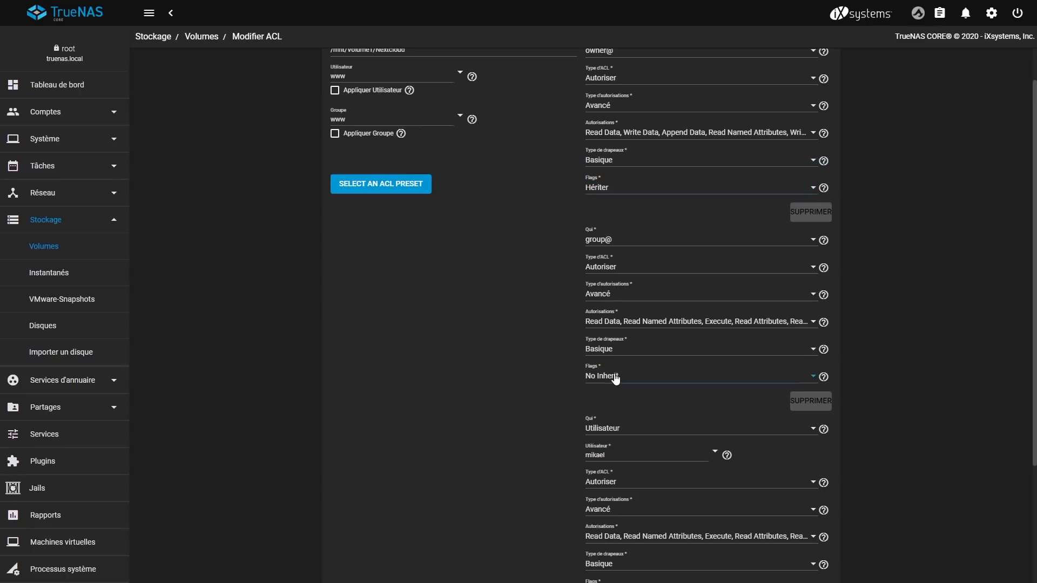
left_click(614, 361)
scroll(540, 396, "down", 2)
scroll(548, 400, "down", 1)
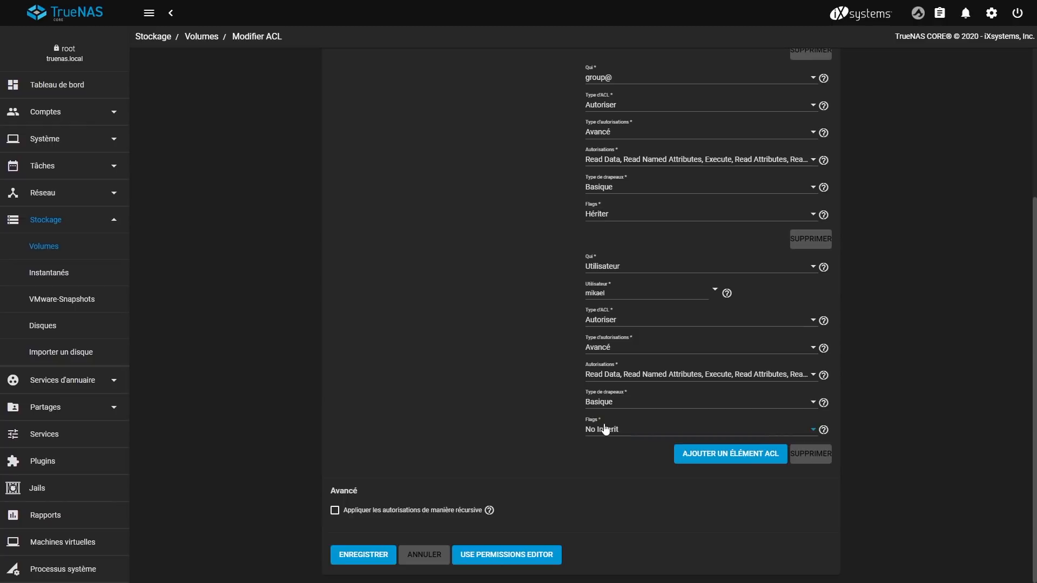
left_click(600, 429)
left_click(599, 410)
Step: Apply the ACL recursively, confirming the warning, and save it on the dataset
left_click(335, 510)
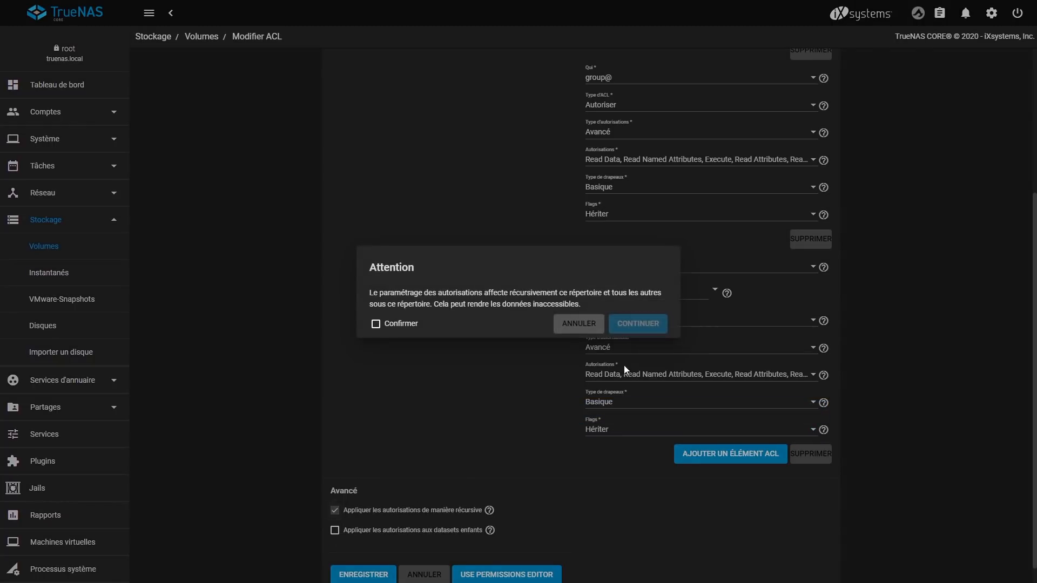
left_click(398, 326)
left_click(626, 326)
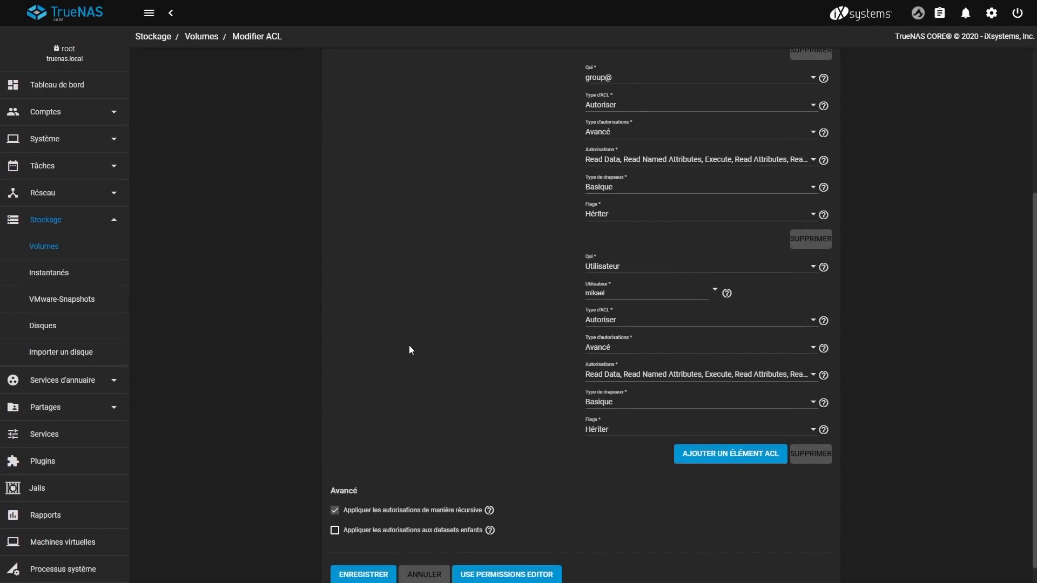
scroll(409, 346, "down", 1)
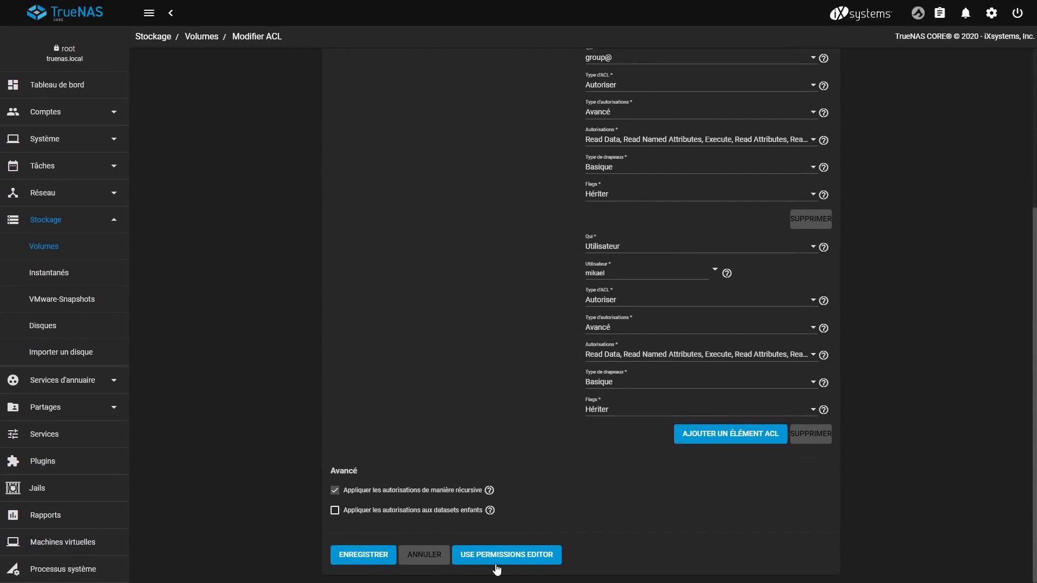
left_click(370, 560)
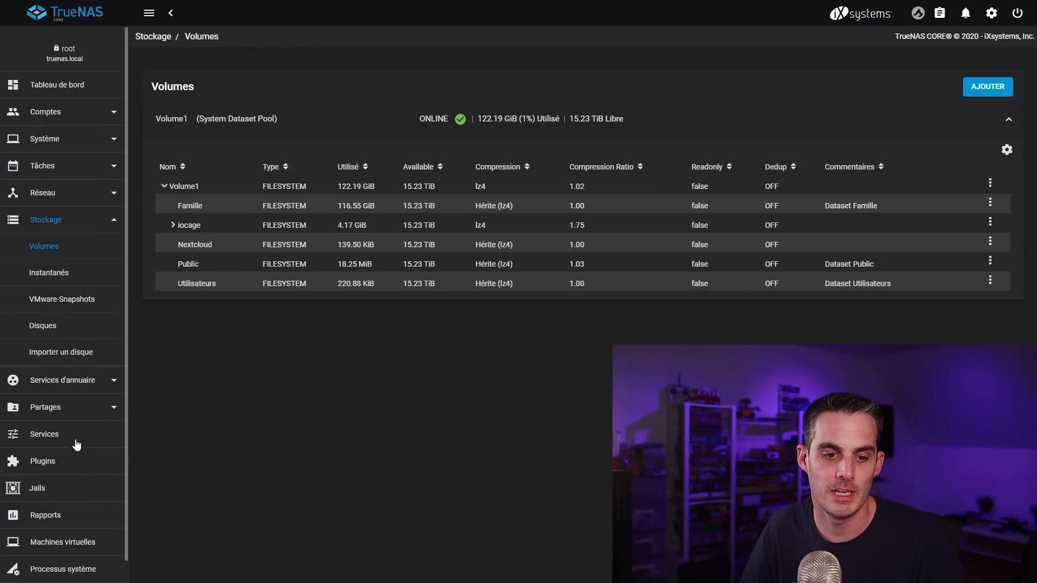
Step: Start a new Windows SMB share with path /mnt/Volume1/Nextcloud
left_click(76, 409)
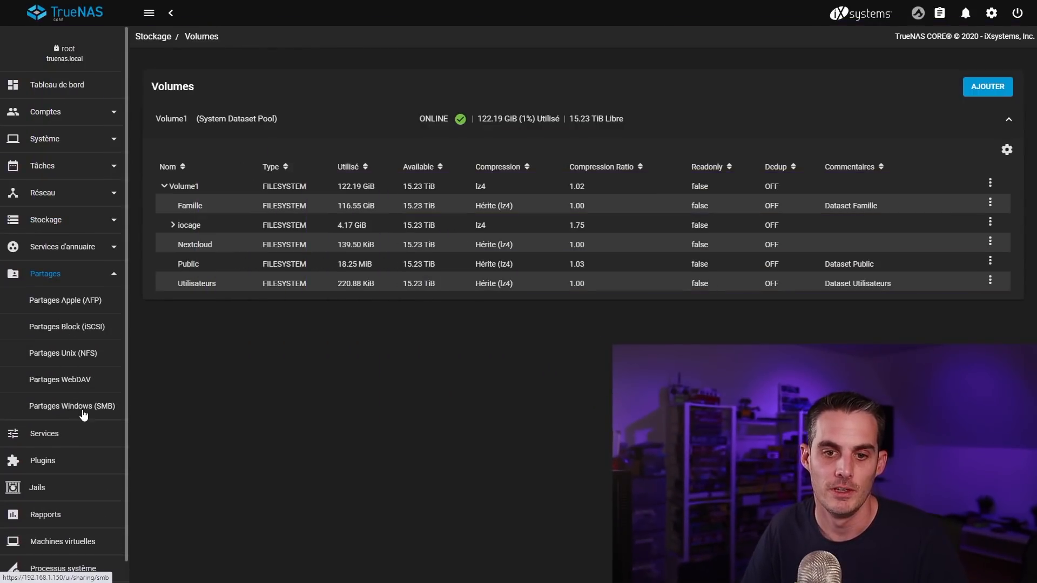
left_click(84, 412)
left_click(986, 88)
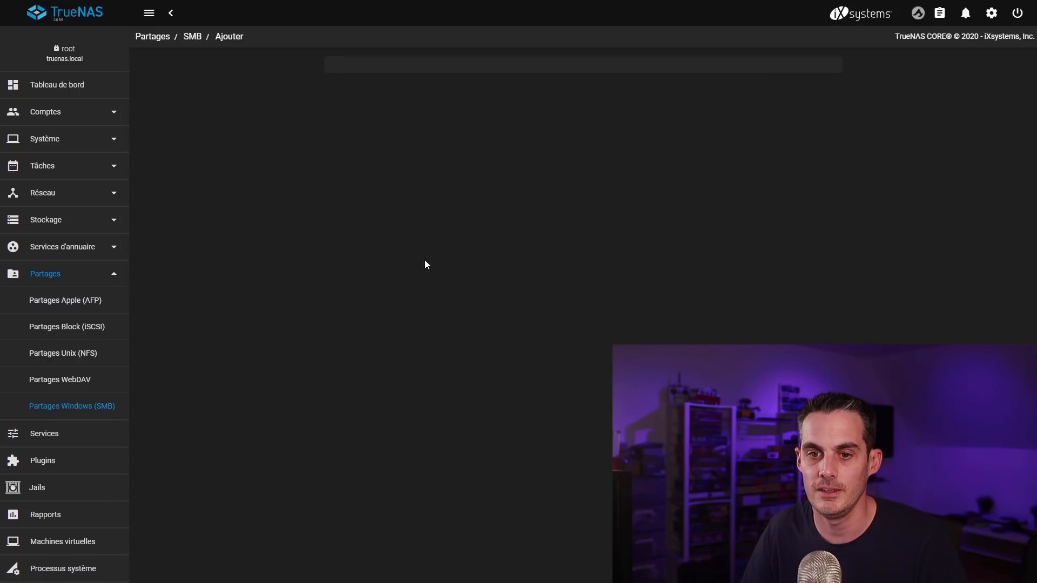
left_click(365, 121)
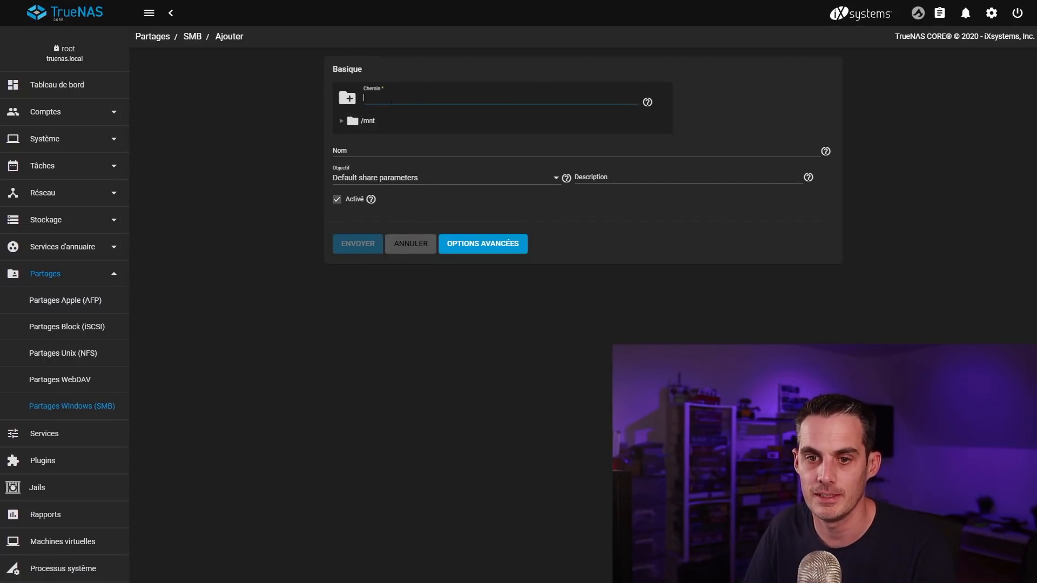
left_click(342, 122)
left_click(389, 140)
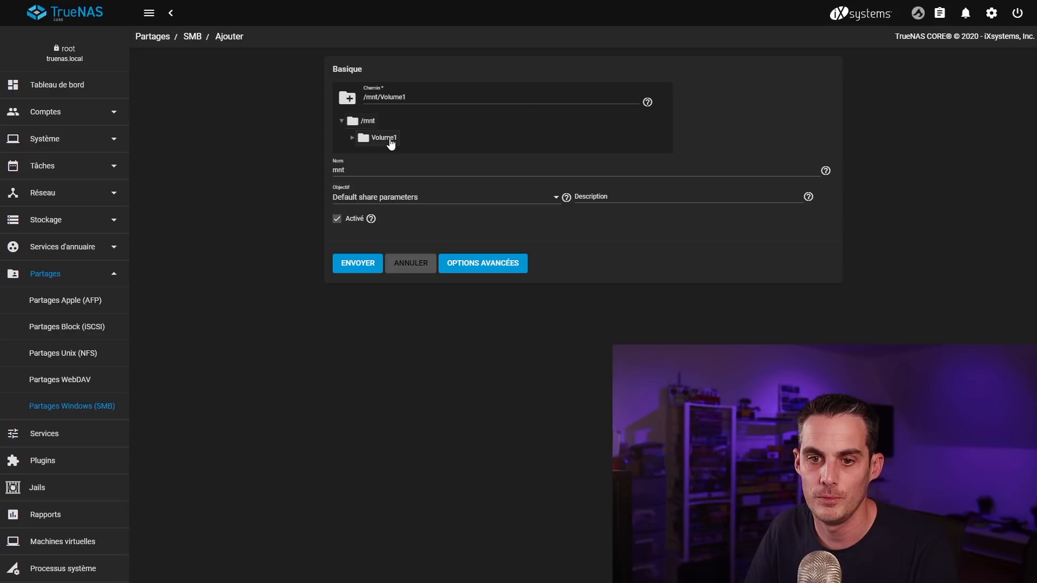
left_click(352, 139)
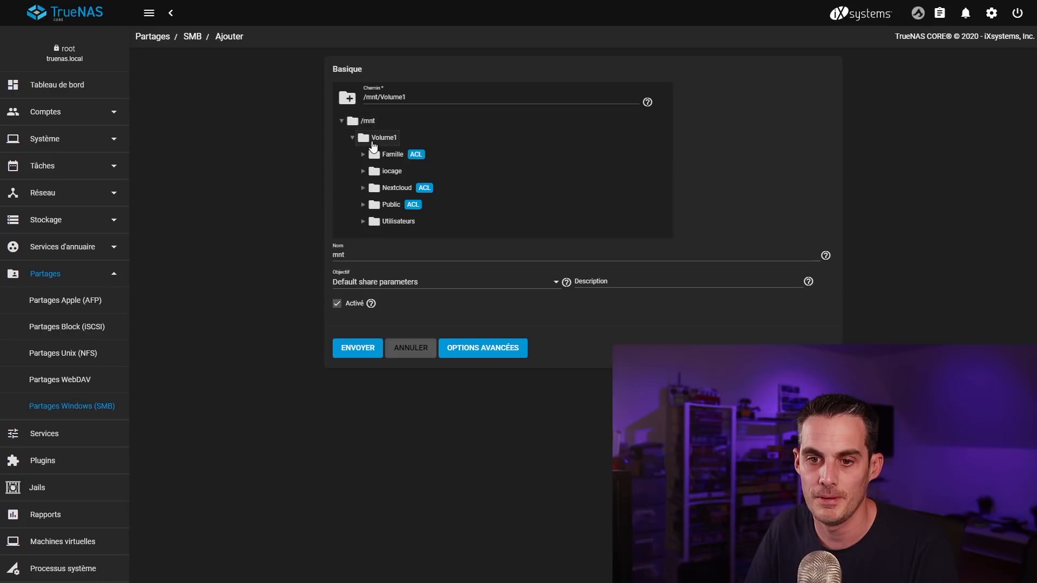
left_click(397, 189)
Step: Name the share Nextcloud, submit it, and enable the SMB service
key("ctrl+a")
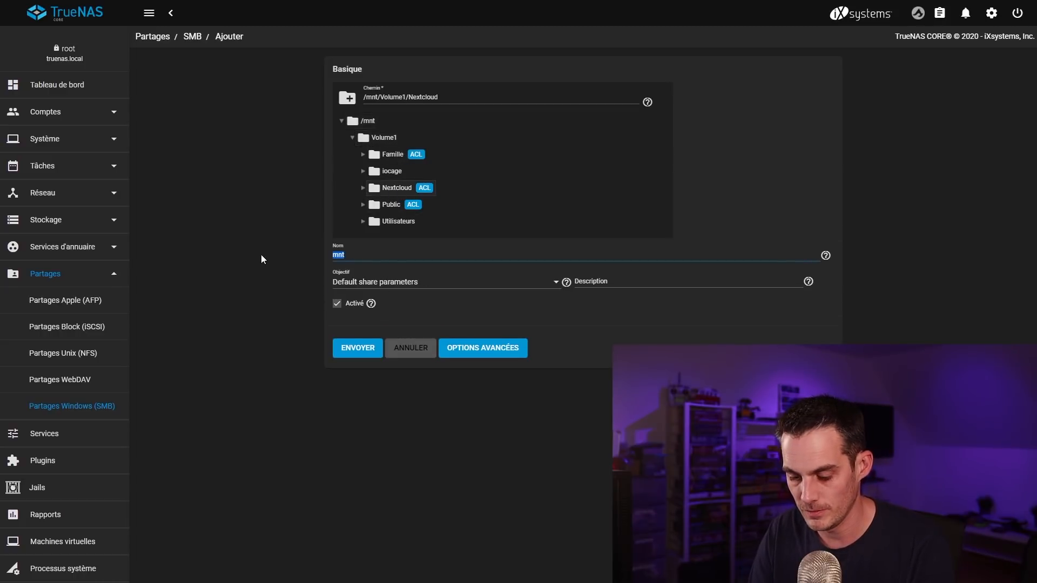
type("Nextcloud")
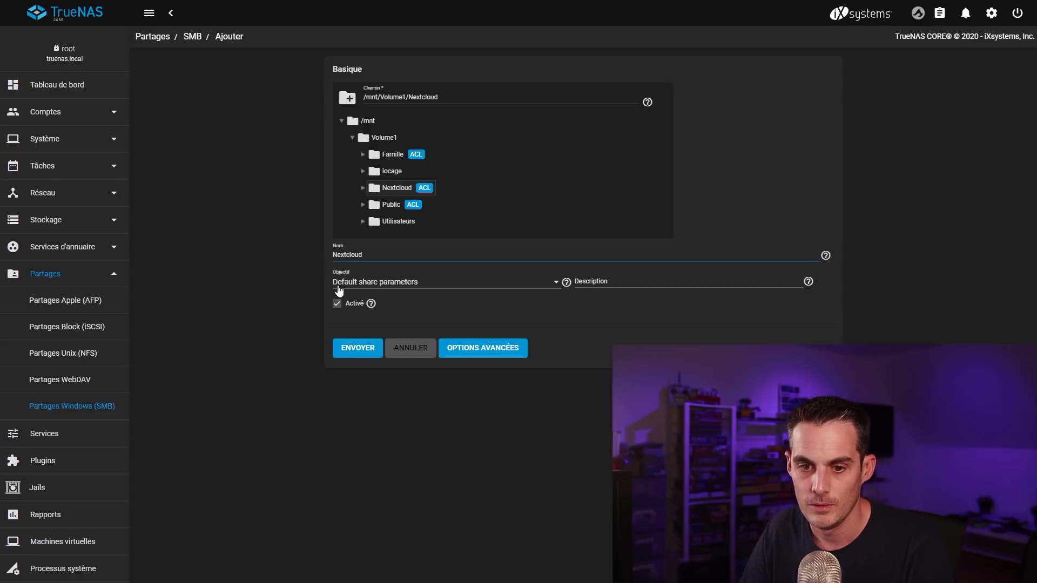
left_click(356, 350)
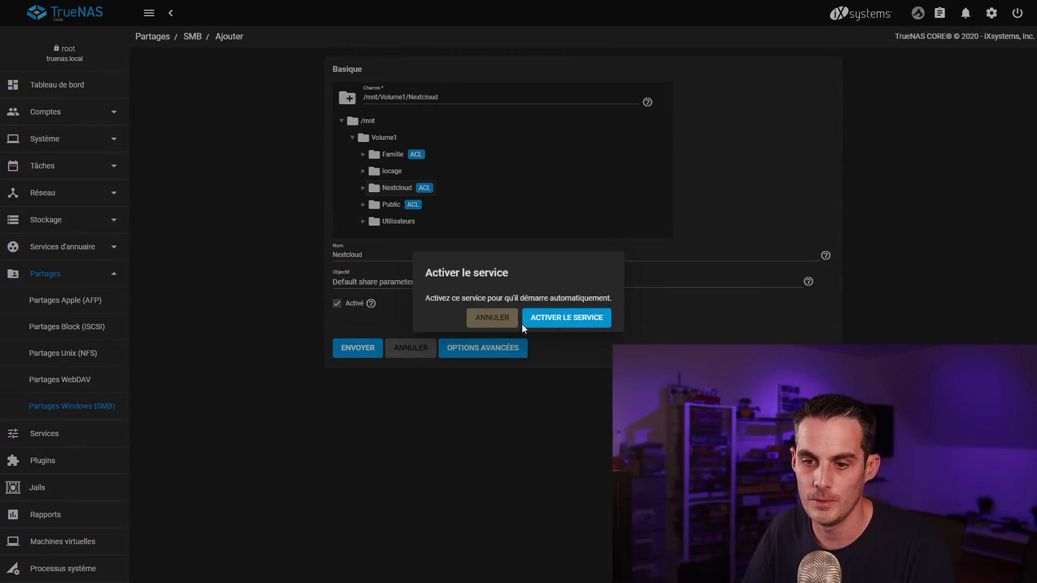
left_click(562, 318)
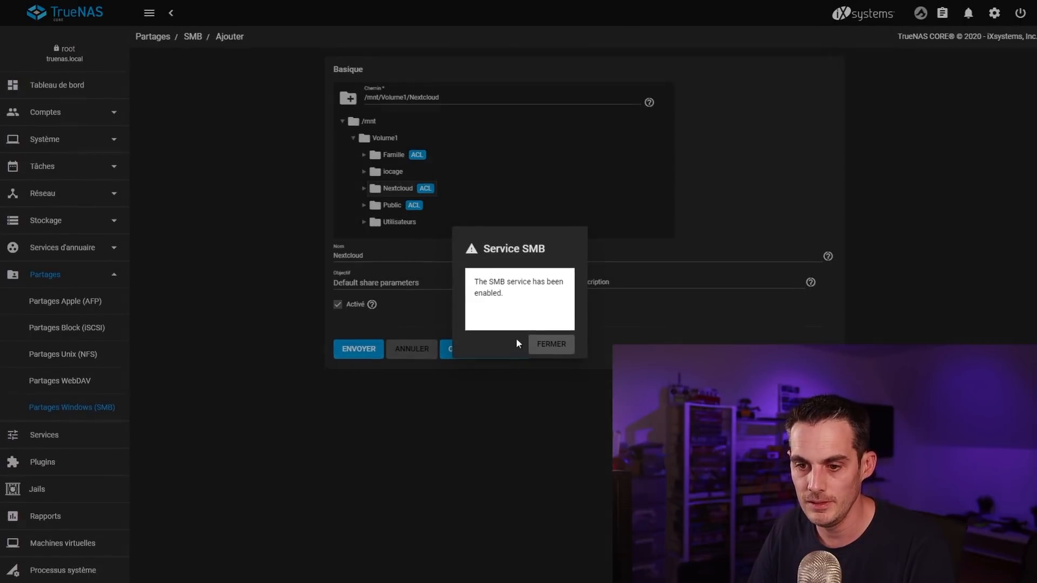
left_click(564, 348)
key("super+r")
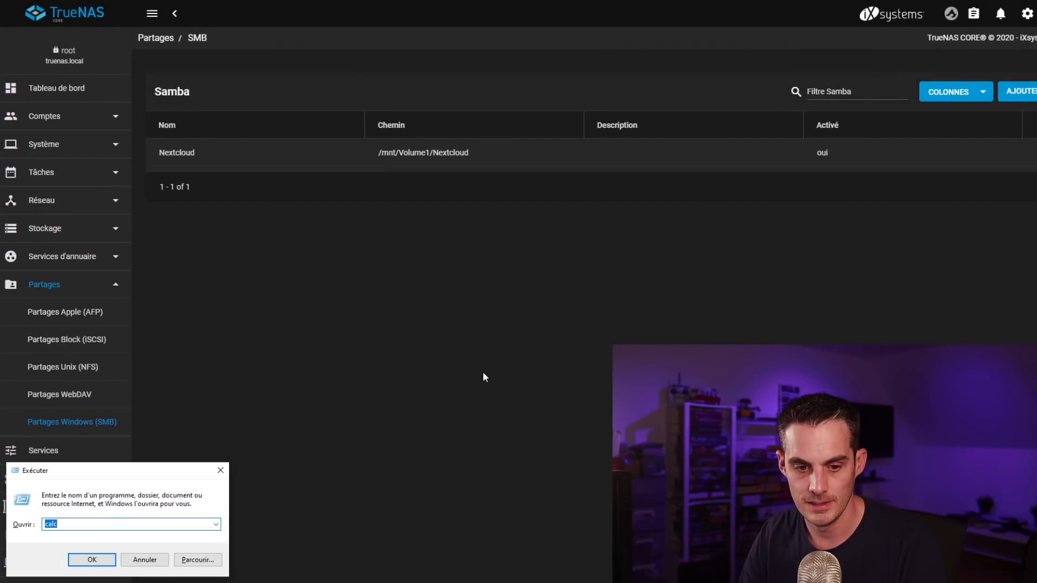
Step: Connect to \\192.168.1.150 and log in with the NAS user name and password
type("\\\\1")
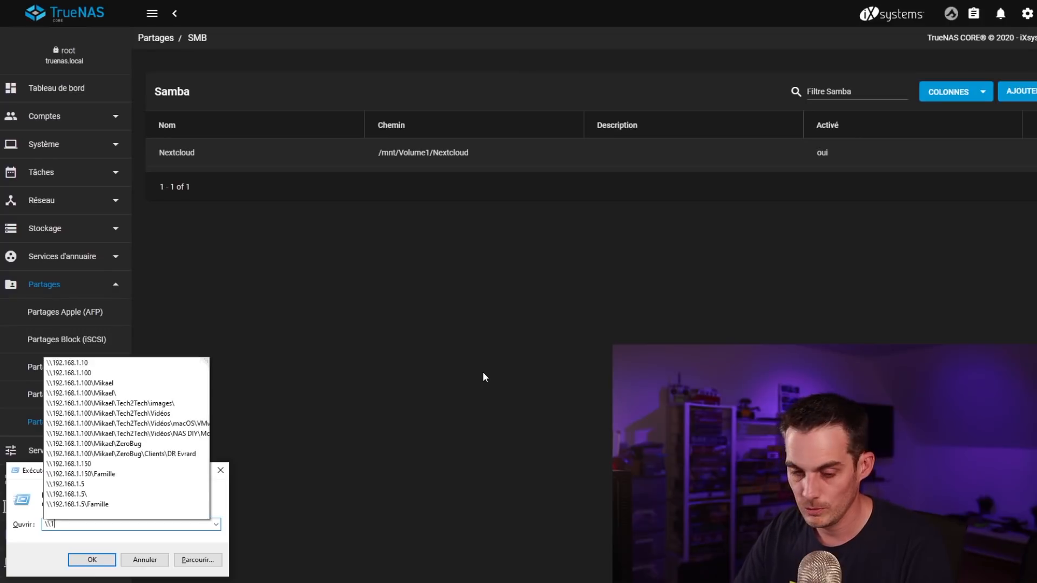
type("92.168.1.")
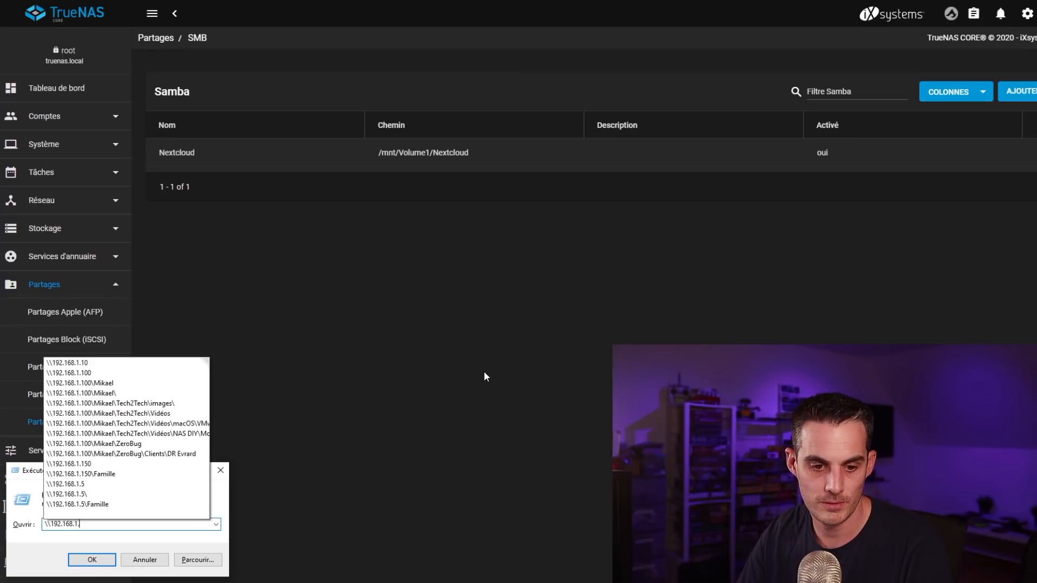
type("150")
key("Return")
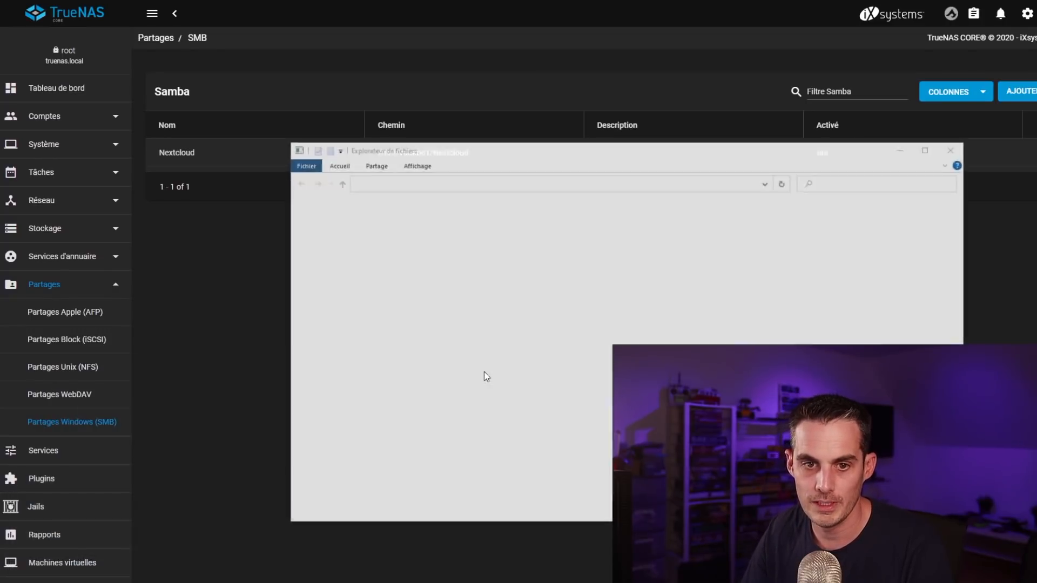
type("mikael")
key("Tab")
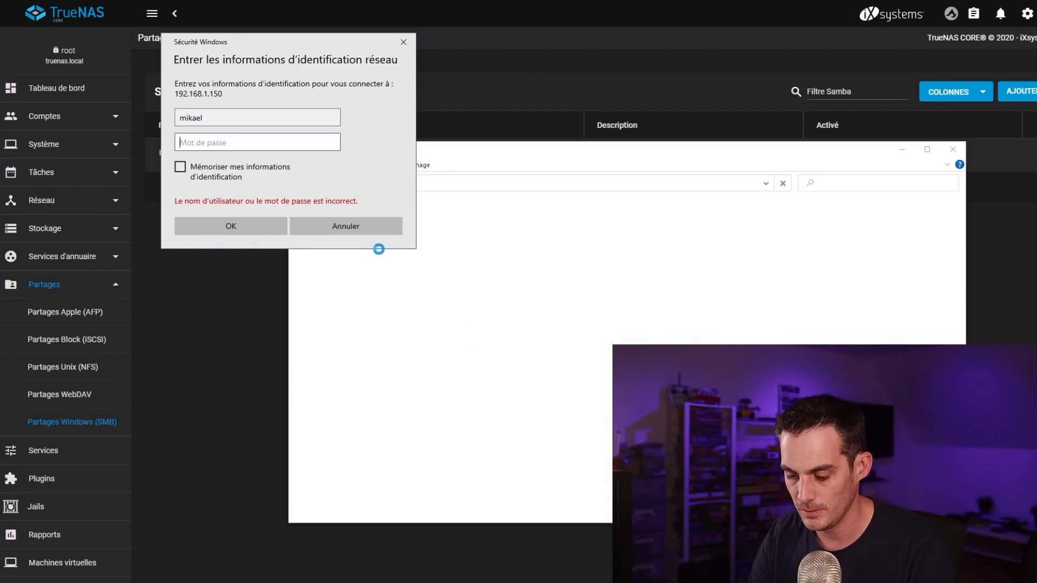
type("******")
key("Return")
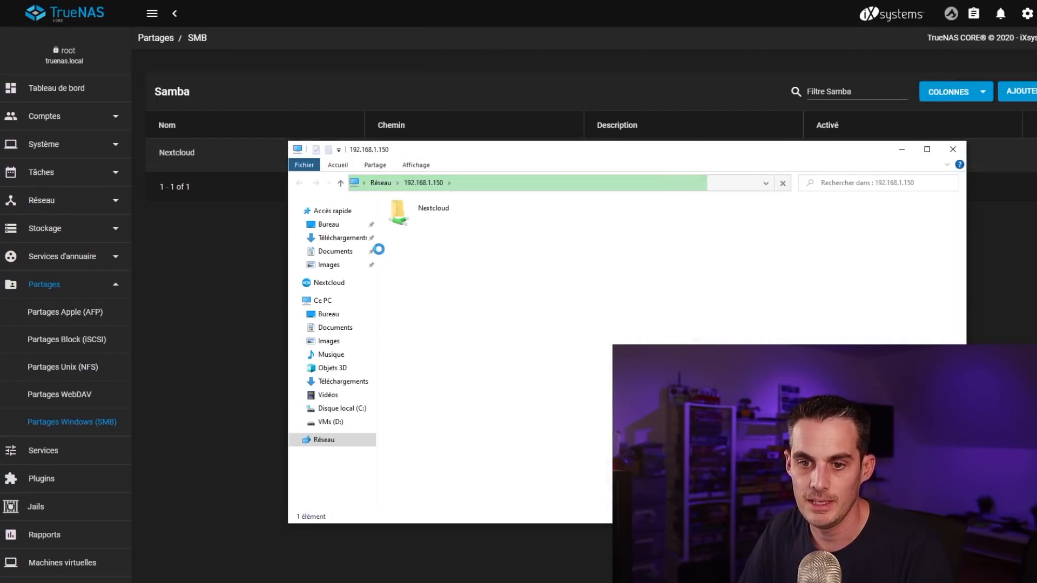
Step: Check the Nextcloud share opens empty, return to the share list, and minimize Explorer
double_click(438, 220)
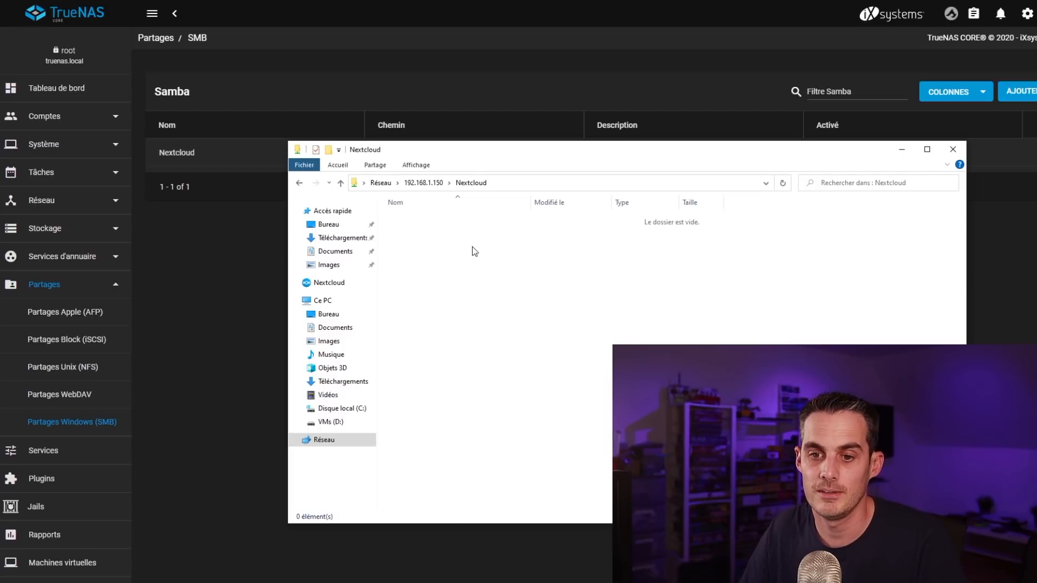
key("alt+Left")
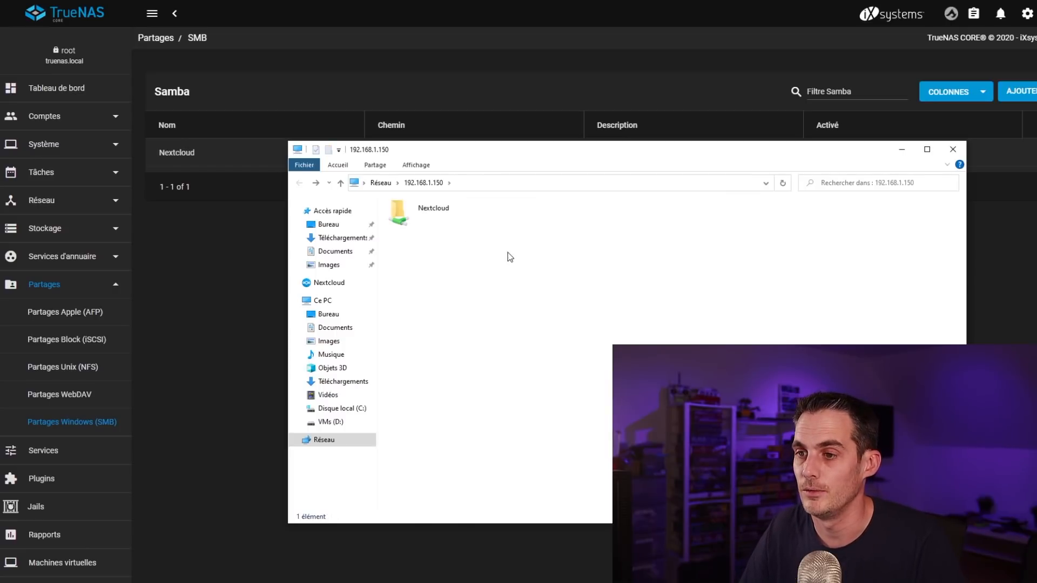
left_click(901, 149)
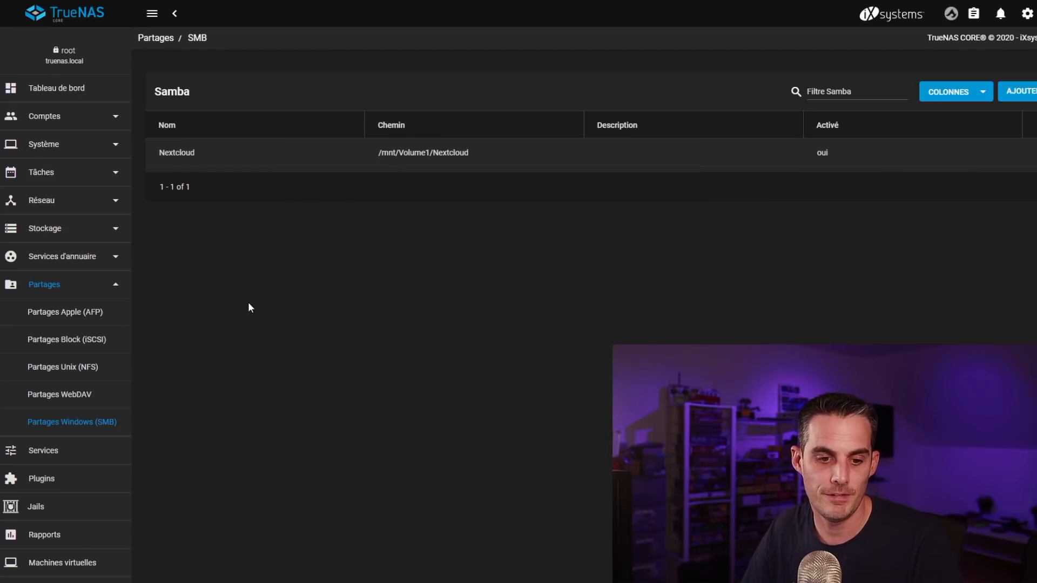
Step: Stop the nextcloud plugin jail from the Plugins page
left_click(32, 507)
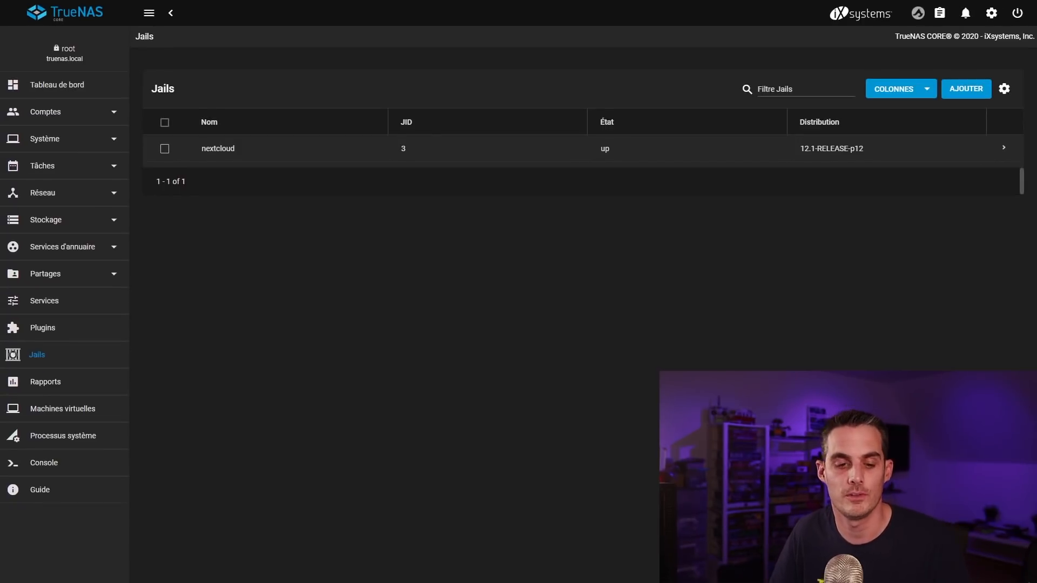
left_click(58, 330)
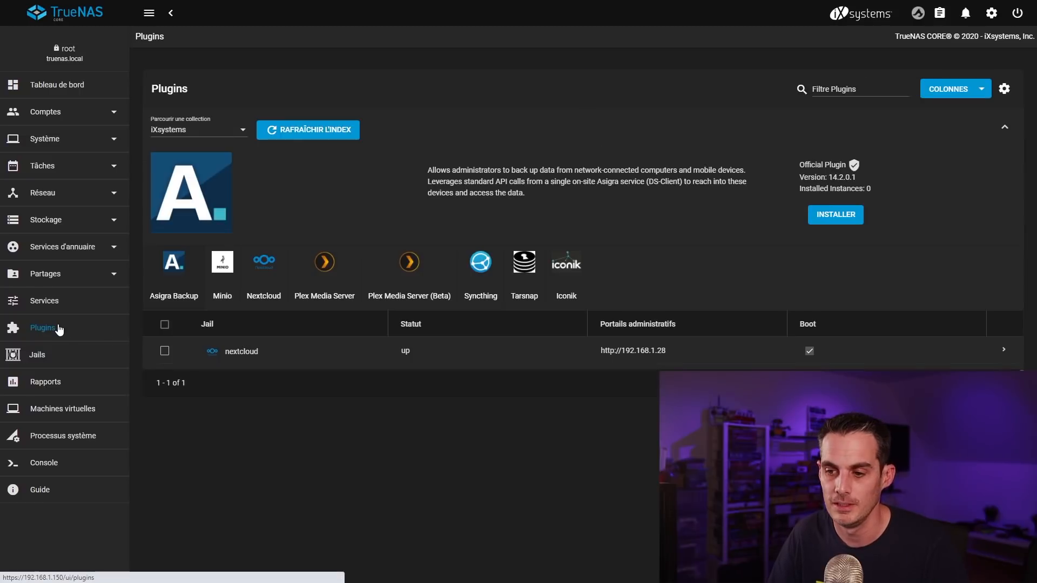
left_click(1002, 350)
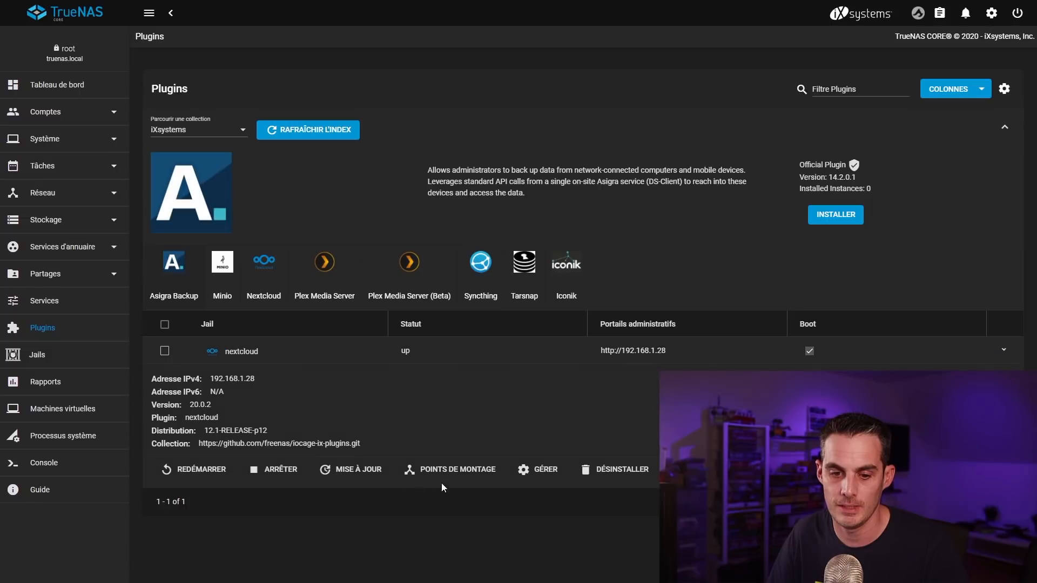
left_click(278, 465)
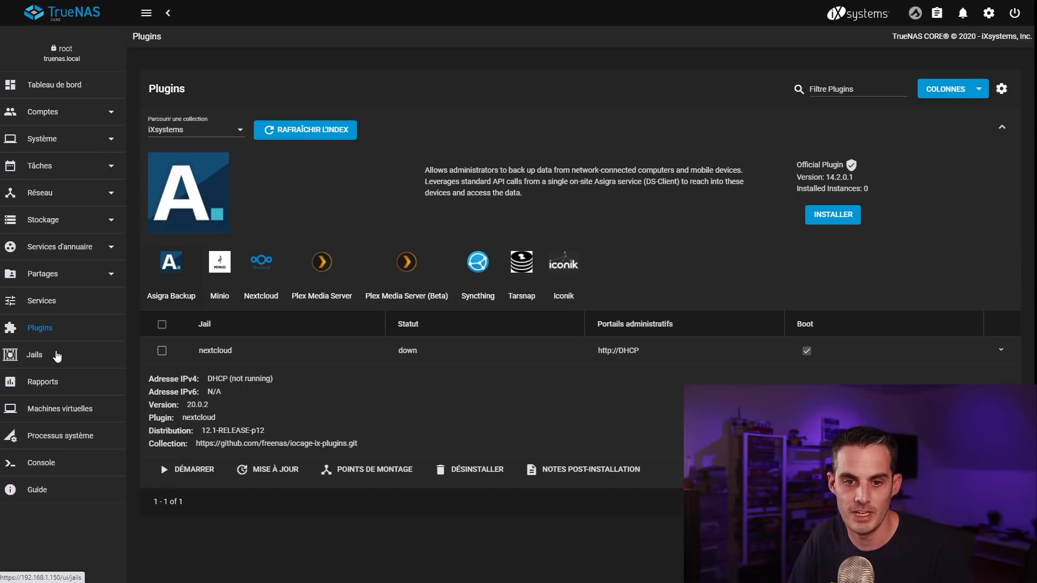
Step: Show the nextcloud jail's mount points from the Jails list
left_click(58, 355)
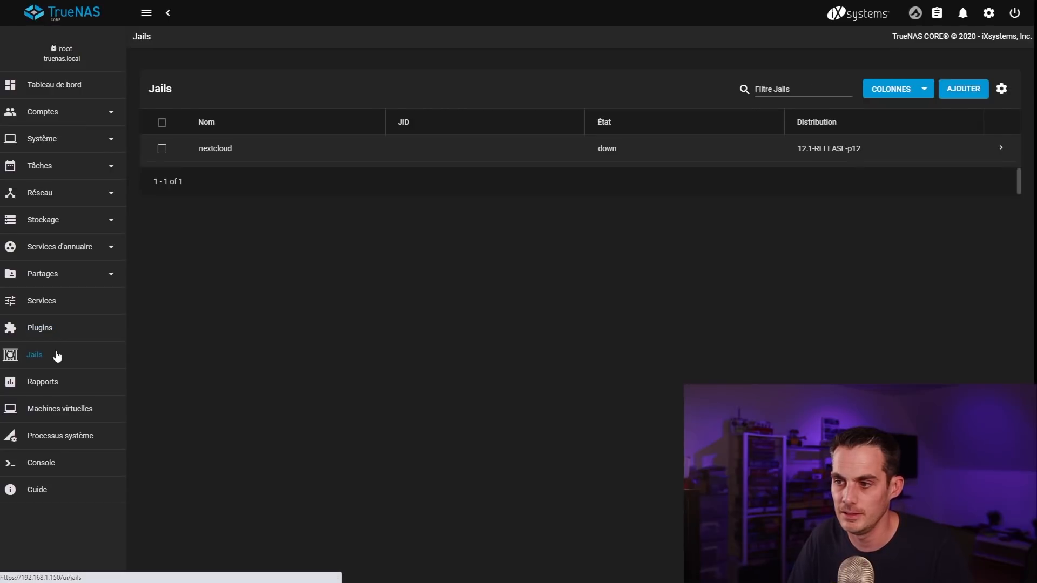
left_click(1000, 149)
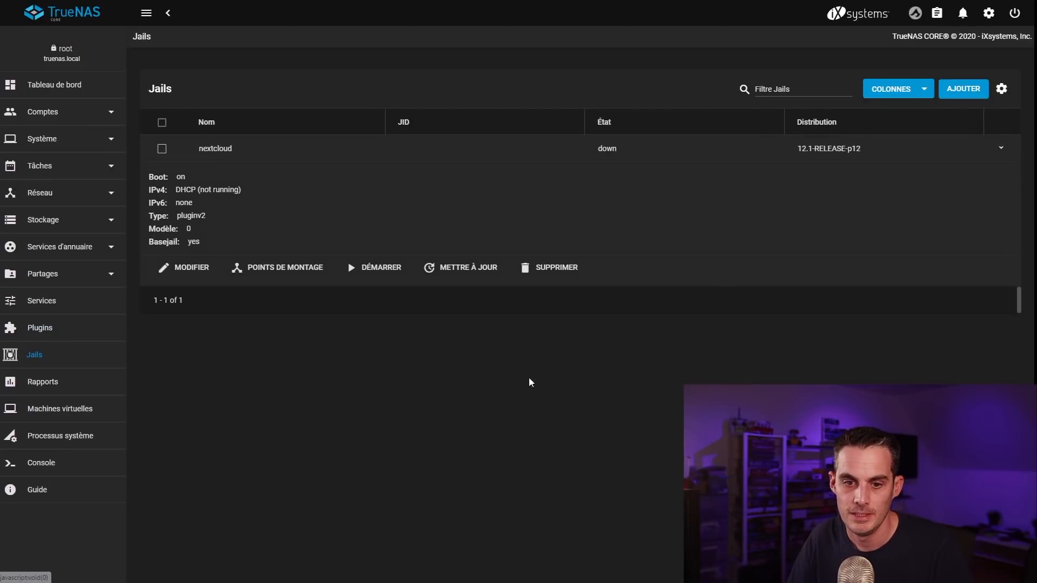
left_click(279, 272)
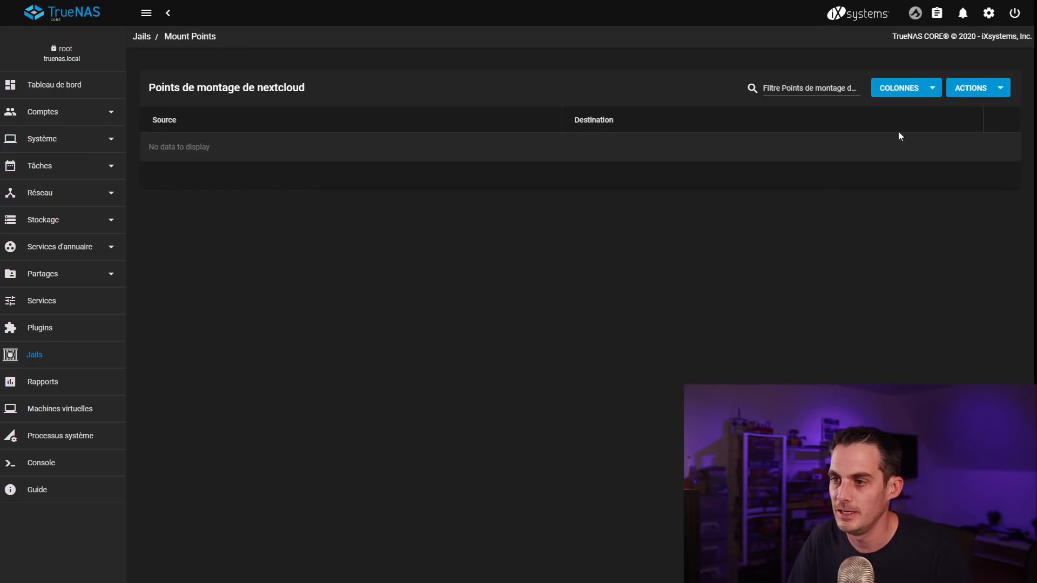
Step: Add a mount point from /mnt/Volume1/Nextcloud to the jail's root/media folder and save it
left_click(986, 89)
left_click(966, 111)
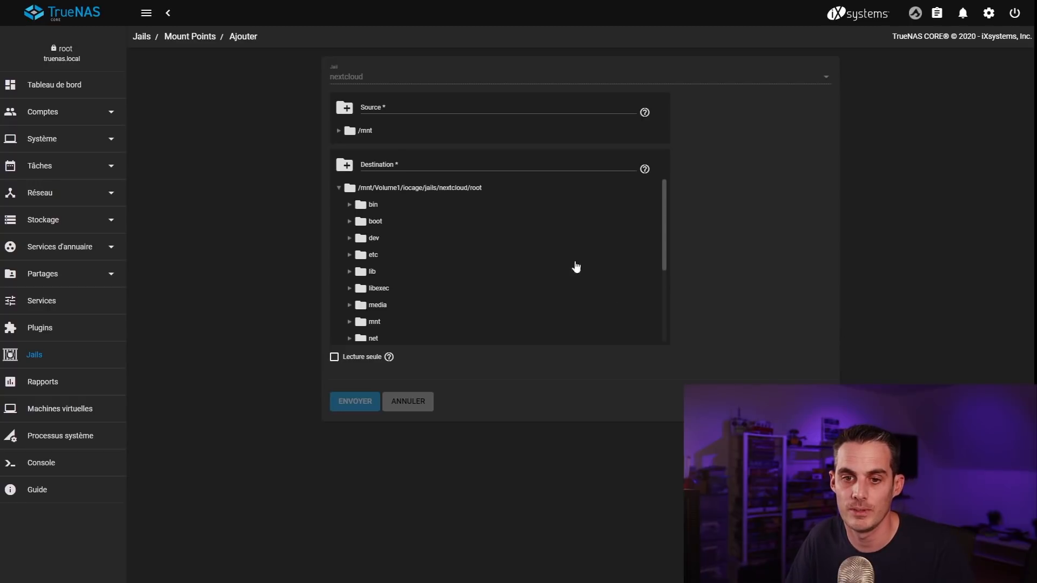
left_click(339, 131)
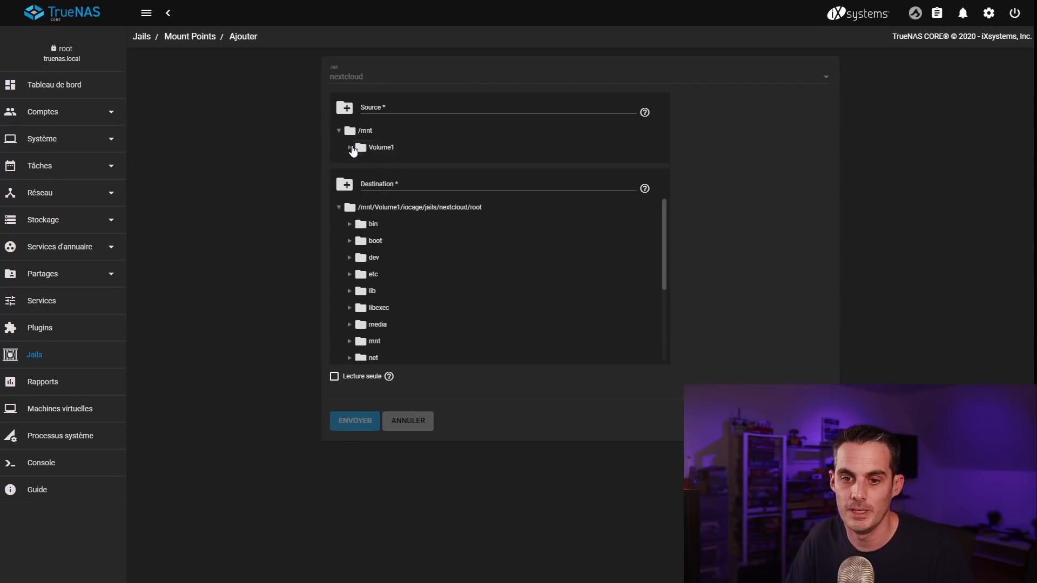
left_click(350, 148)
left_click(393, 198)
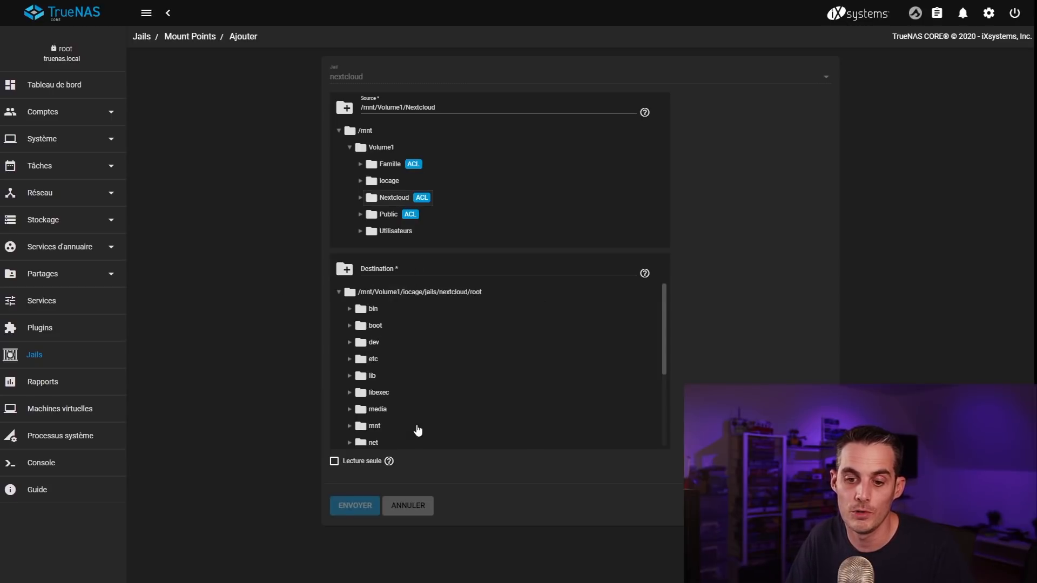
left_click(378, 409)
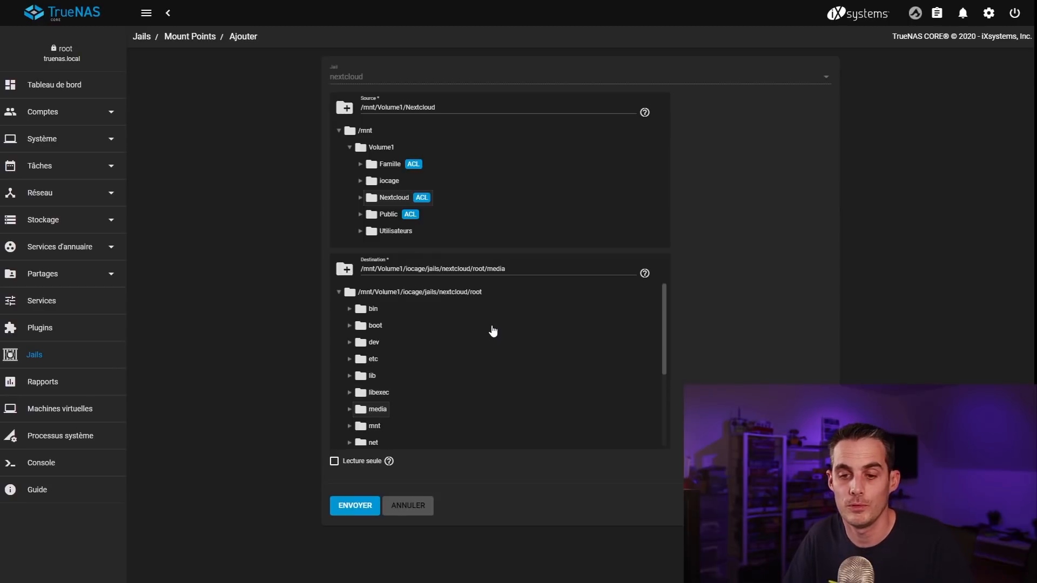
scroll(484, 328, "down", 2)
scroll(476, 378, "up", 2)
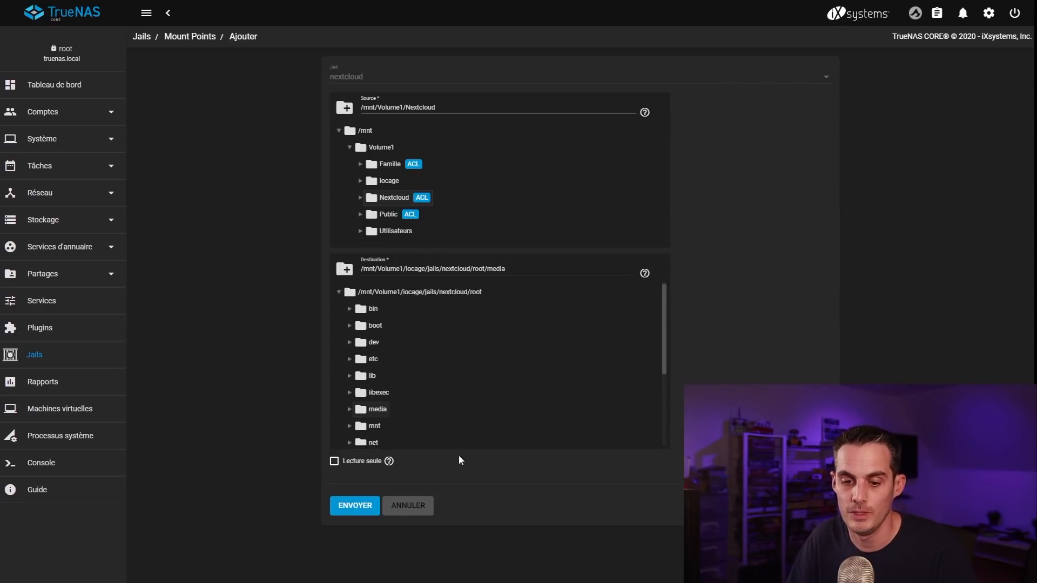
left_click(355, 506)
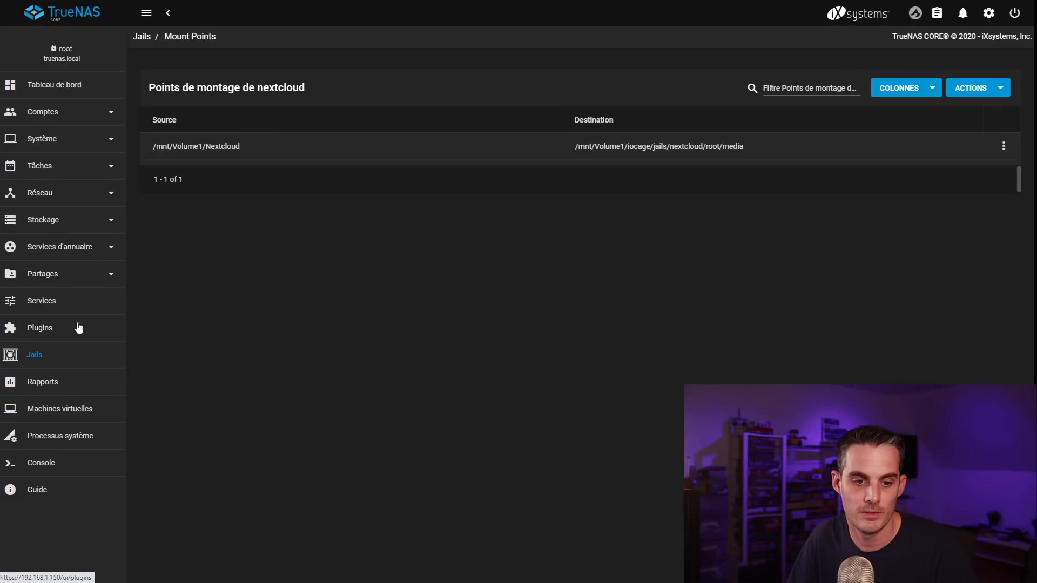
Step: Start the nextcloud plugin jail from the Plugins page
left_click(46, 334)
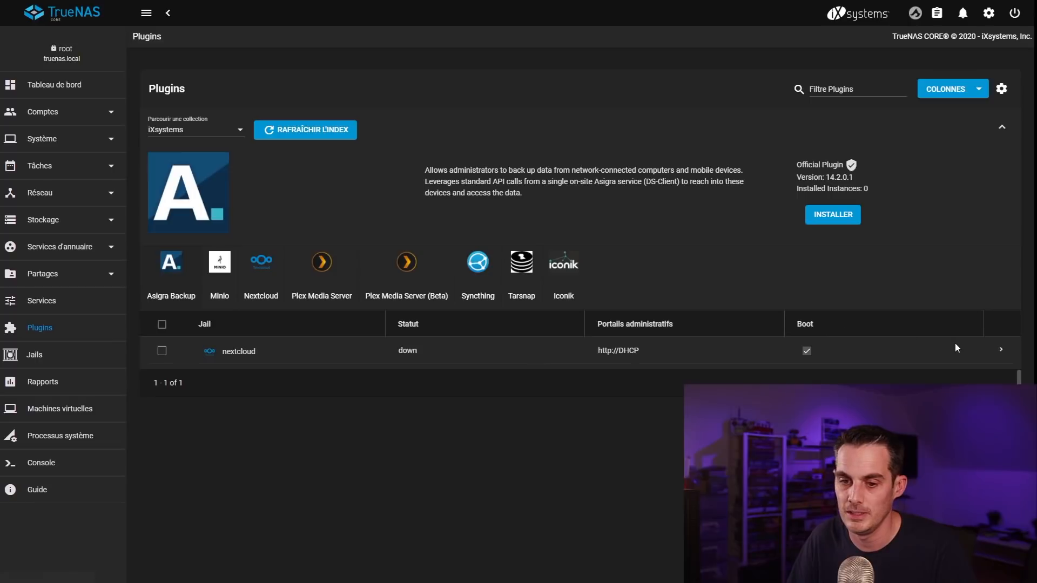
left_click(996, 349)
left_click(205, 479)
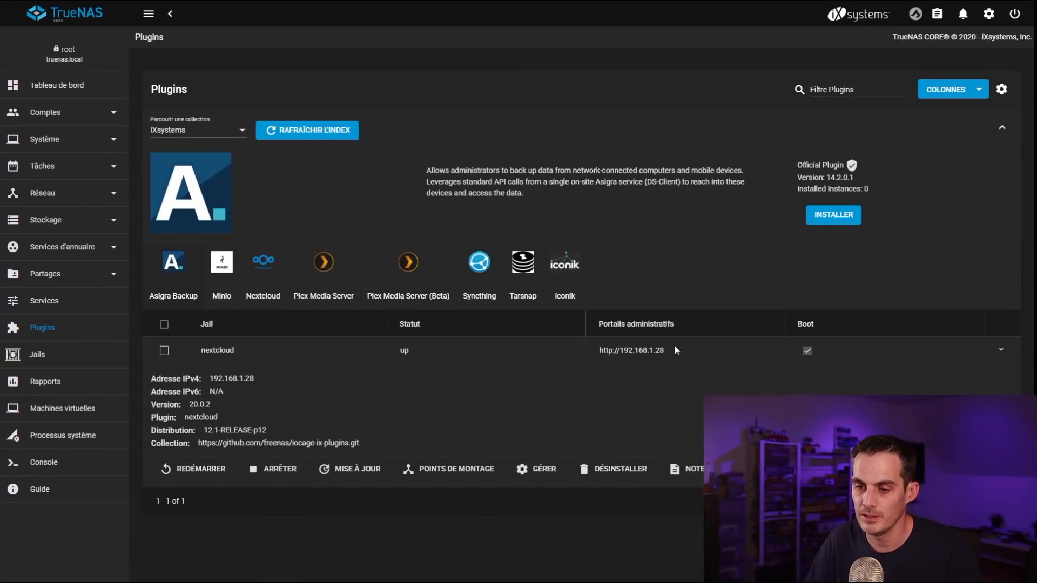
left_click_drag(672, 350, 598, 350)
right_click(603, 352)
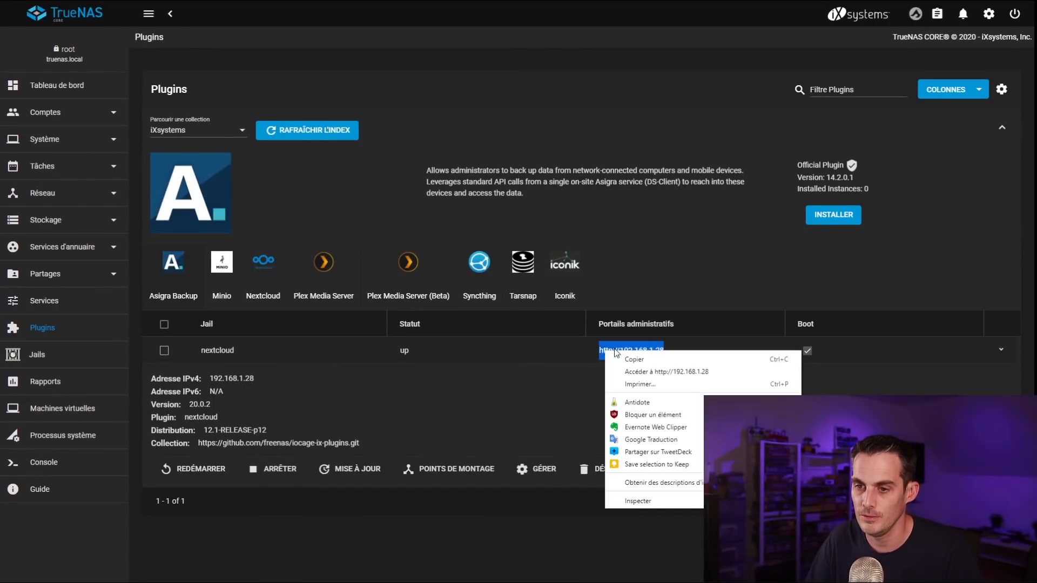
left_click(662, 372)
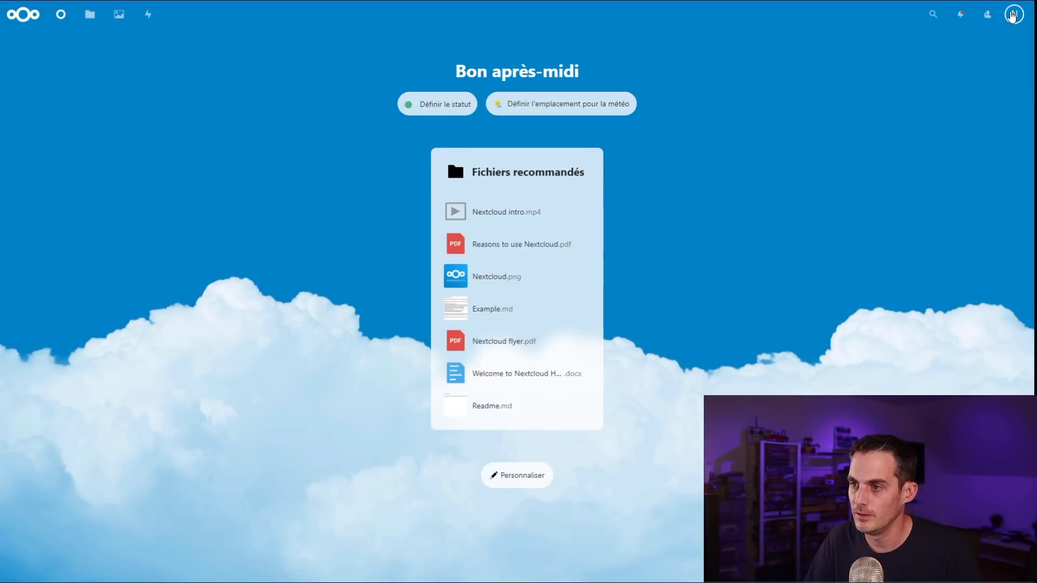
Step: Add an external storage Nextcloud_External_Data of type Local with path /media
left_click(1013, 14)
left_click(996, 85)
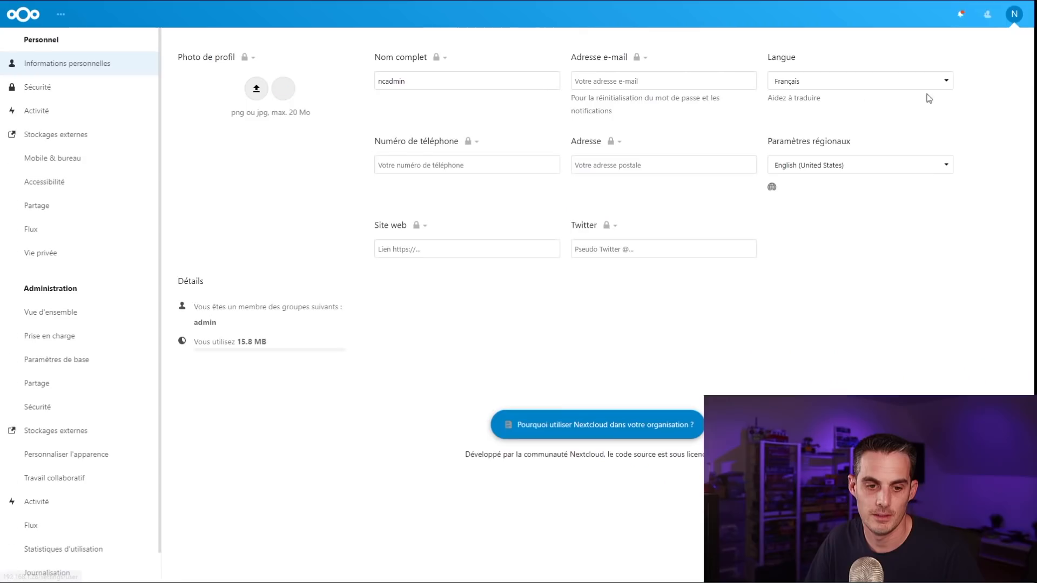
left_click(75, 432)
left_click(261, 149)
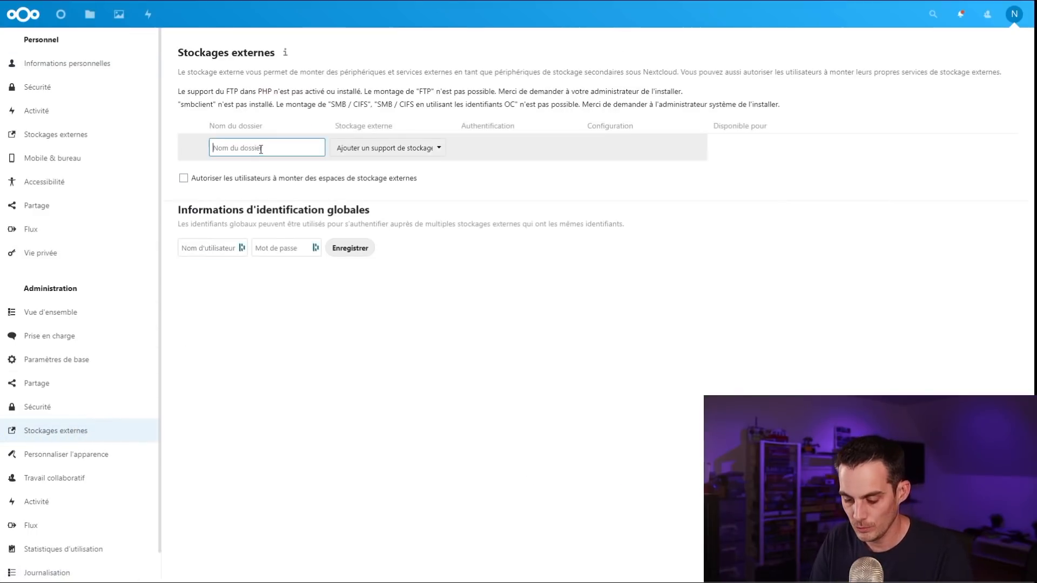
type("Nextcloud_External_Data")
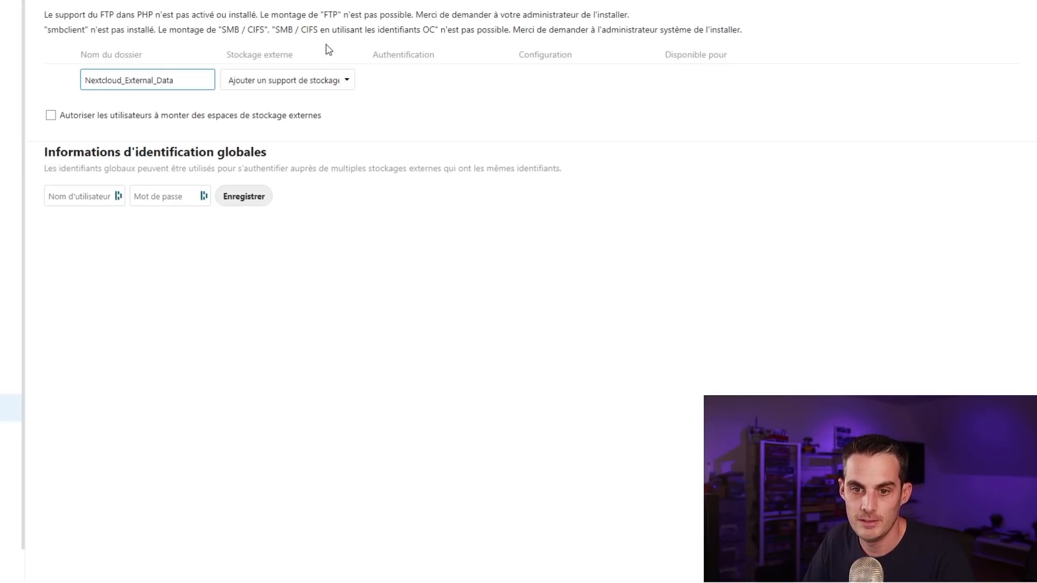
left_click(313, 81)
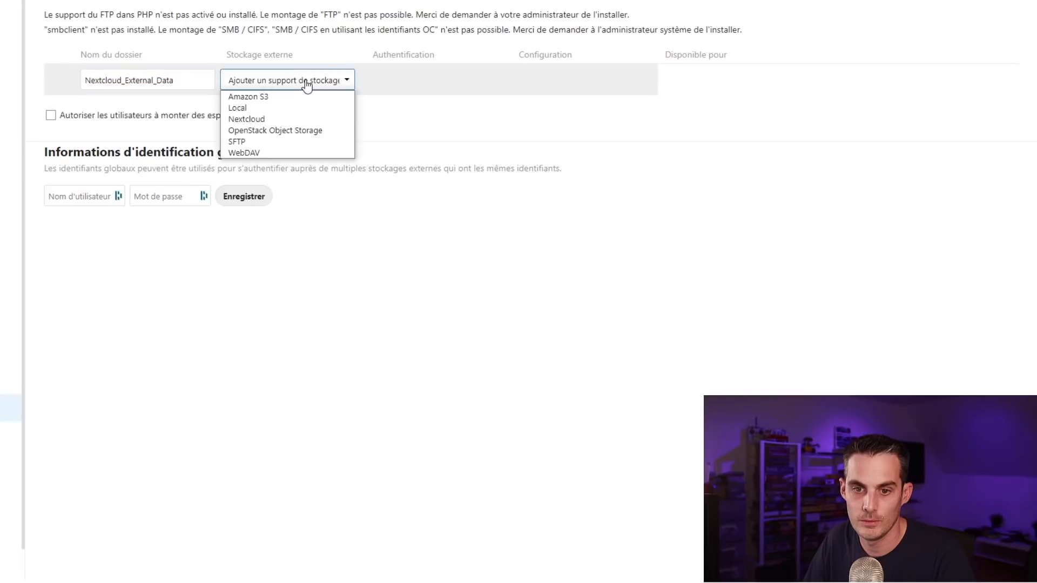
left_click(244, 108)
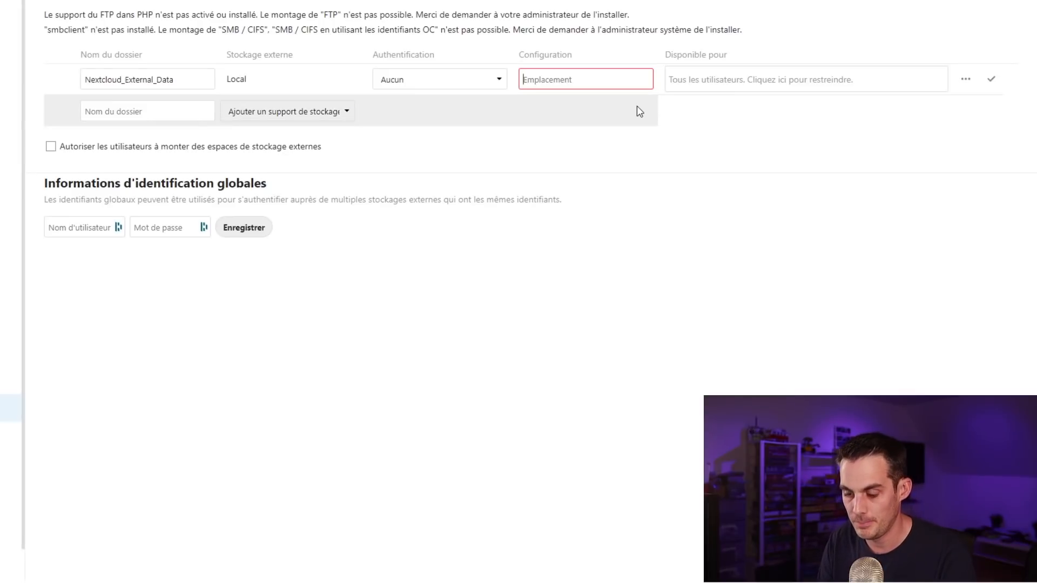
type("/me")
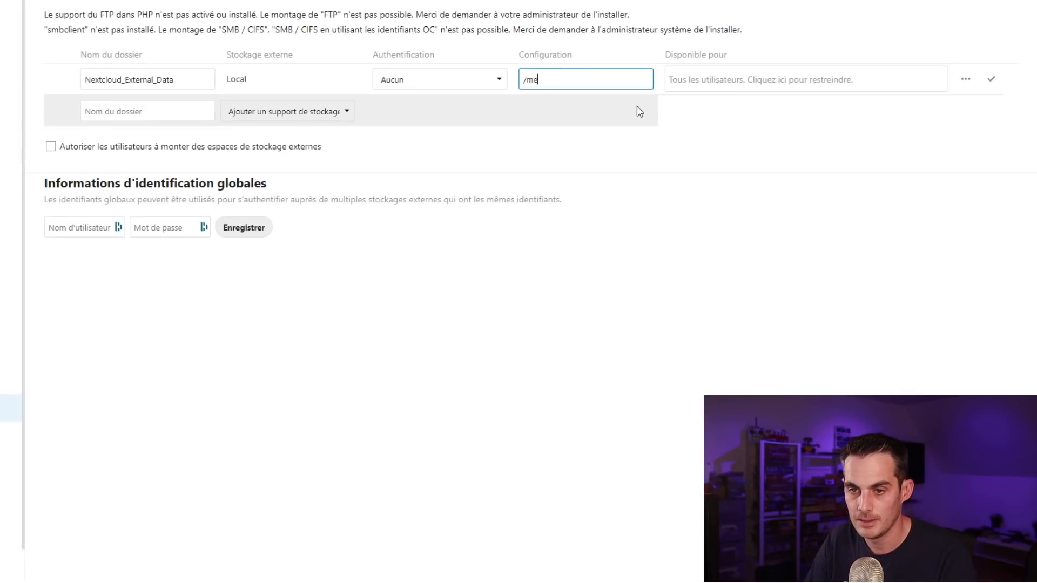
type("dia")
Step: Keep it available to all users, enable Permettre le partage, and save the storage
left_click(735, 86)
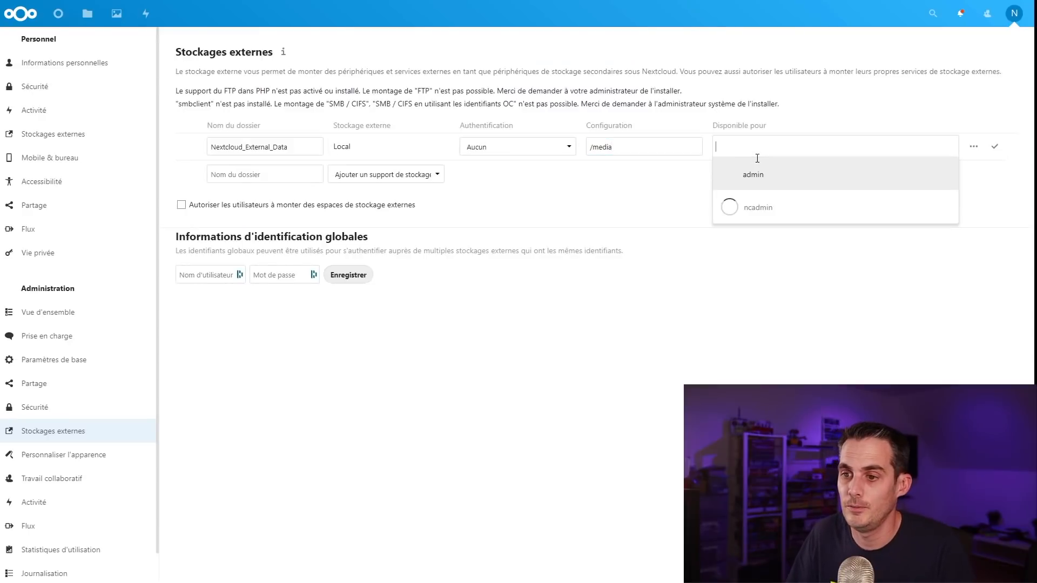
left_click(772, 128)
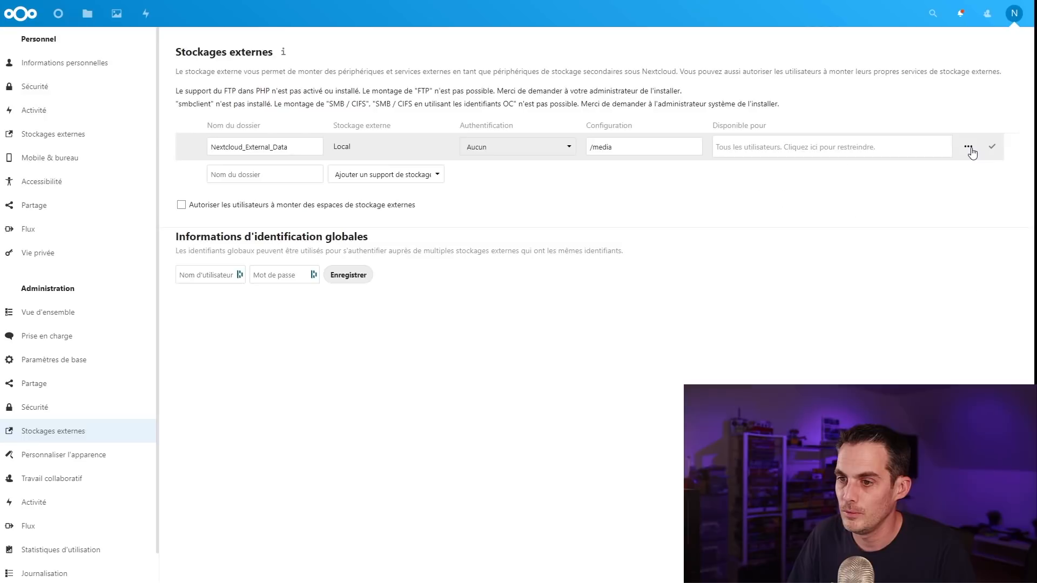
left_click(968, 148)
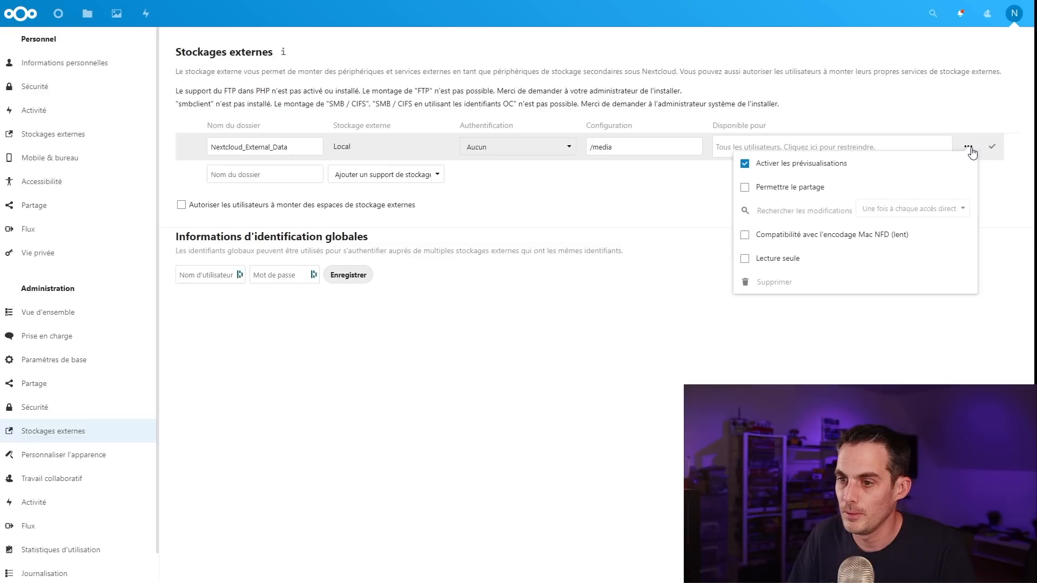
left_click(745, 188)
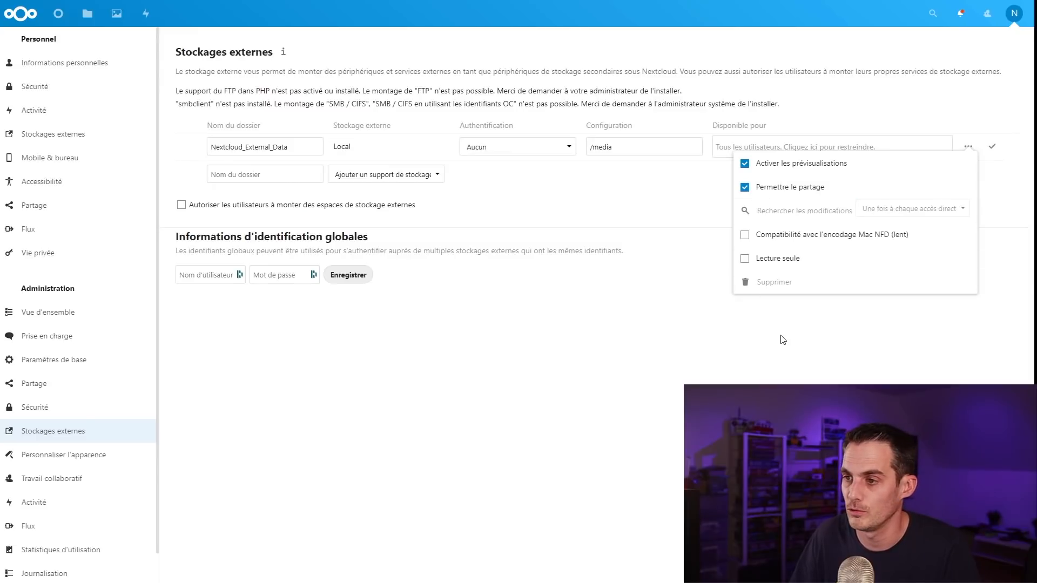
left_click(992, 151)
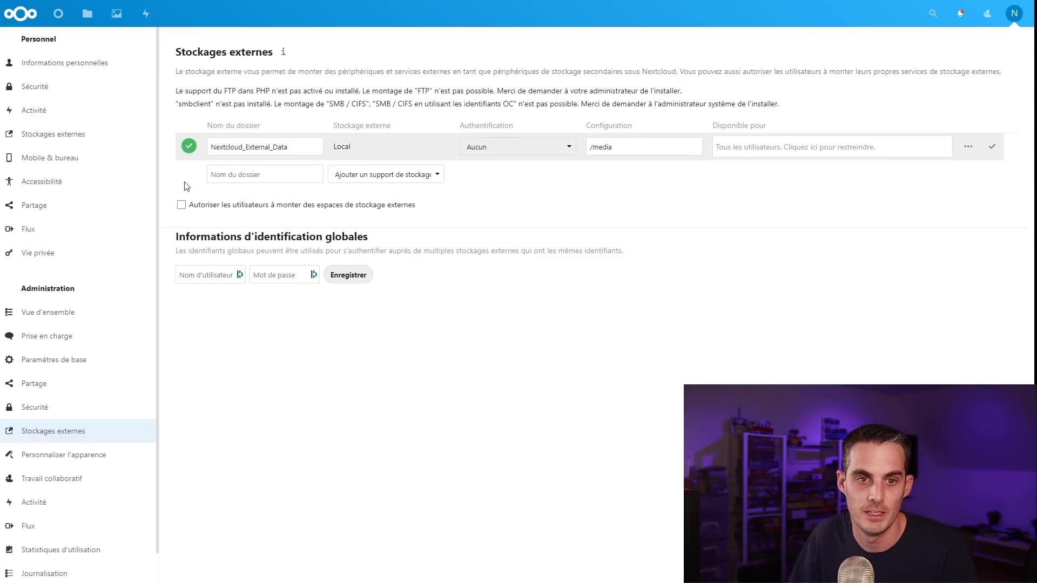
Step: Move Nextcloud.png, the manual, intro video, Reasons PDF and Photos into Nextcloud_External_Data
left_click(87, 13)
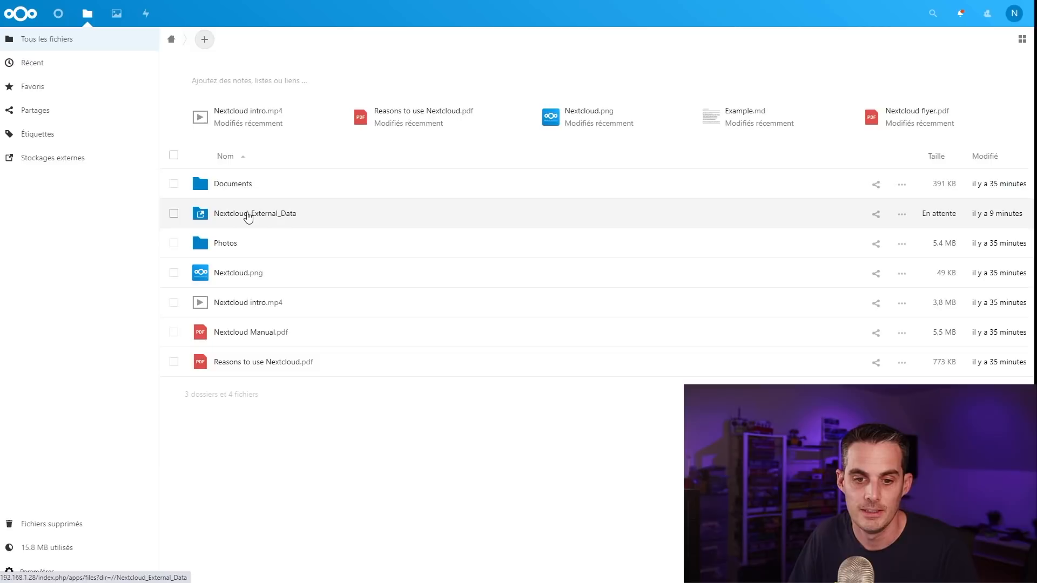
left_click(173, 274)
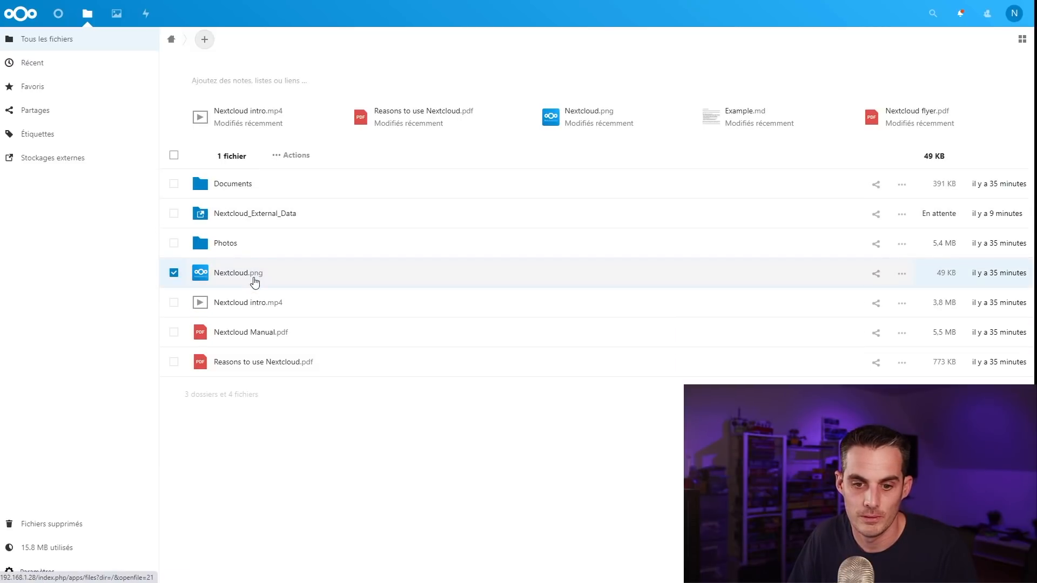
right_click(255, 281)
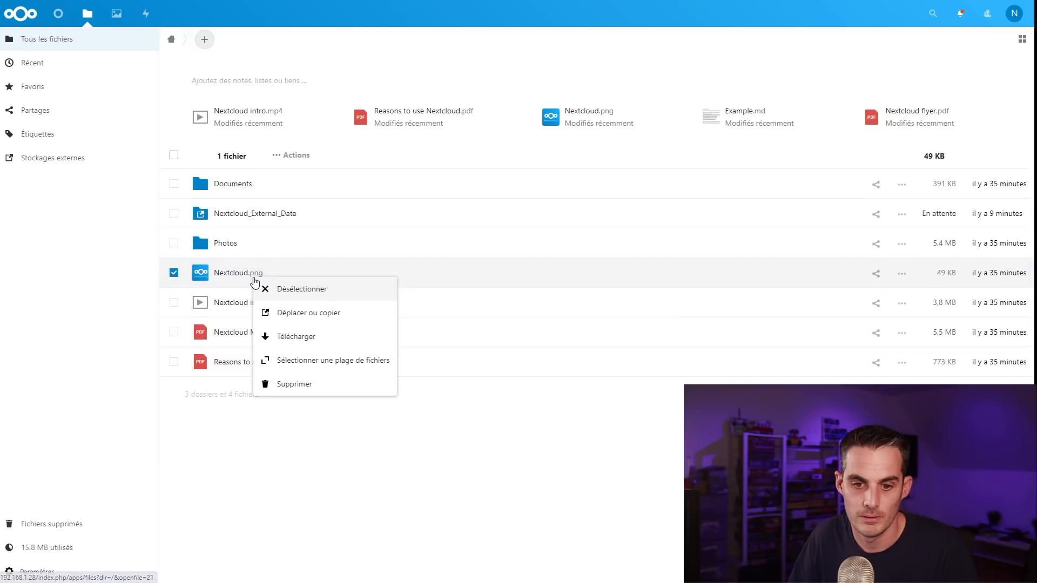
left_click(212, 430)
left_click_drag(210, 279, 243, 218)
left_click_drag(234, 281, 251, 236)
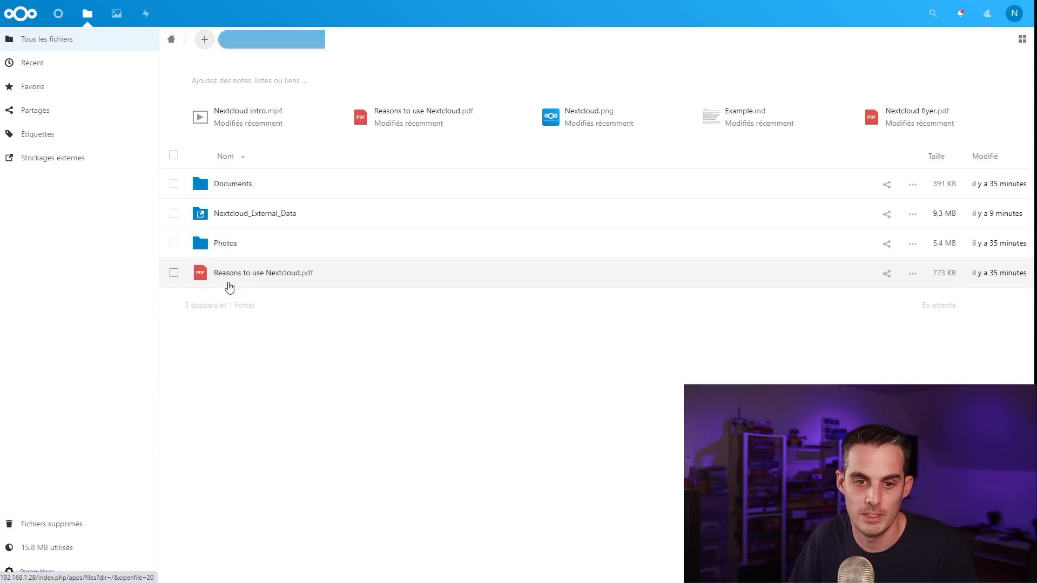
left_click_drag(229, 284, 232, 214)
left_click(228, 222)
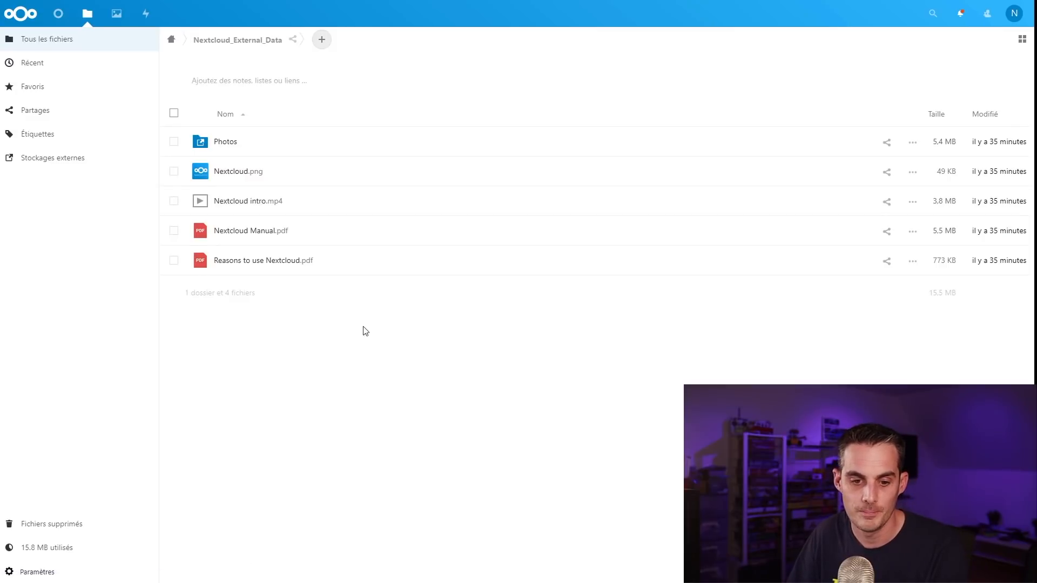
key("super+r")
left_click(92, 561)
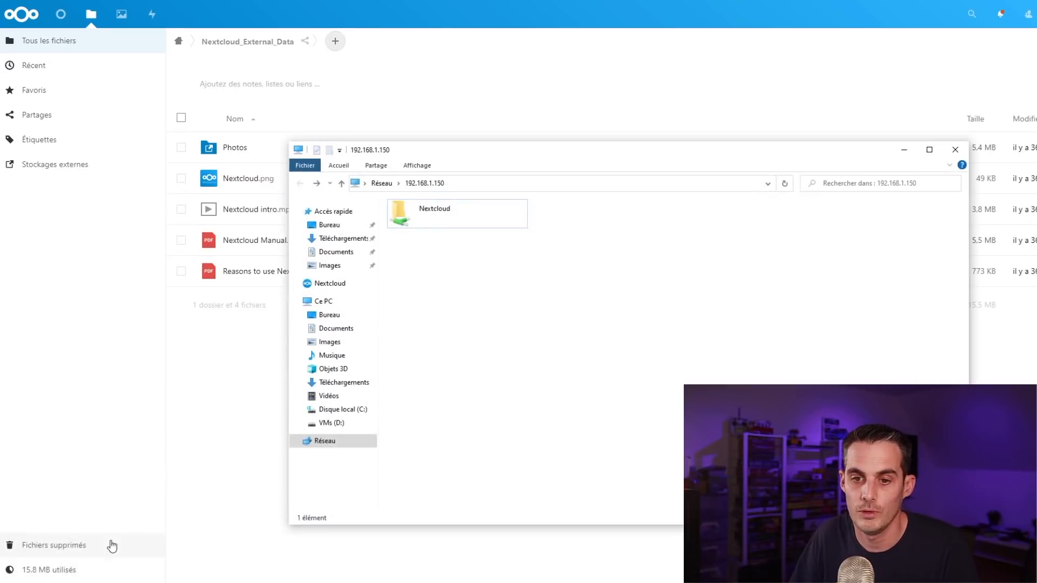
Step: Open the Nextcloud SMB share, check its five files, and play Nextcloud intro.mp4
double_click(410, 224)
left_click_drag(471, 324, 410, 210)
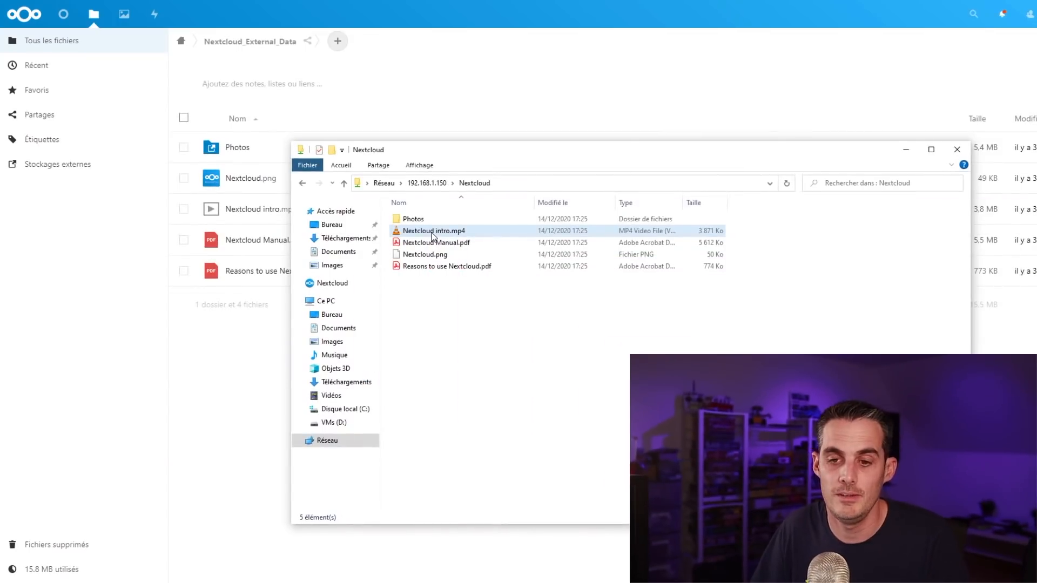
double_click(434, 231)
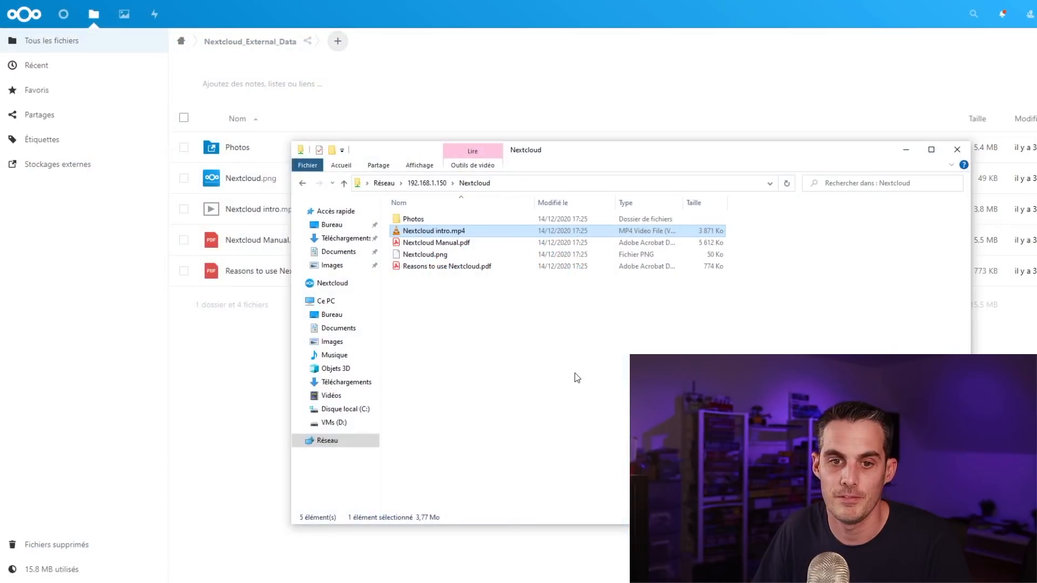
Step: Back in Nextcloud, open Nextcloud_External_Data from the external storages list
left_click(231, 352)
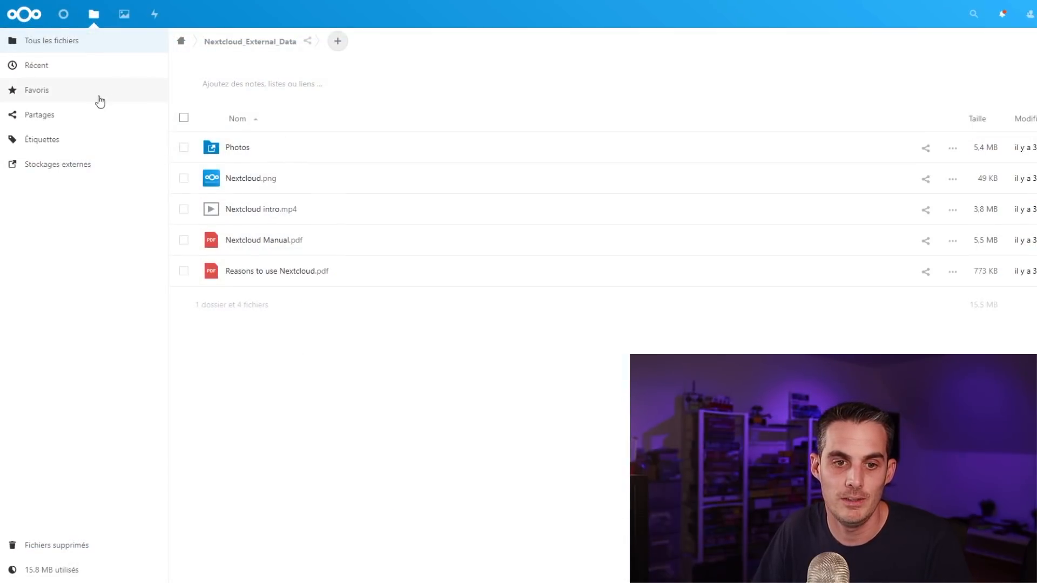
left_click(91, 166)
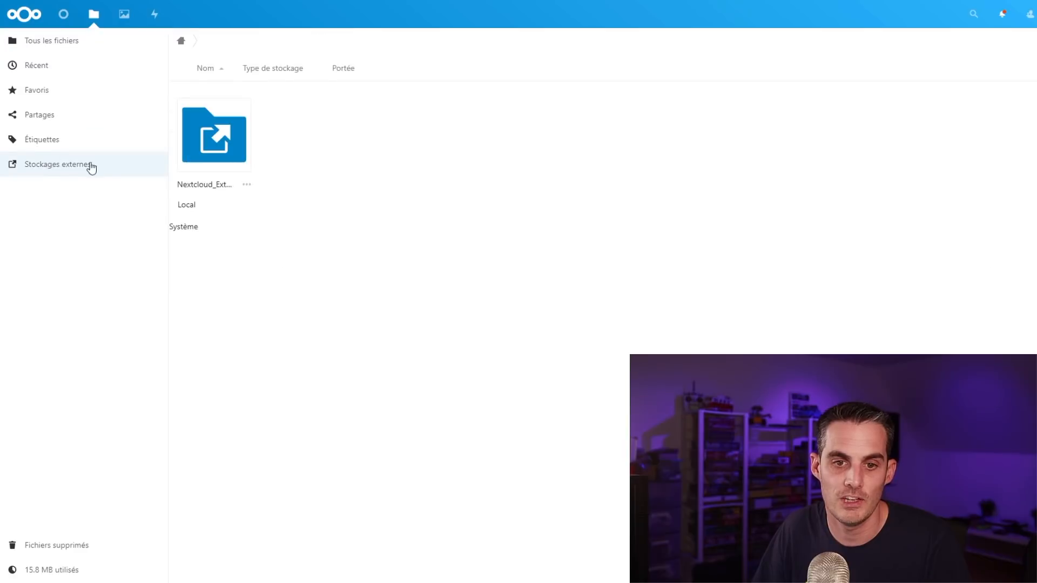
left_click(215, 138)
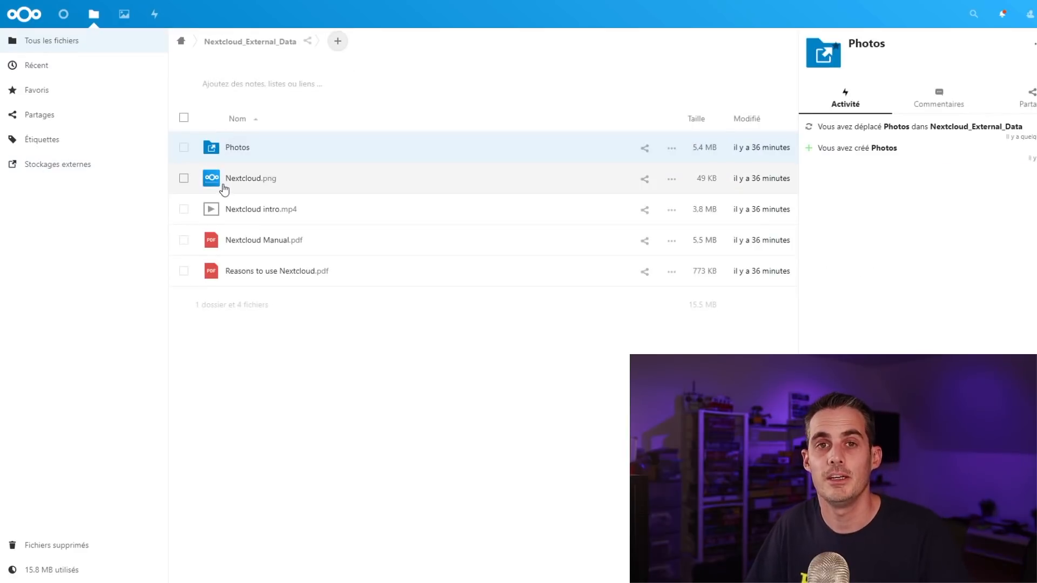